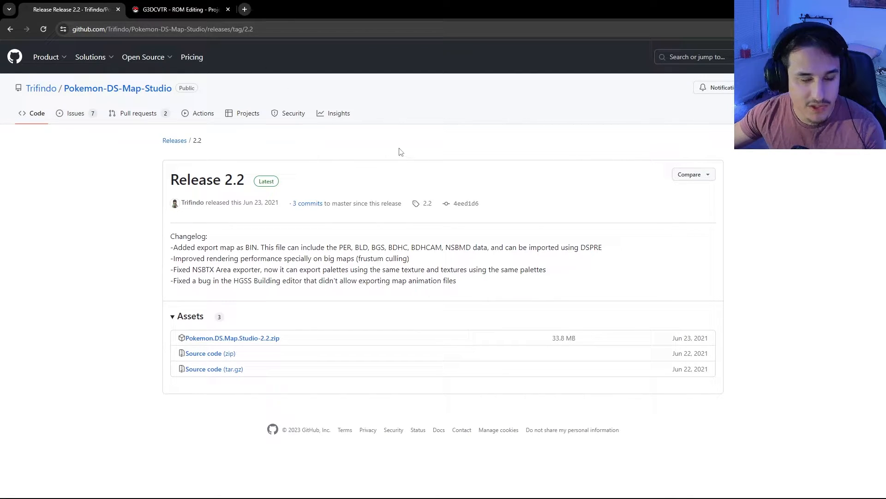
Download Pokemon.DS.Map.Studio-2.2.zip from the Release 2.2 assets on GitHub.
click(107, 29)
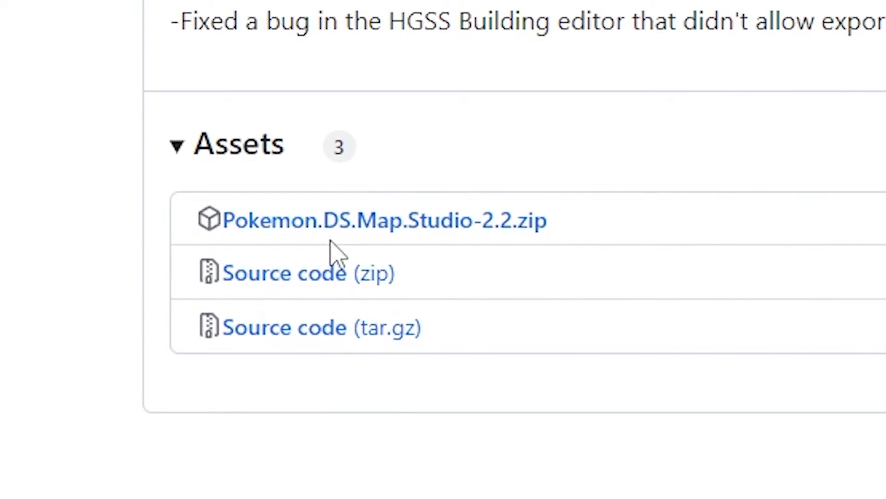
right_click(376, 240)
key(Escape)
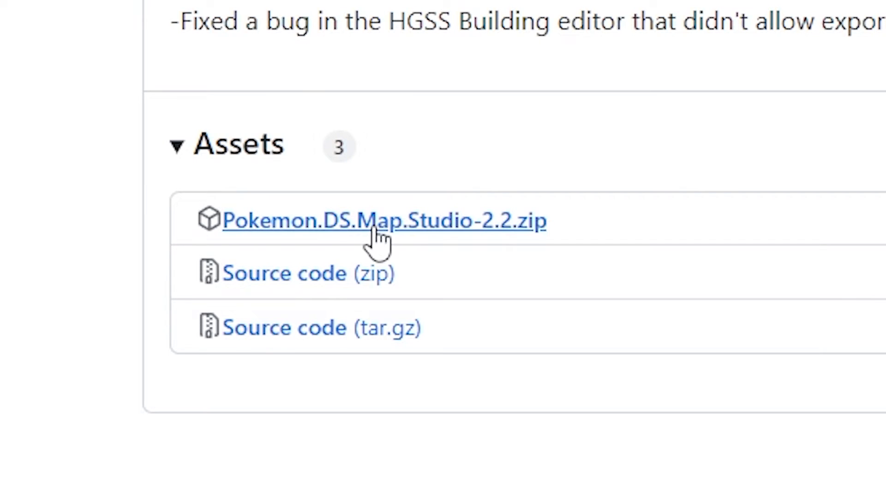
click(376, 240)
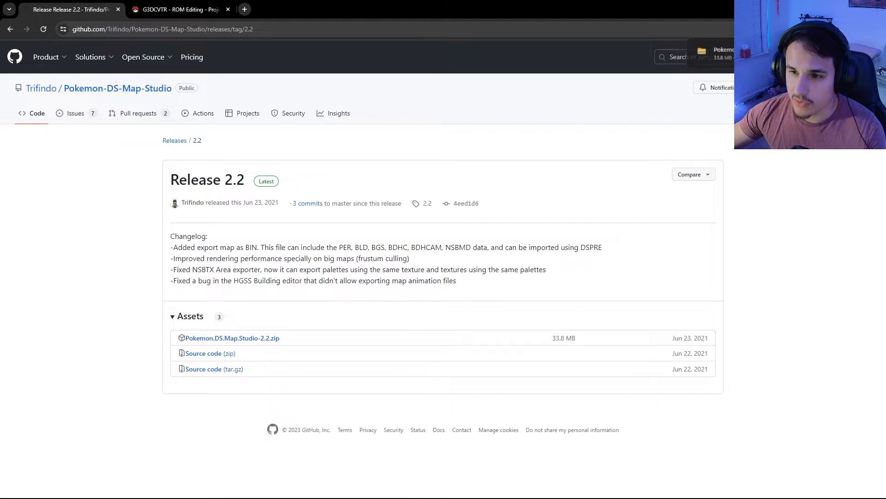
Open the downloaded Pokemon.DS.Map.Studio-2.2 archive and extract all of it to its default folder in Downloads.
click(711, 53)
drag(600, 15, 489, 34)
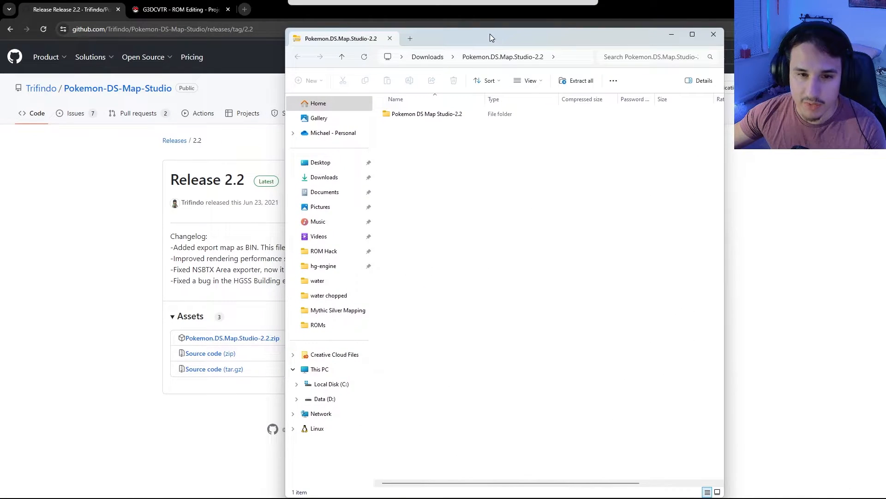
click(575, 86)
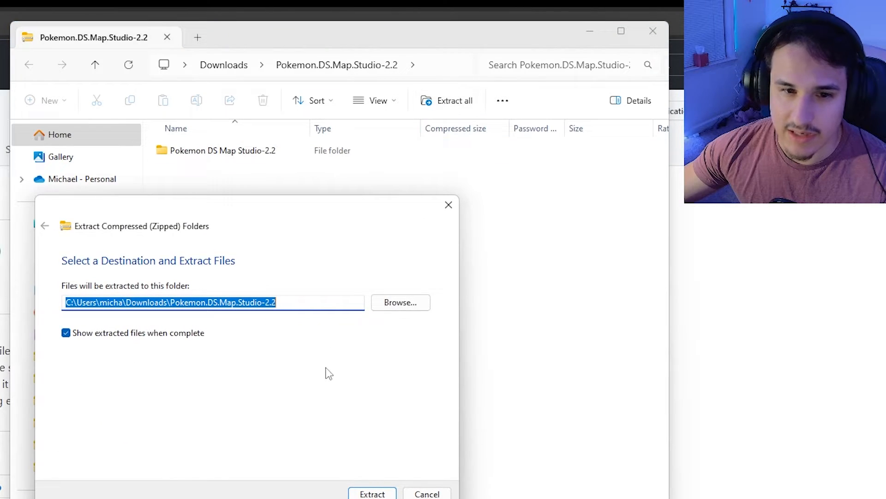
click(372, 493)
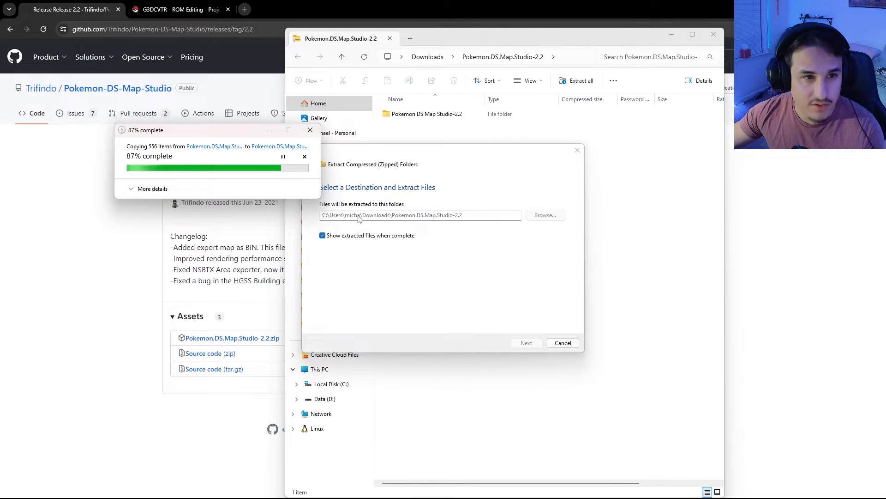
Download the G3DCVTR archive from its Project Pokemon page and show it in the Downloads folder.
click(180, 9)
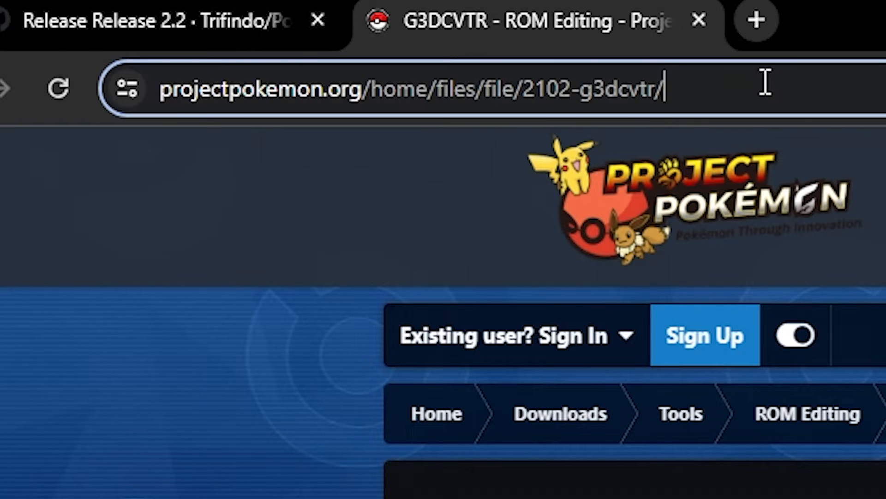
drag(764, 83, 159, 87)
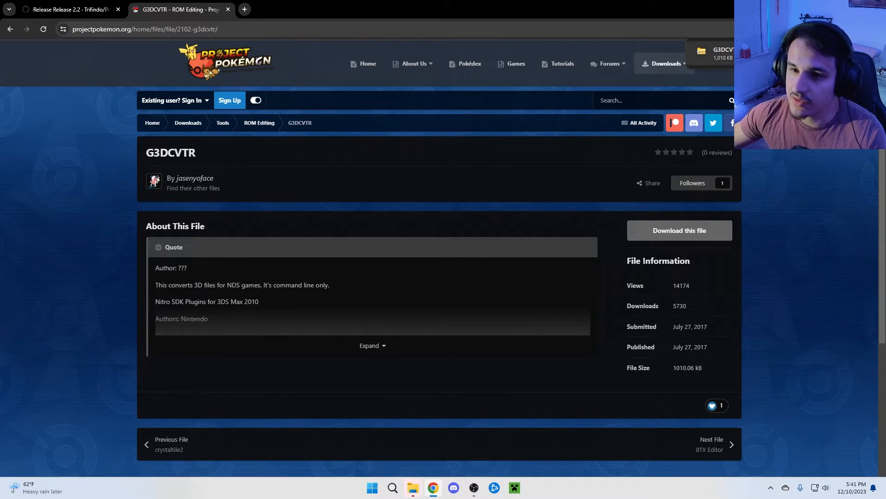
click(702, 51)
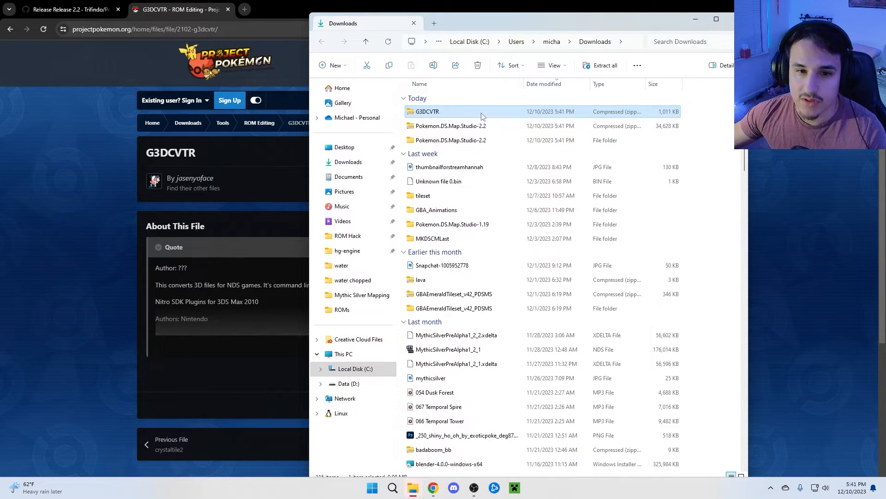
Extract the G3DCVTR archive to its default folder in Downloads and open the inner G3DCVTR folder.
right_click(482, 115)
click(517, 217)
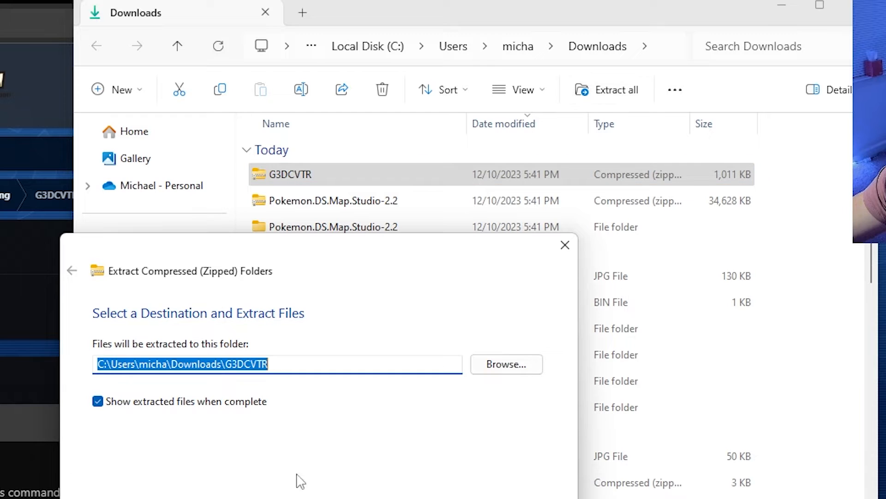
key(Return)
double_click(336, 201)
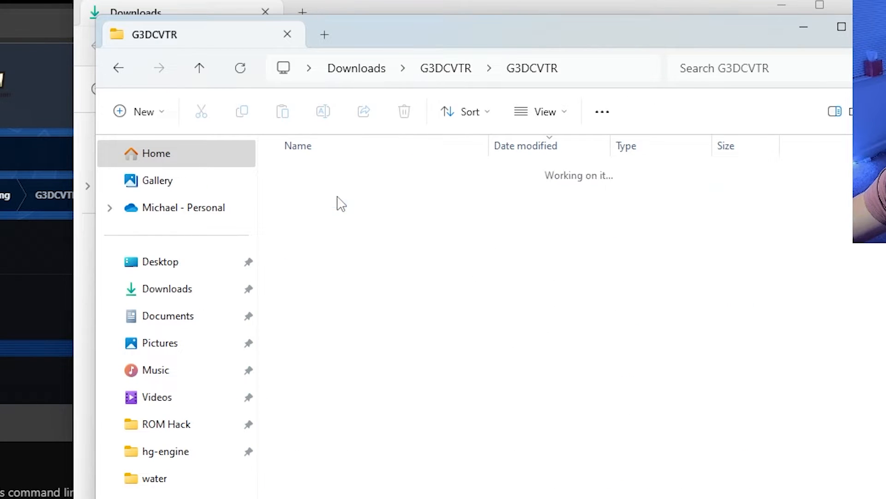
Copy the extracted g3dcvtr files into the bin\converter folder of Pokemon DS Map Studio-2.2.
drag(478, 34, 310, 445)
double_click(303, 231)
double_click(351, 180)
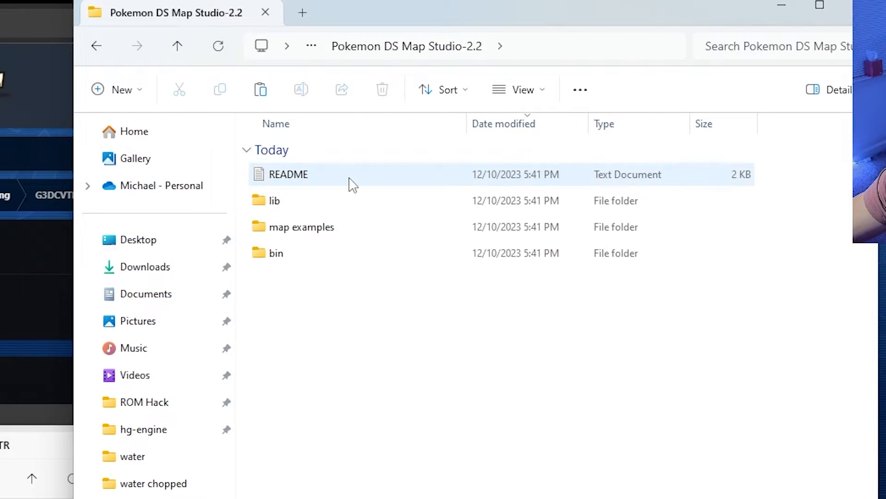
double_click(319, 250)
double_click(300, 253)
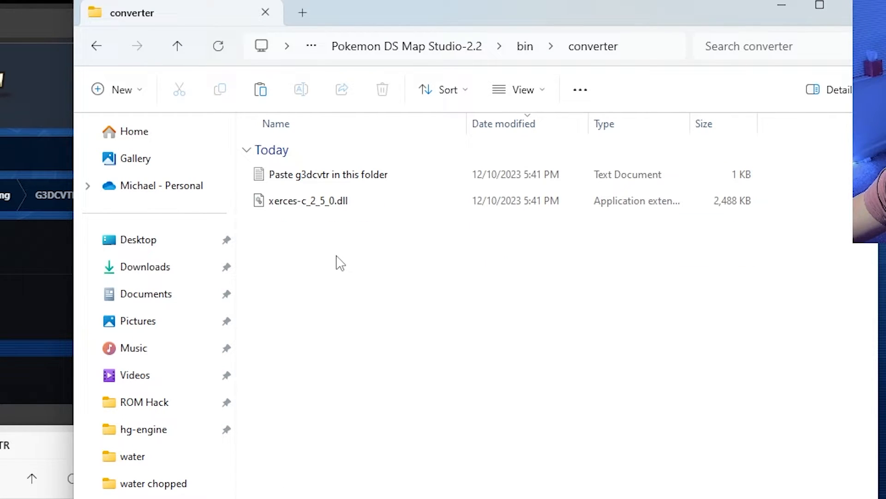
key(ctrl+v)
Launch Pokemon DS Map Studio 2.2 from the bin folder and begin a new map for Pokemon Heart Gold.
click(525, 46)
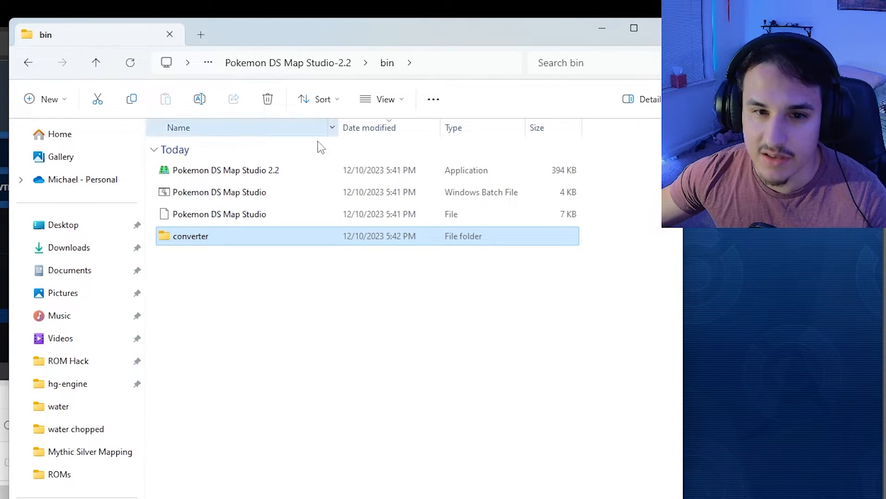
double_click(218, 173)
click(20, 42)
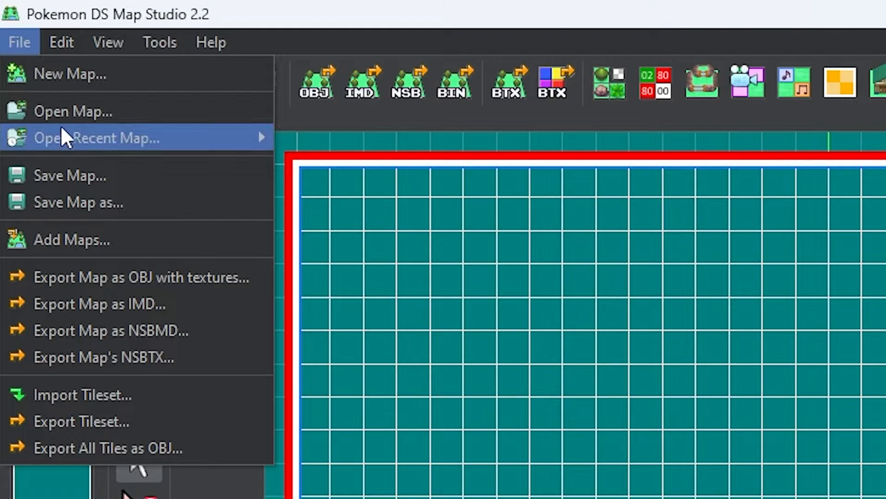
click(65, 85)
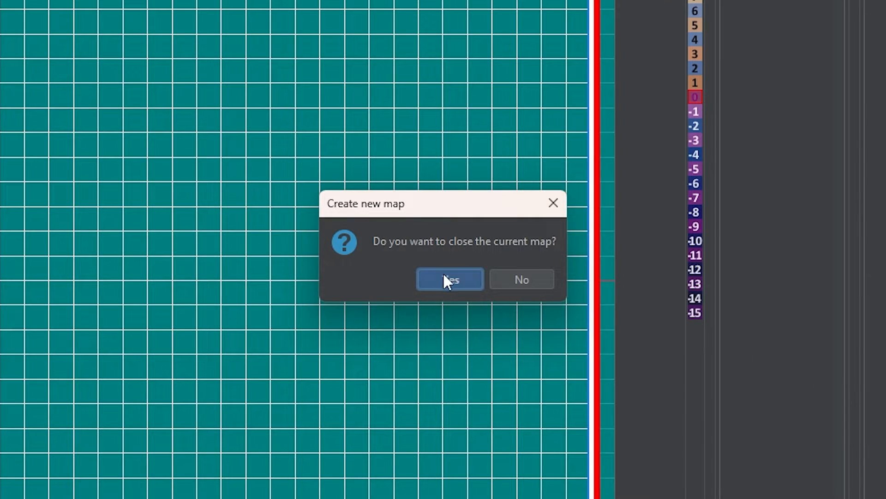
click(444, 278)
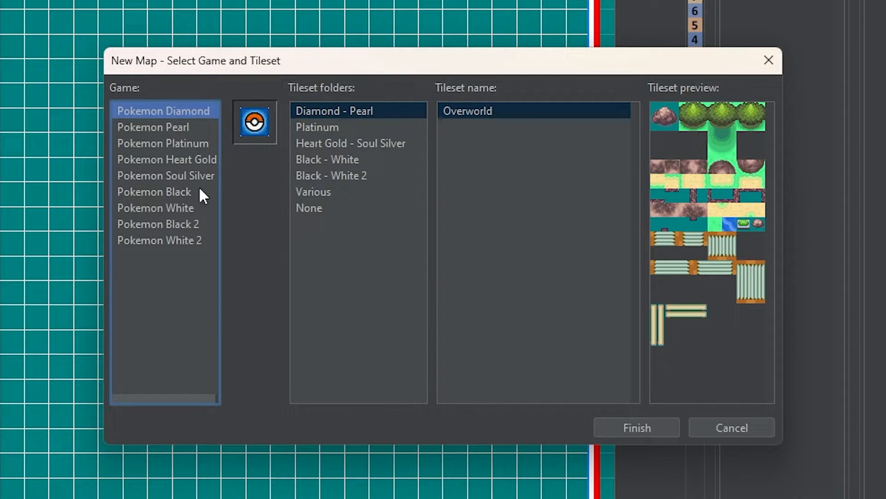
click(192, 159)
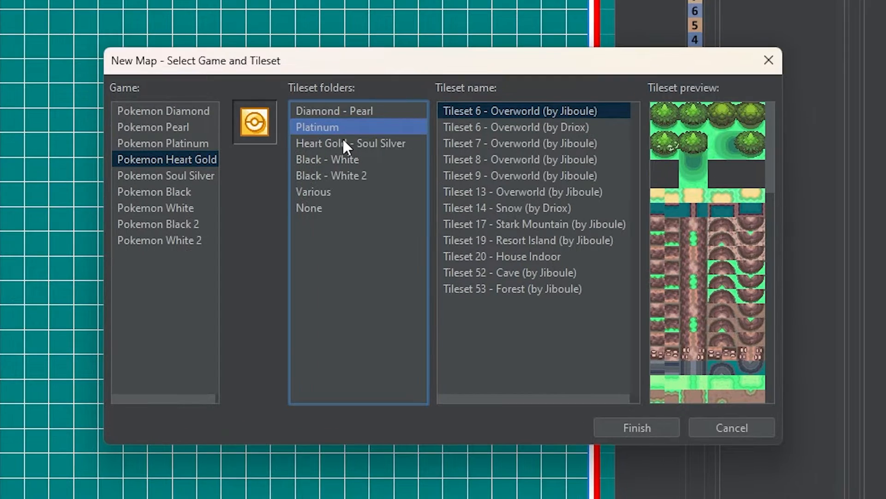
Look through the tileset folders for the new map, comparing the tileset names and previews each one offers.
click(345, 144)
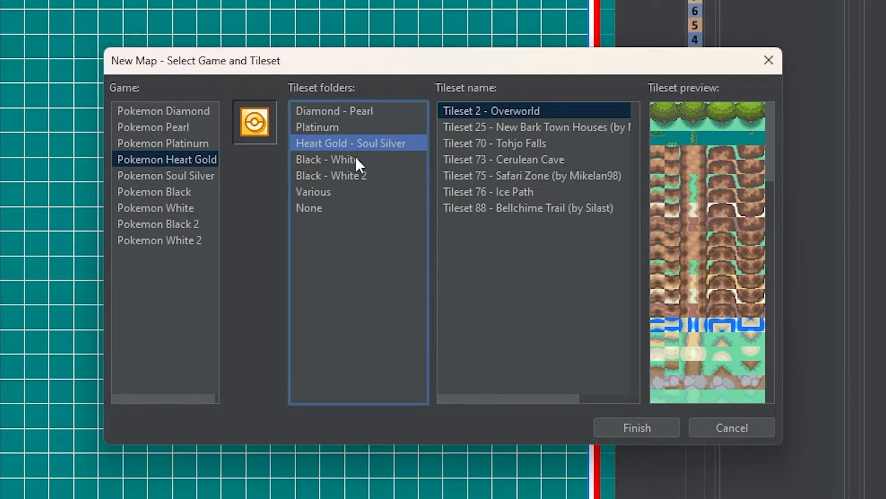
click(356, 159)
click(361, 181)
click(363, 196)
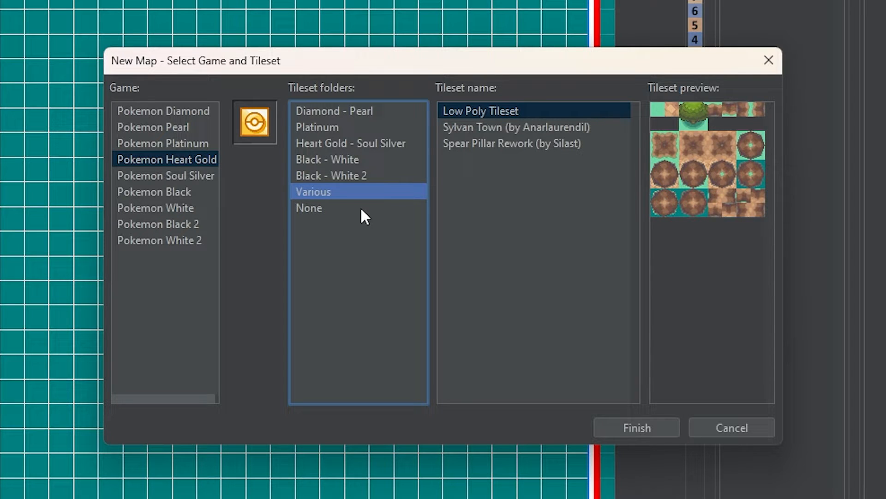
click(361, 214)
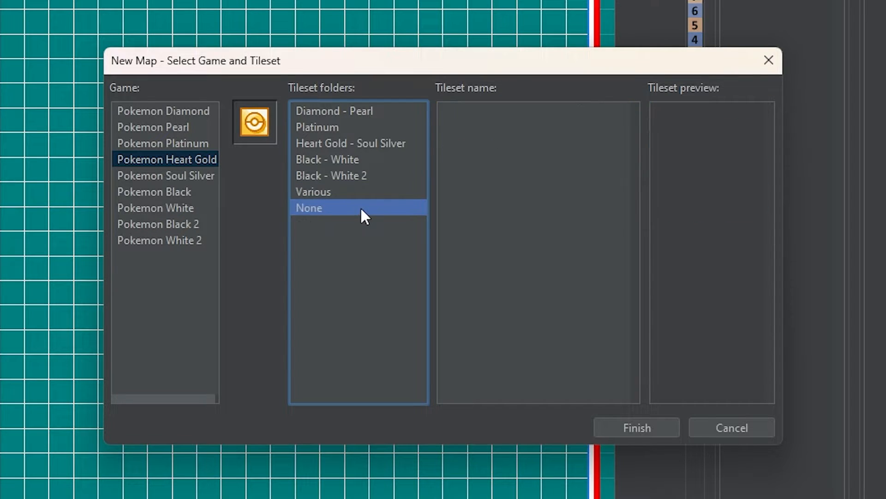
click(336, 193)
click(339, 177)
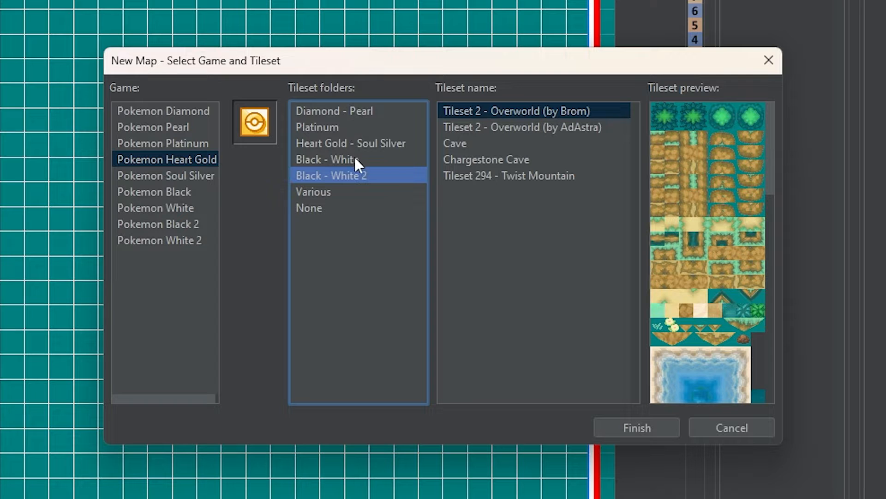
click(373, 144)
drag(583, 127, 552, 186)
Create the new map with the first overworld tileset from the Black - White 2 folder.
click(329, 161)
click(341, 176)
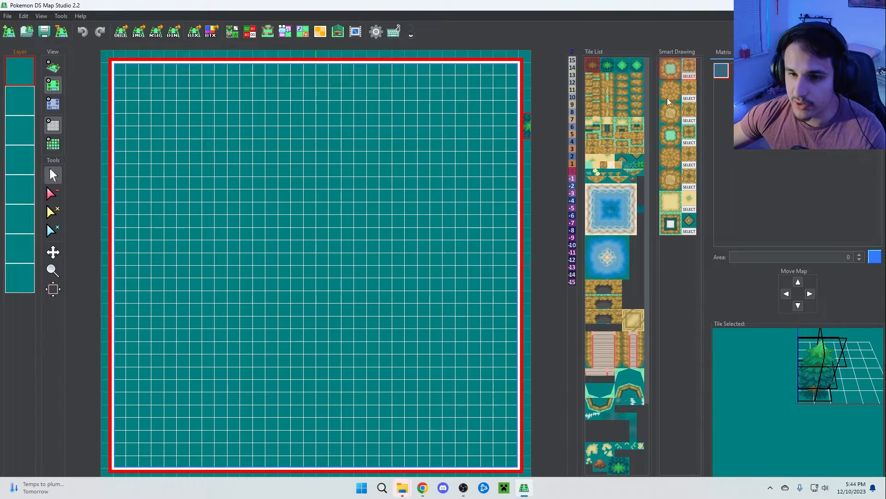
Hide the grid and paint a block of cliff tiles about 13 by 12 tiles on the first layer, left of the map's centre.
click(589, 91)
click(53, 125)
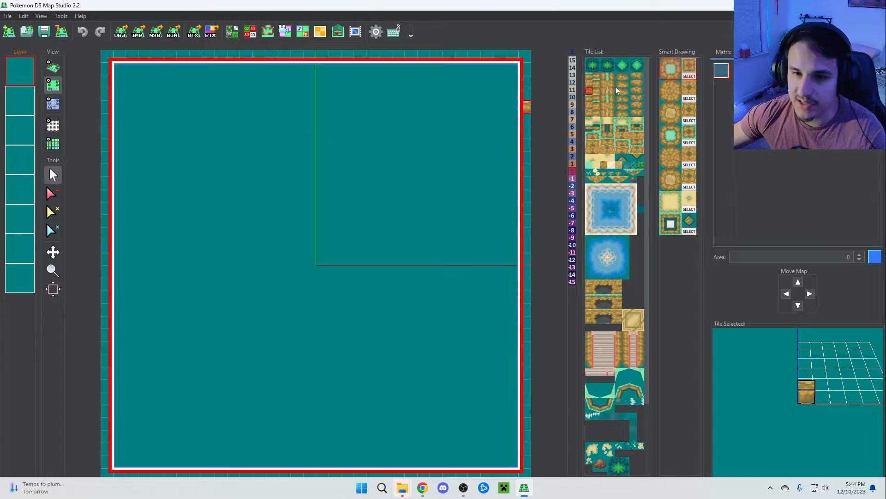
mouse_move(208, 172)
mouse_down()
mouse_move(207, 222)
mouse_move(234, 289)
mouse_move(362, 287)
mouse_move(362, 160)
mouse_move(208, 159)
mouse_up()
click(254, 255)
drag(258, 296, 348, 297)
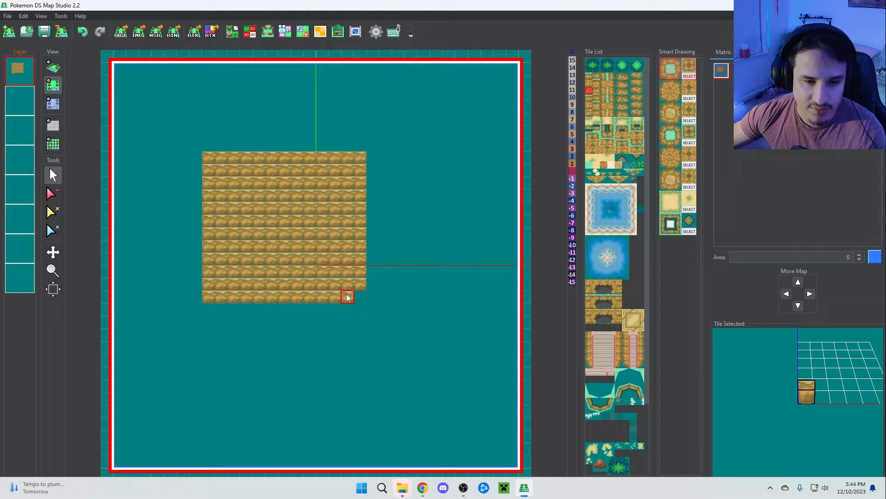
Smart-fill the painted block with the grass-topped cliff set and inspect the plateau in the 3D view.
click(674, 73)
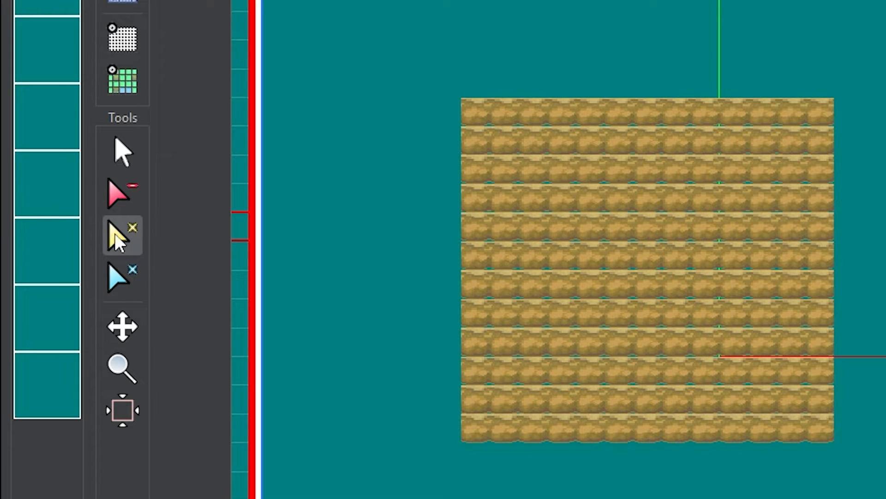
click(659, 240)
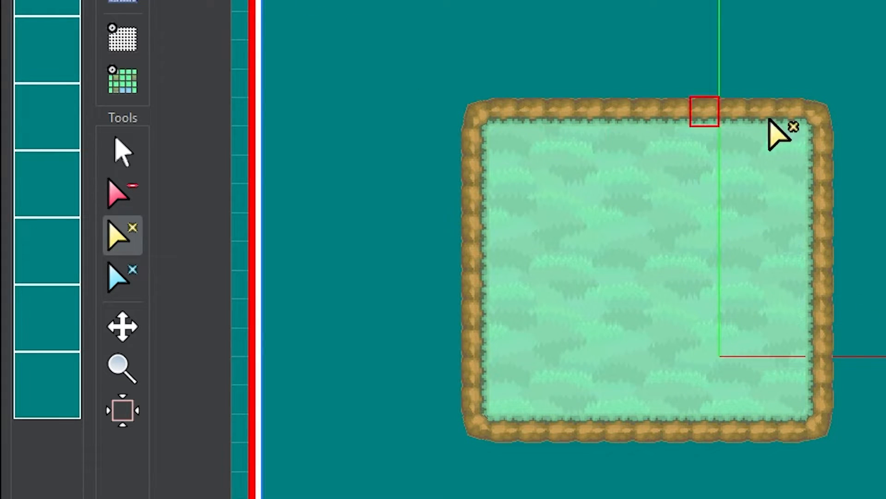
click(53, 66)
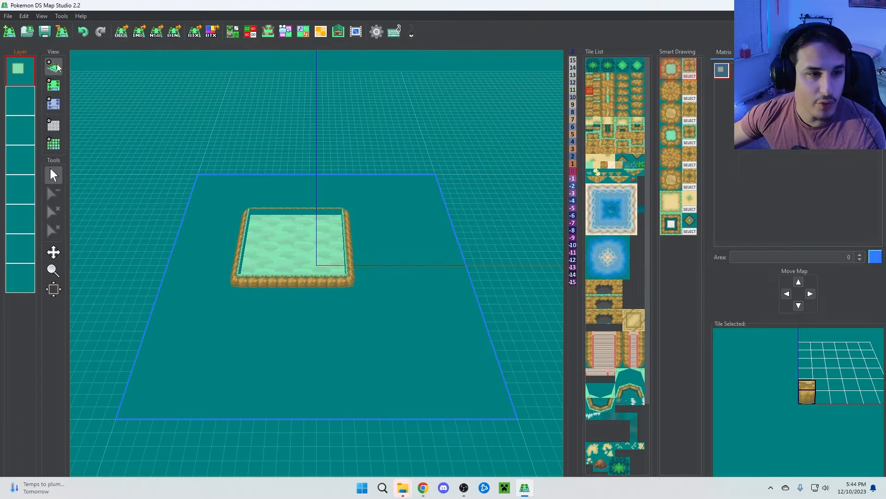
scroll(220, 177, up, 5)
drag(220, 174, 250, 217)
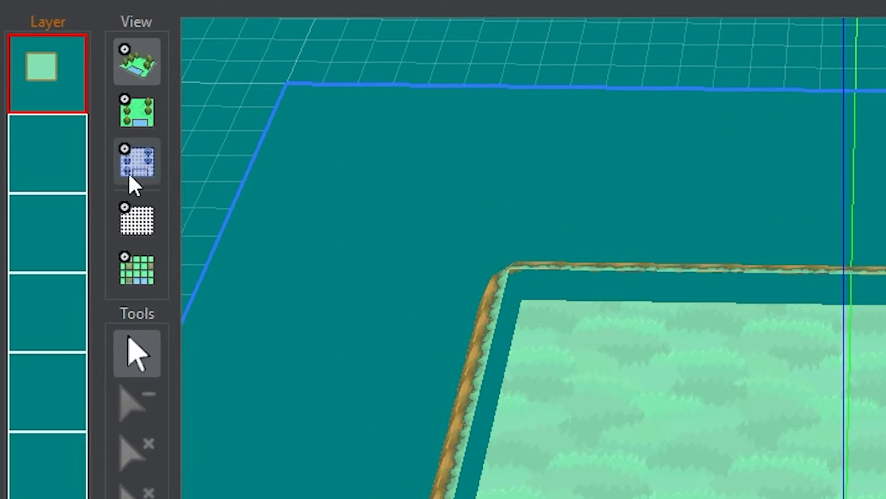
In the height view, set the plateau's whole inner grass area to height 1, and check it in 3D.
click(54, 104)
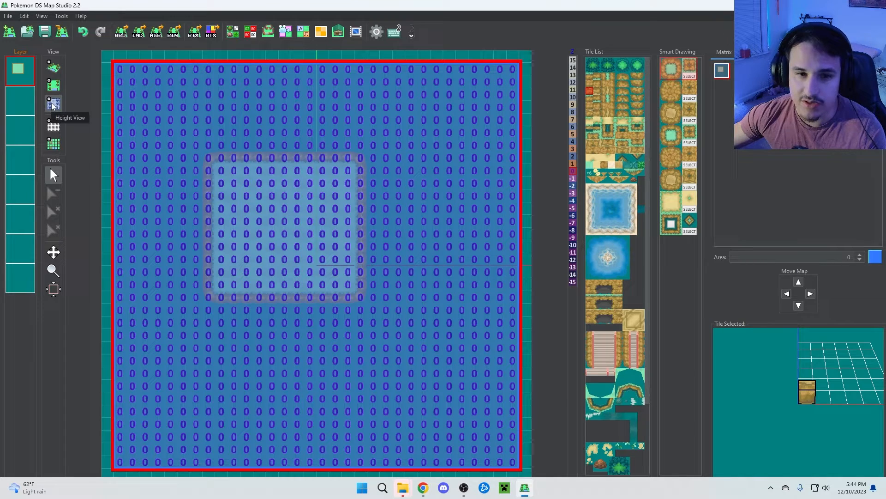
click(574, 167)
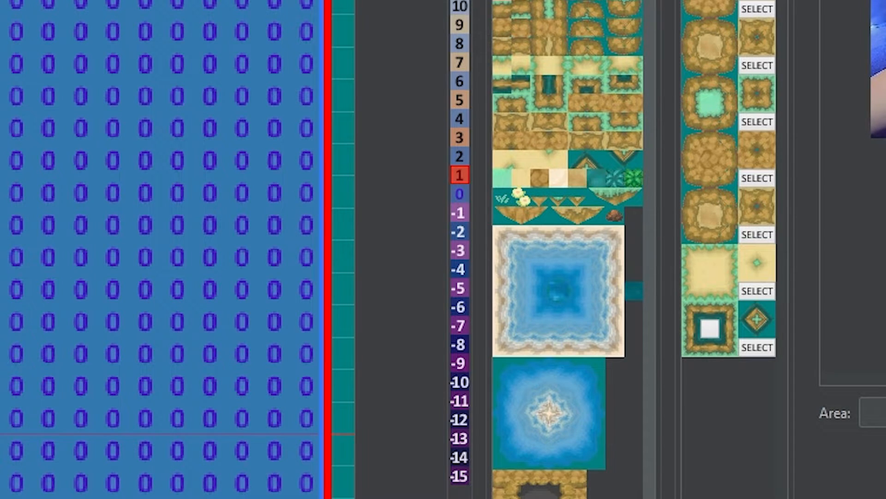
drag(349, 172, 339, 237)
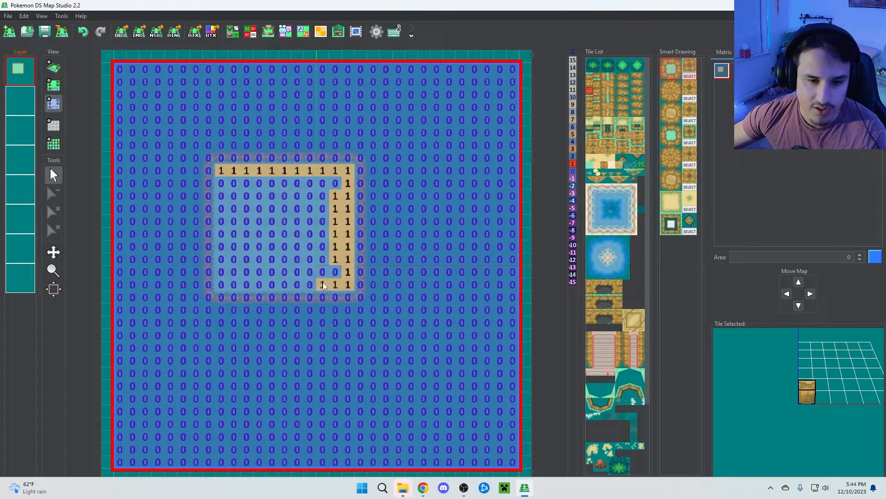
mouse_move(323, 284)
mouse_down()
mouse_move(224, 285)
mouse_move(222, 186)
mouse_up()
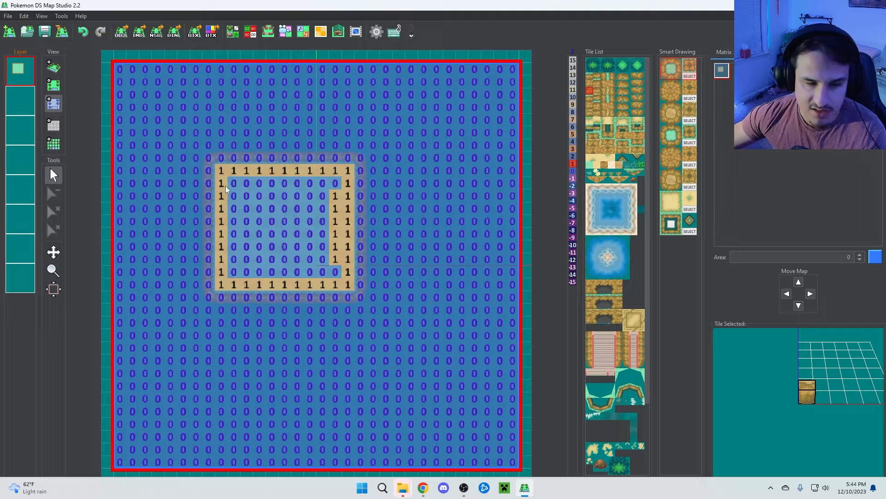
middle_click(274, 227)
scroll(273, 227, down, 1)
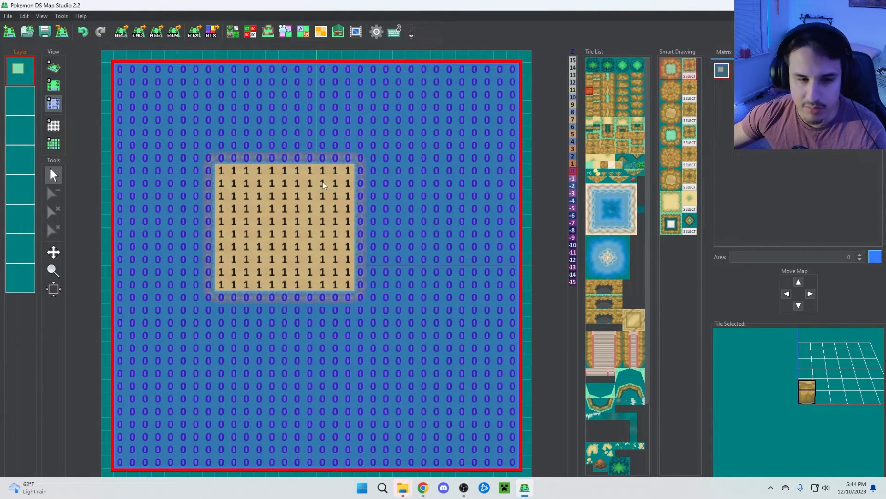
click(54, 67)
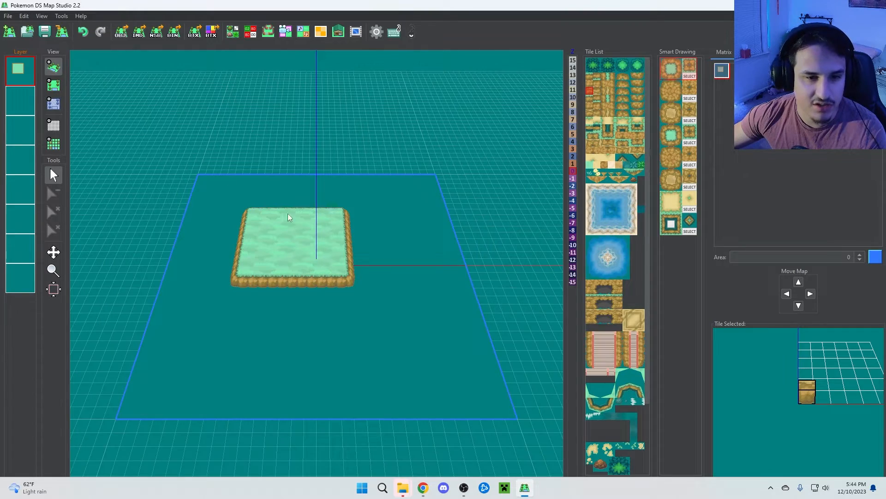
Flood-fill the empty ground around the plateau with the plain grass tile on the first layer.
drag(310, 222, 313, 184)
scroll(313, 184, down, 3)
click(54, 85)
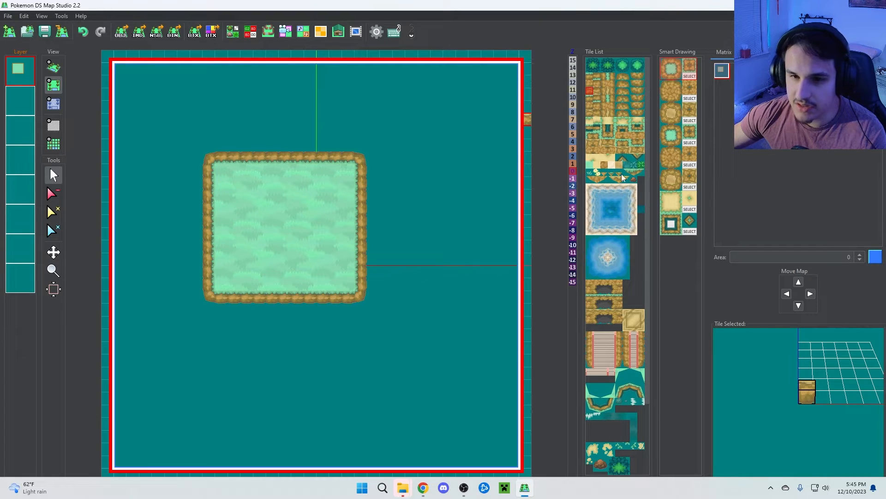
click(590, 166)
middle_click(423, 182)
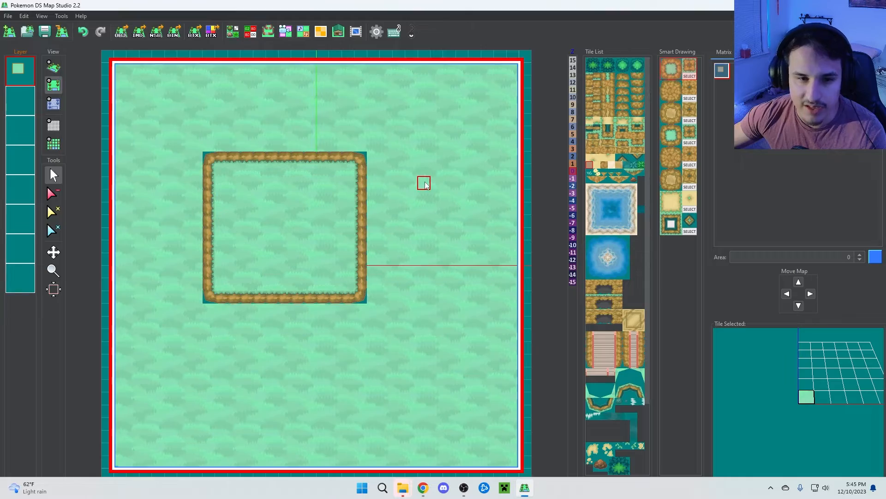
Inspect the plateau's outer cliff edge and front corner against the surrounding grass in the 3D view.
click(60, 72)
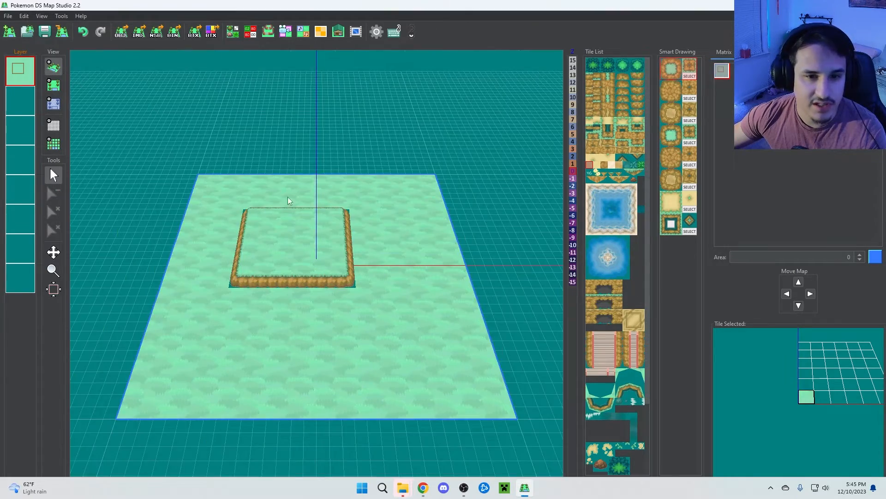
mouse_move(320, 234)
mouse_down()
mouse_move(317, 274)
mouse_move(311, 172)
mouse_move(287, 224)
mouse_move(324, 240)
mouse_up()
scroll(268, 185, up, 3)
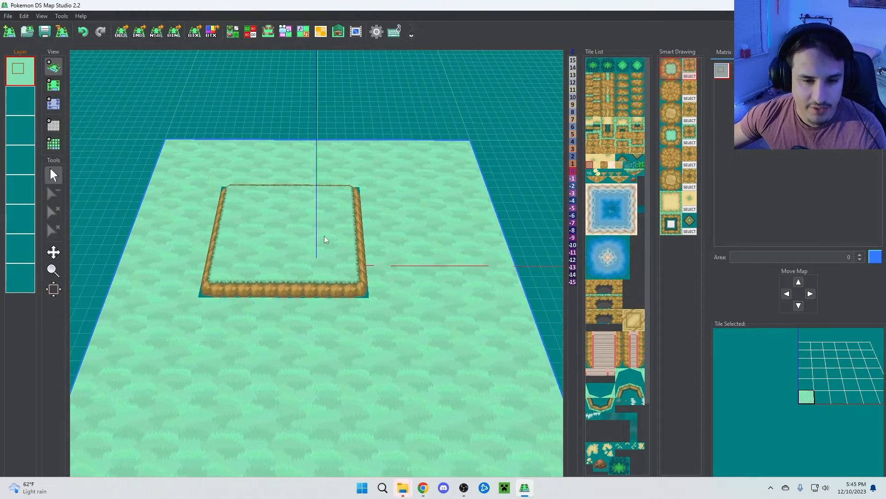
scroll(346, 234, up, 4)
right_drag(385, 227, 333, 220)
scroll(360, 235, up, 5)
drag(386, 251, 379, 166)
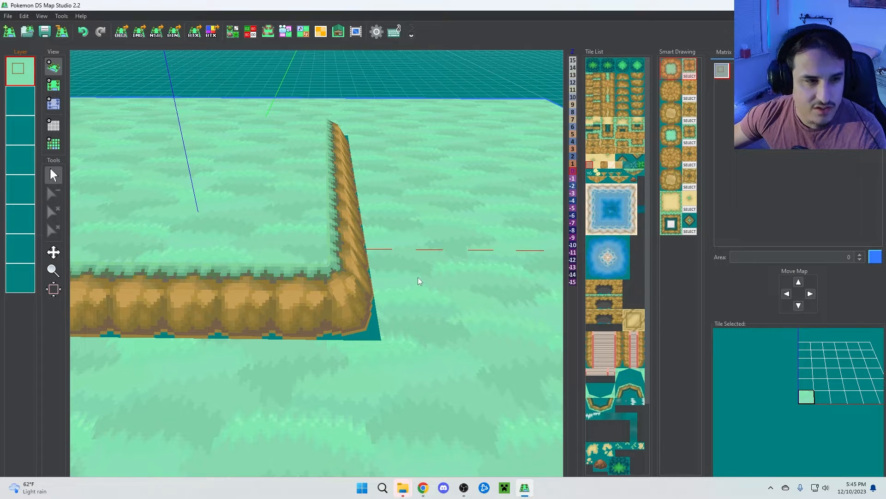
scroll(367, 297, down, 8)
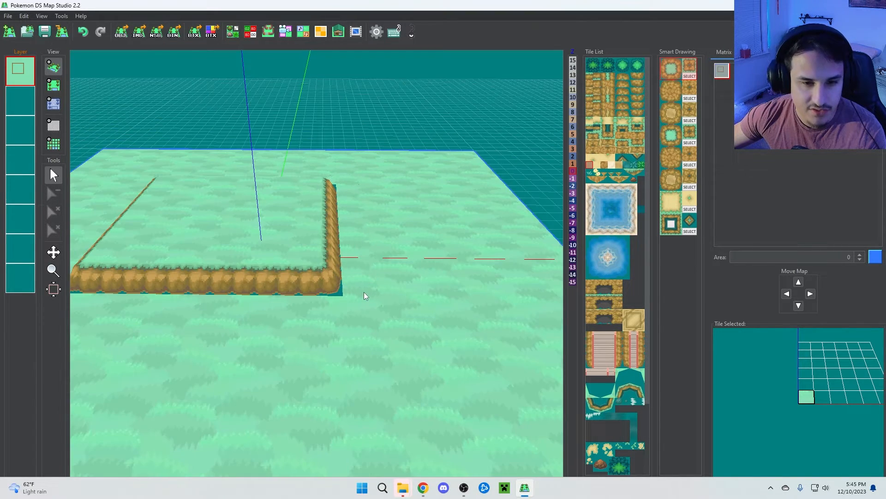
drag(365, 294, 364, 323)
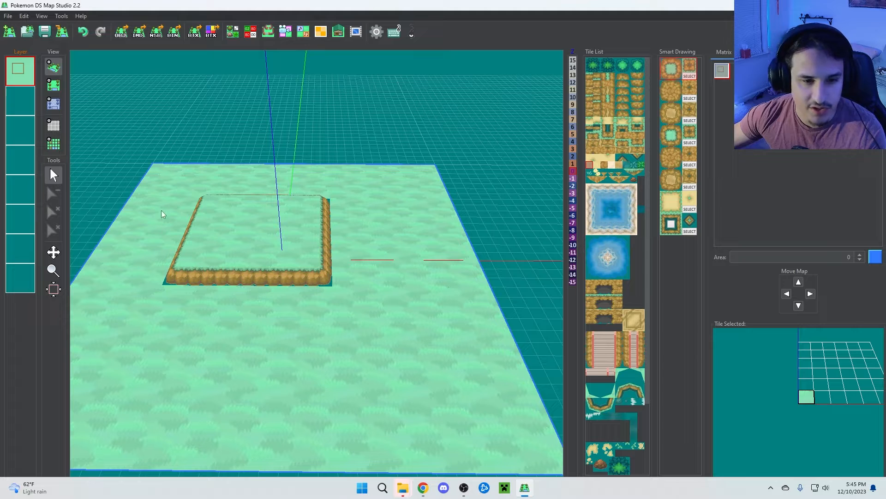
Undo the grass fill around the plateau on the first layer.
click(83, 32)
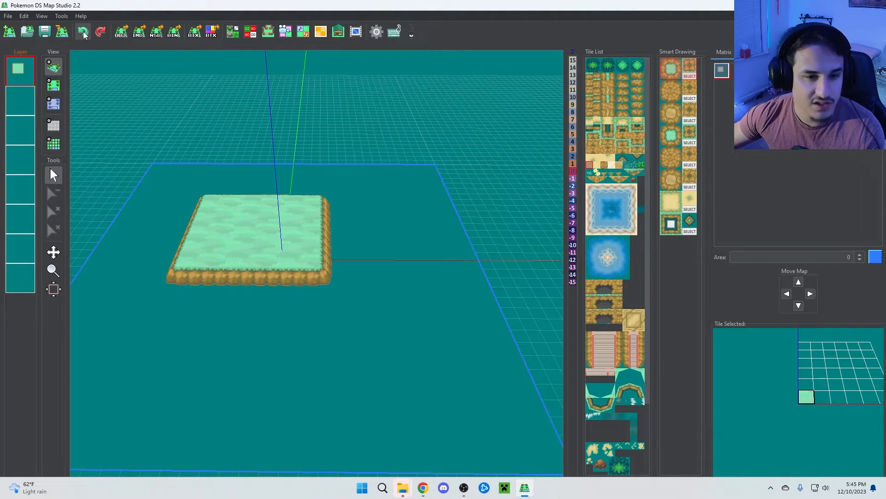
right_drag(246, 196, 304, 191)
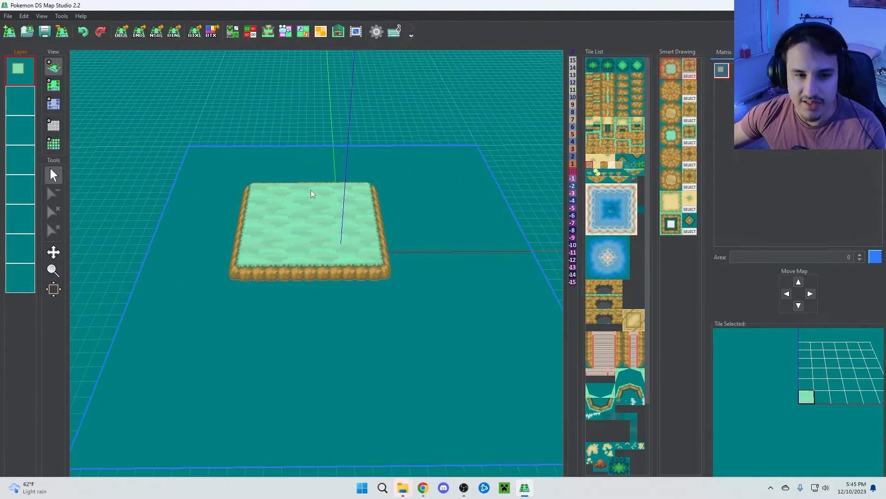
scroll(310, 191, up, 2)
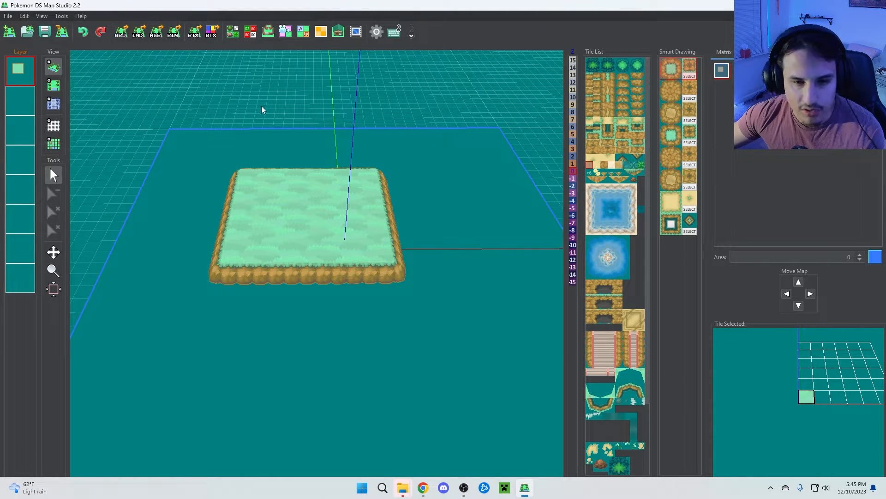
Flood-fill the whole second layer with the plain grass tile.
click(26, 98)
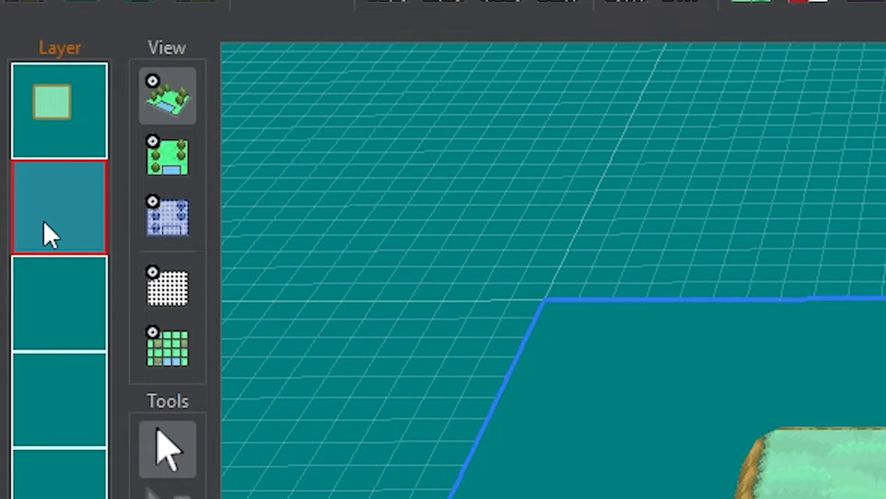
click(172, 166)
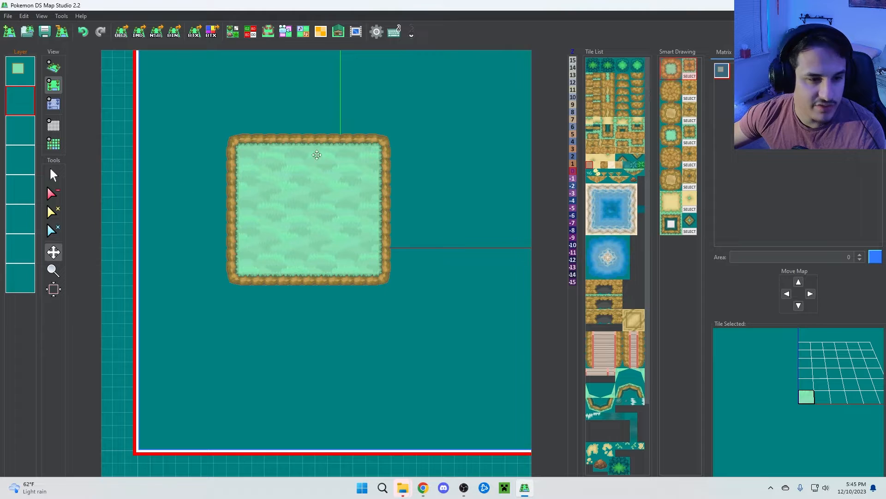
click(54, 252)
click(54, 175)
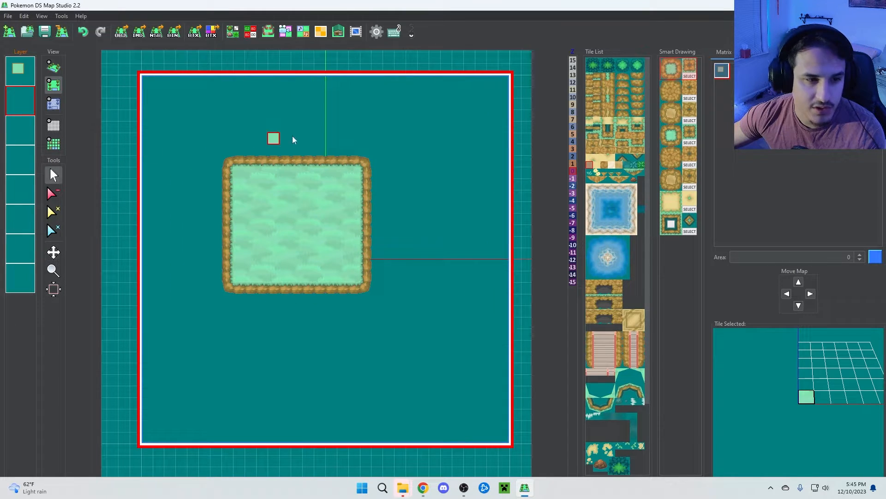
middle_click(408, 149)
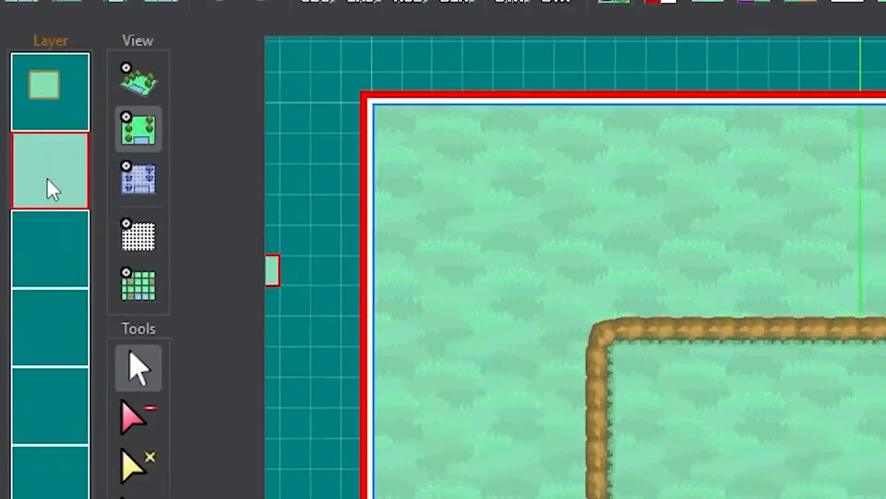
Show only the second layer to view its grass in 3D, and make all layers visible again.
double_click(54, 202)
click(59, 64)
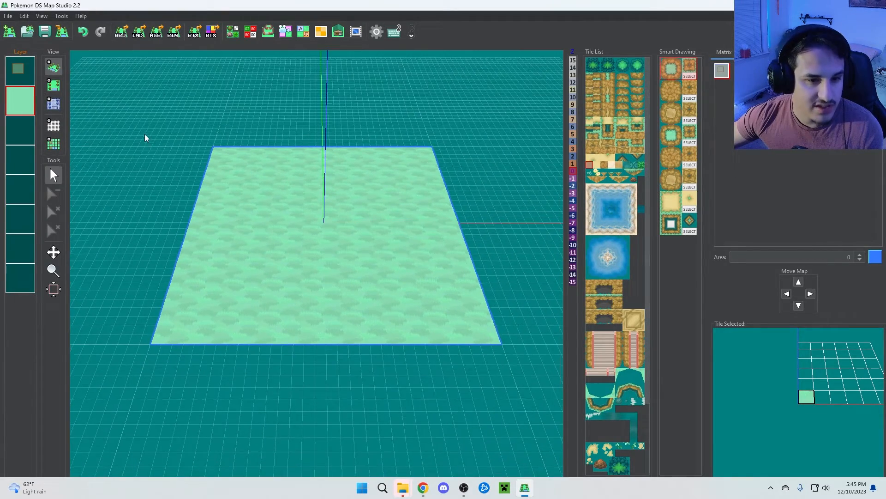
drag(288, 220, 137, 188)
right_click(14, 97)
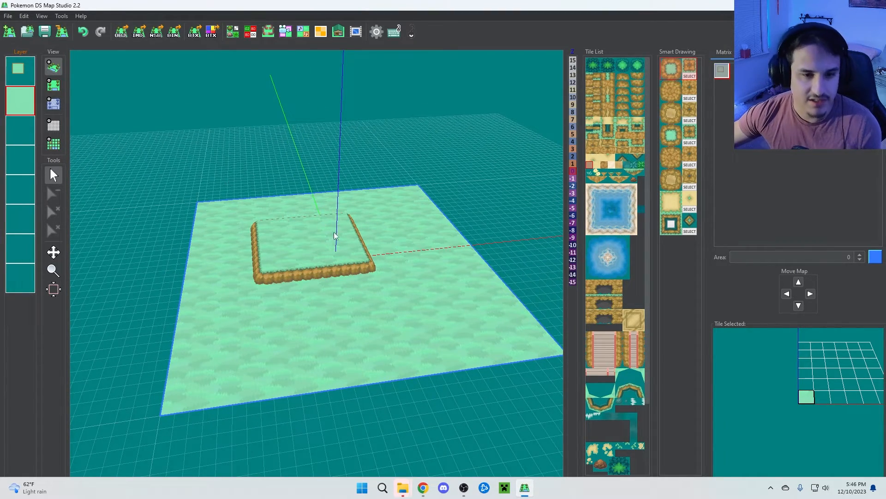
Examine how the plateau's cliff border and front corner meet the grass layer up close in 3D.
drag(334, 231, 325, 256)
scroll(325, 256, up, 6)
drag(408, 261, 405, 302)
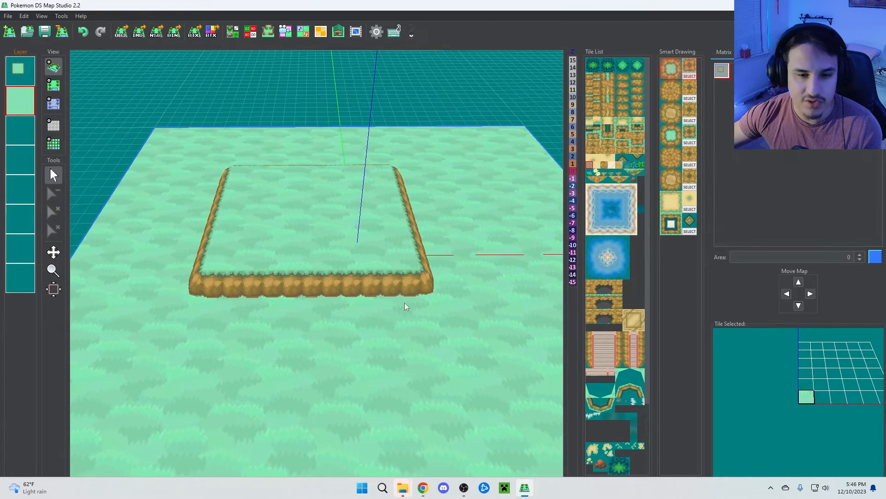
scroll(405, 303, up, 6)
right_drag(404, 303, 289, 252)
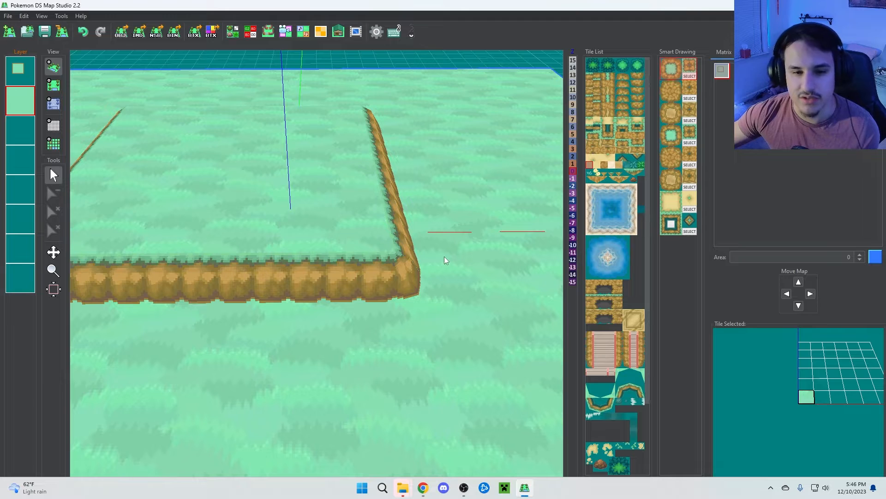
drag(444, 257, 444, 281)
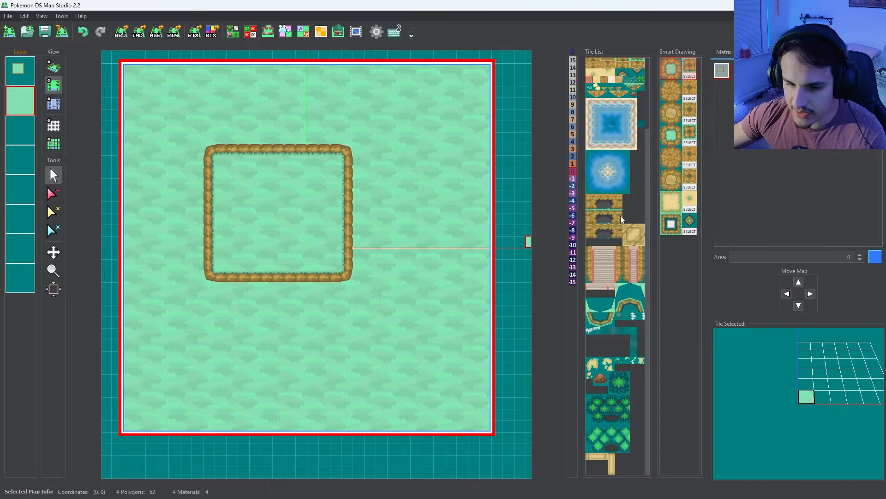
Paint three full rows of the second pine tree tile along the map's upper edge on the third layer.
scroll(616, 345, up, 3)
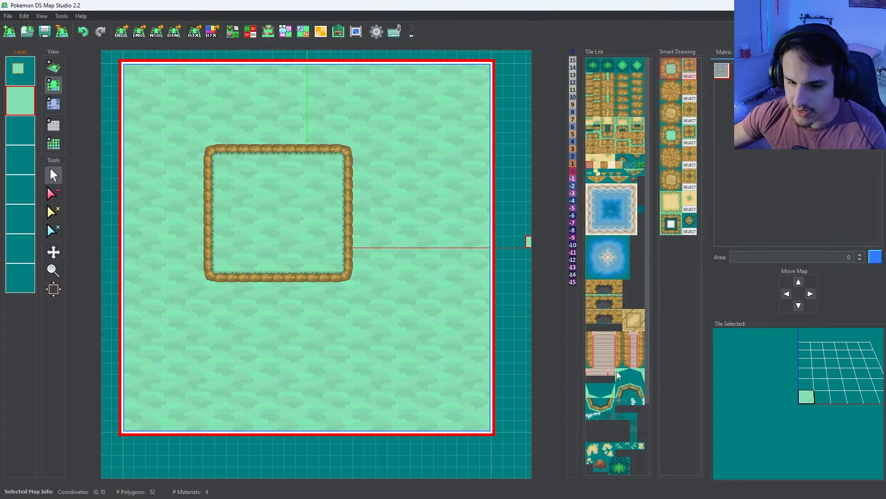
click(608, 67)
click(21, 130)
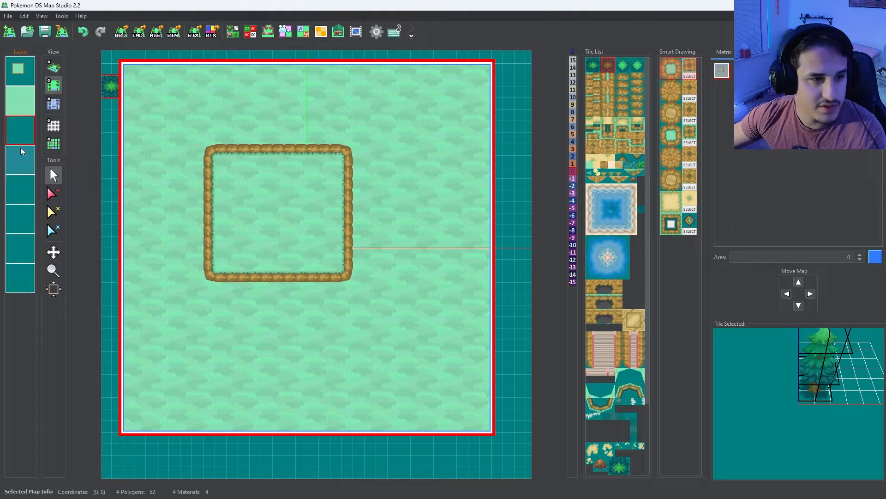
click(56, 69)
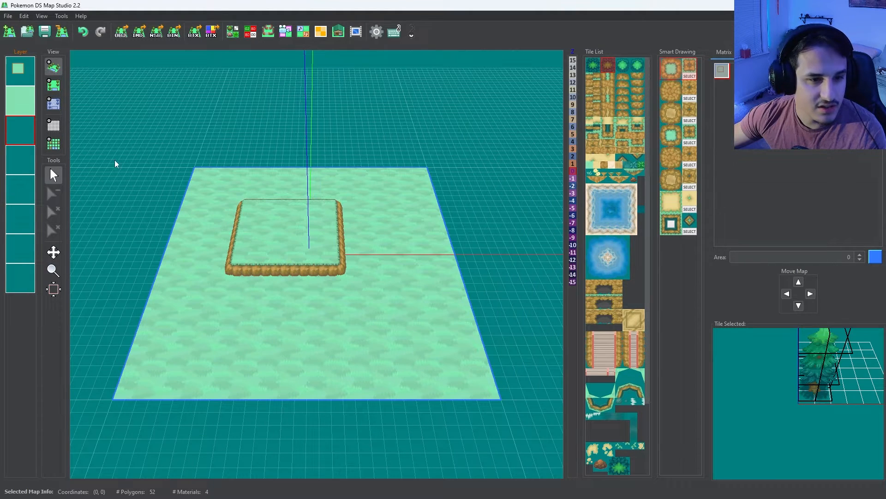
click(54, 87)
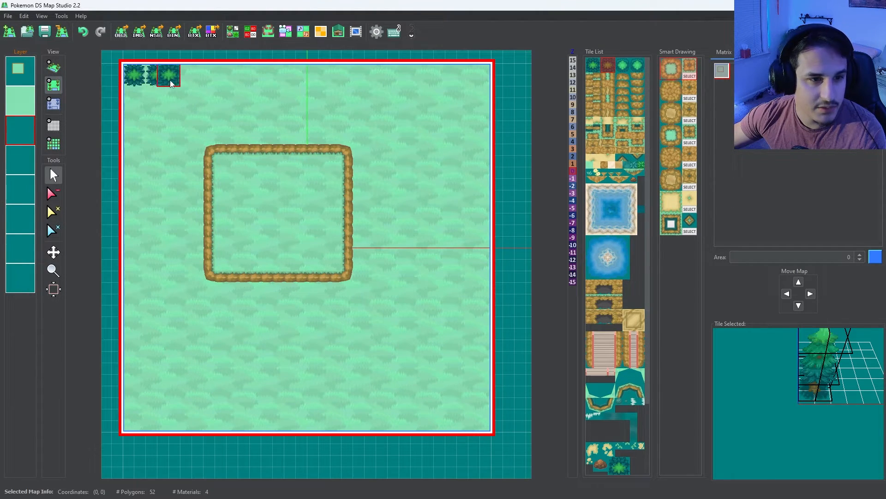
drag(298, 79, 445, 77)
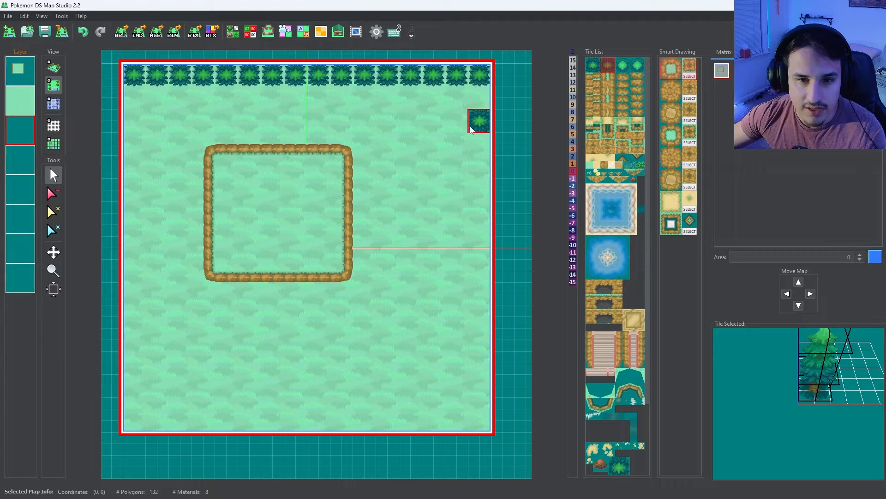
mouse_move(476, 104)
mouse_down()
mouse_move(162, 96)
mouse_move(139, 99)
mouse_move(131, 111)
mouse_move(163, 123)
mouse_move(480, 122)
mouse_up()
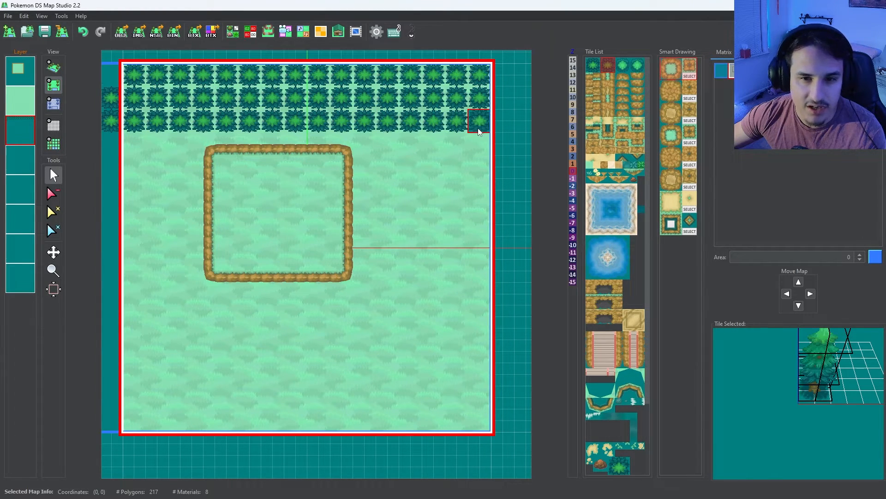
Erase the stray trees outside the map's left border and check the tree rows in 3D.
click(52, 194)
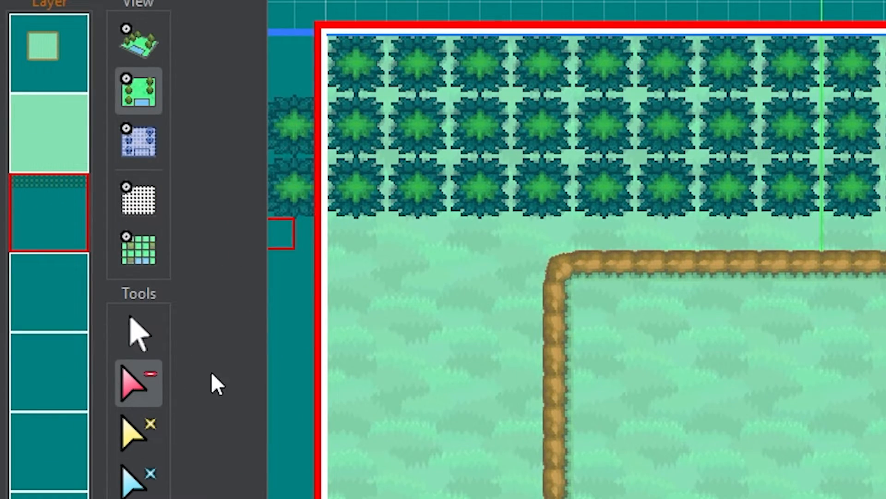
drag(294, 120, 274, 216)
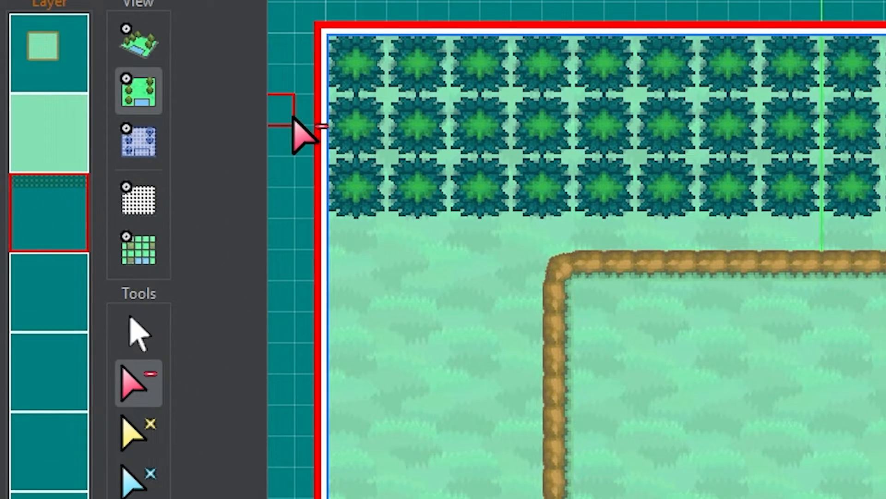
click(139, 343)
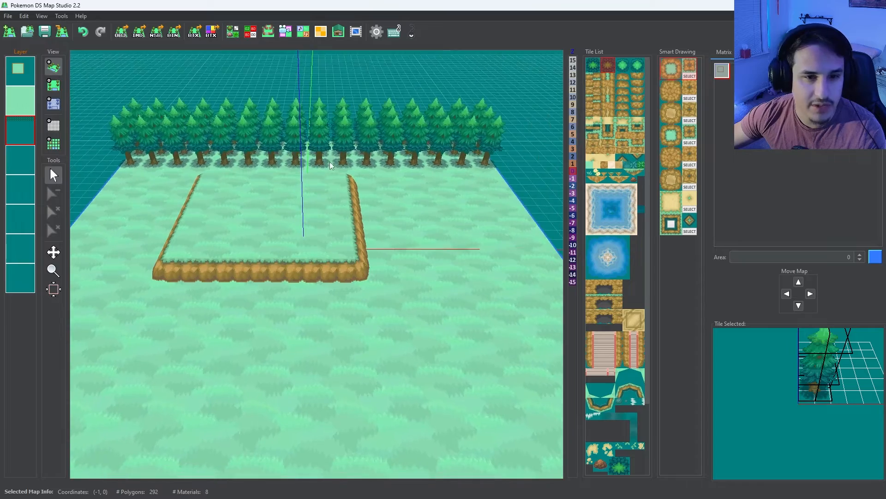
scroll(320, 146, down, 3)
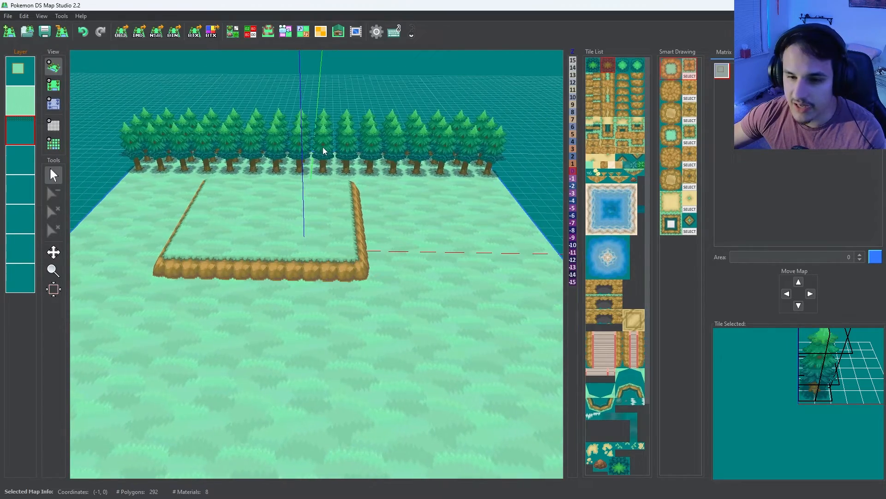
scroll(332, 157, up, 5)
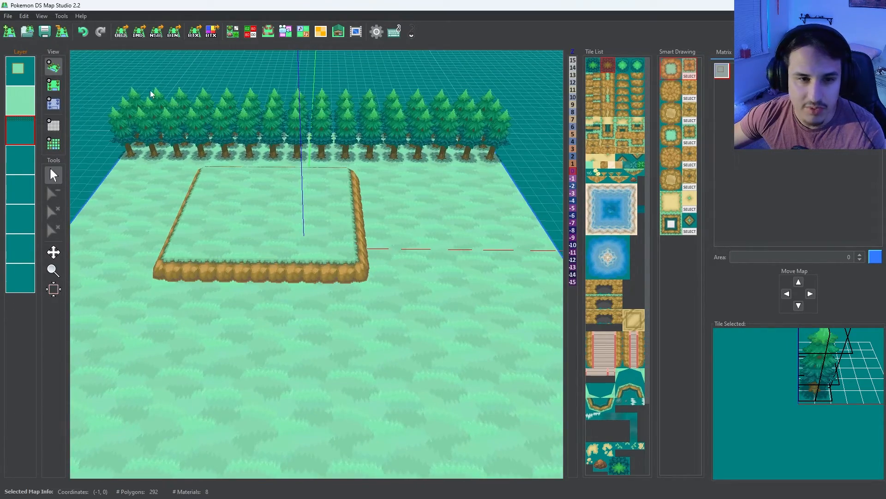
Paint a column of round trees along the map's right and left edges below the pine rows, on the third layer.
click(53, 85)
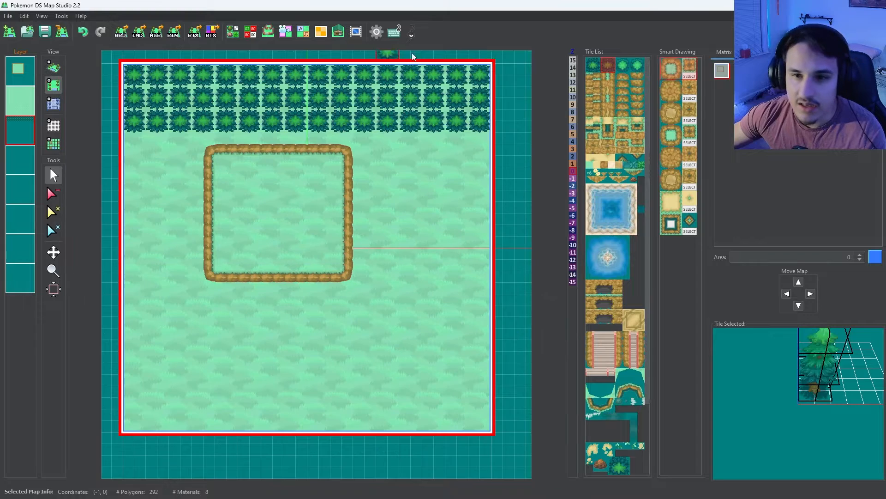
click(619, 65)
drag(472, 154, 472, 273)
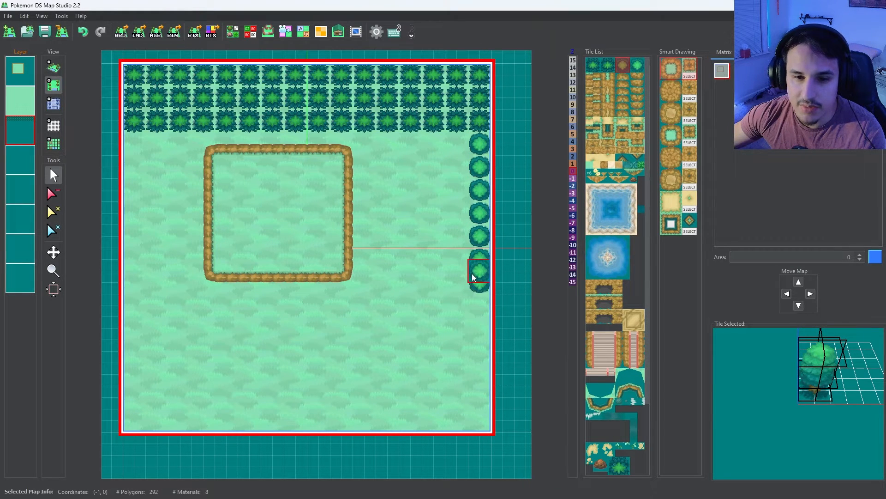
mouse_move(470, 360)
mouse_down()
mouse_move(478, 417)
mouse_move(457, 419)
mouse_up()
drag(135, 143, 134, 419)
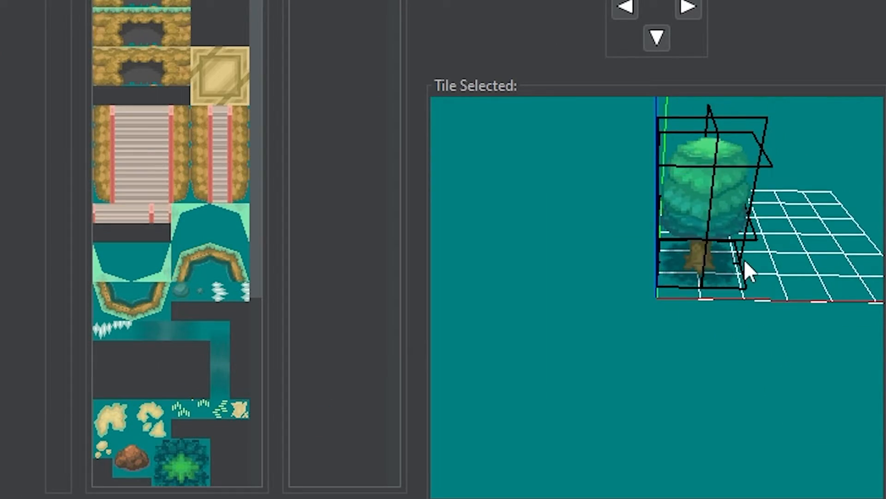
View the round tree's model from another angle and open it in the Tile List Editor.
drag(744, 259, 754, 308)
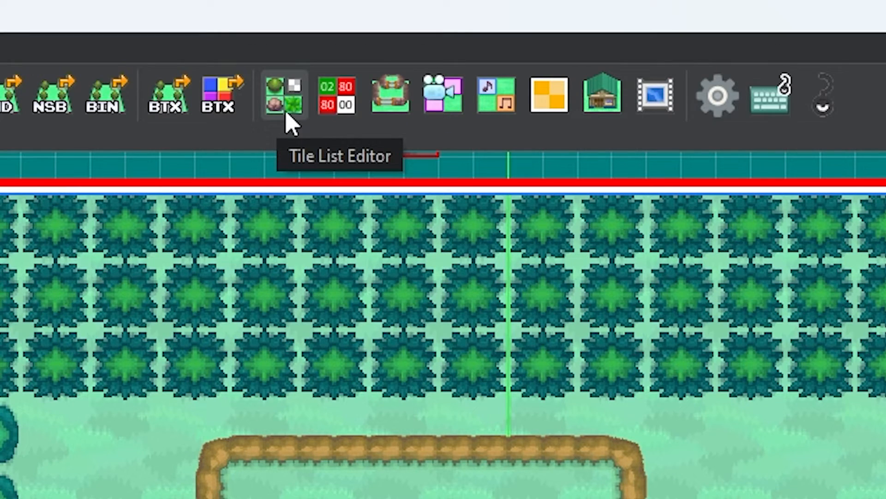
click(286, 115)
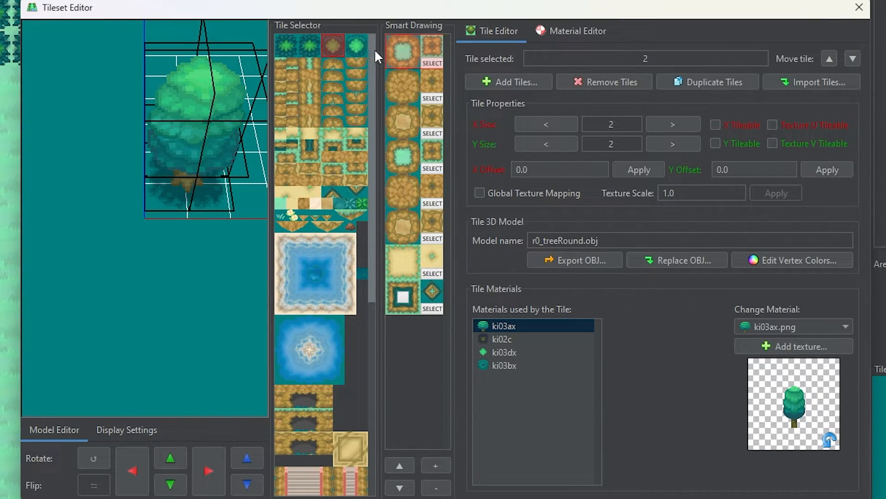
Preview each material used by the round tree tile and look through the tileset's tiles.
drag(374, 49, 377, 261)
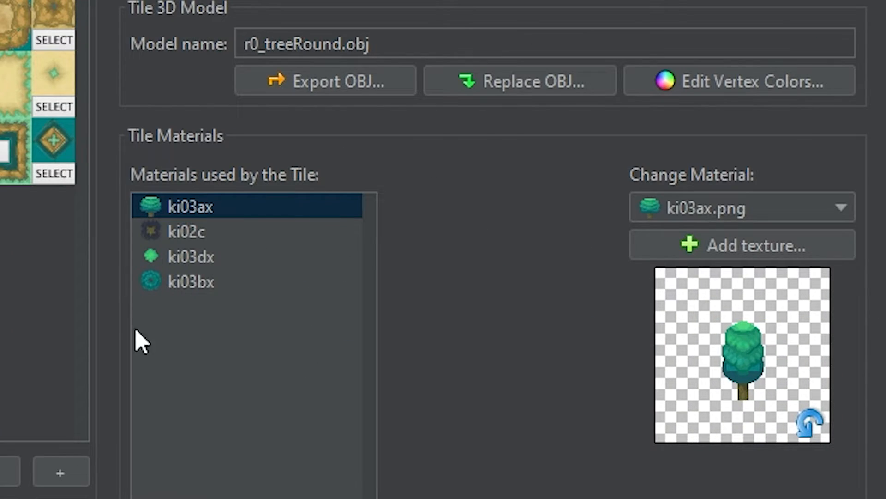
click(200, 218)
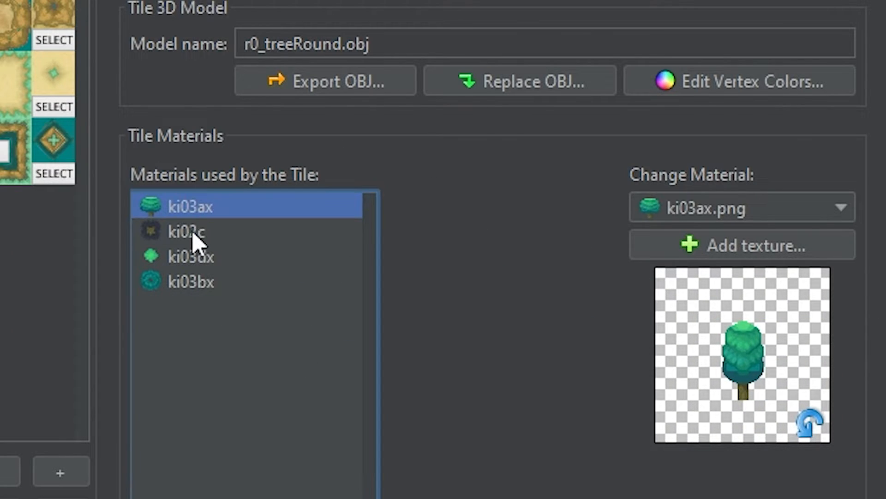
click(189, 259)
click(193, 276)
click(203, 206)
click(208, 261)
click(206, 280)
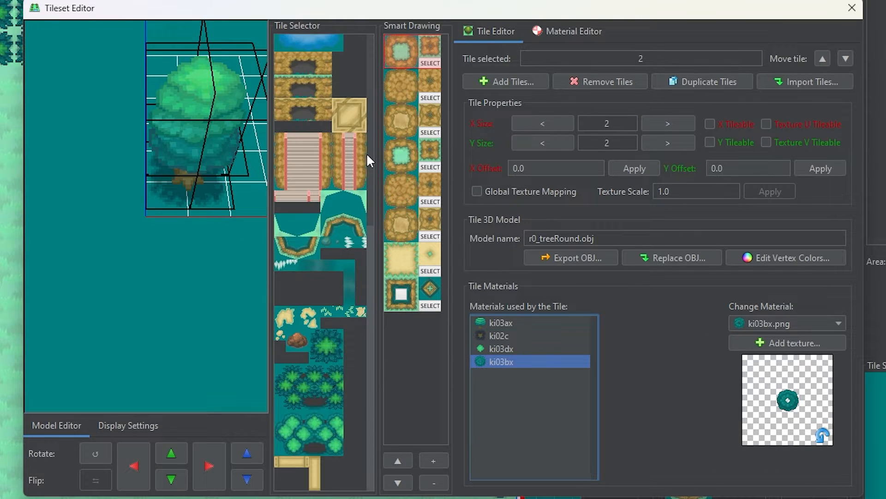
scroll(367, 152, up, 3)
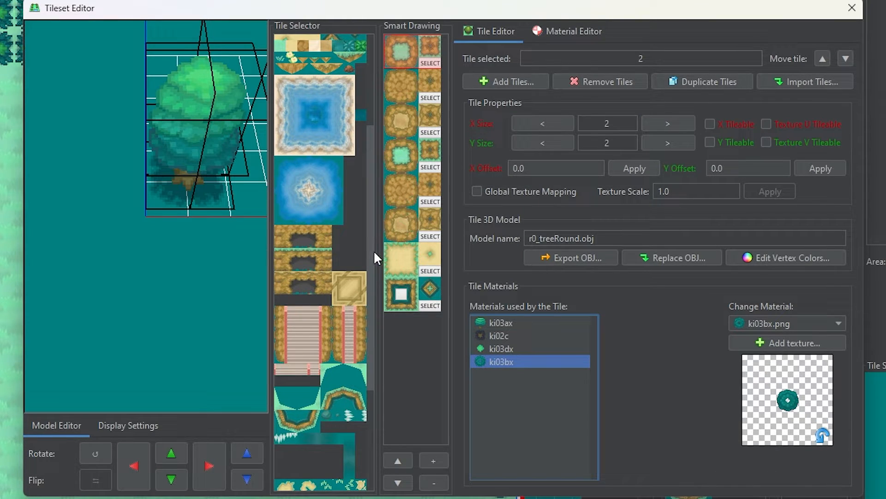
drag(373, 250, 372, 84)
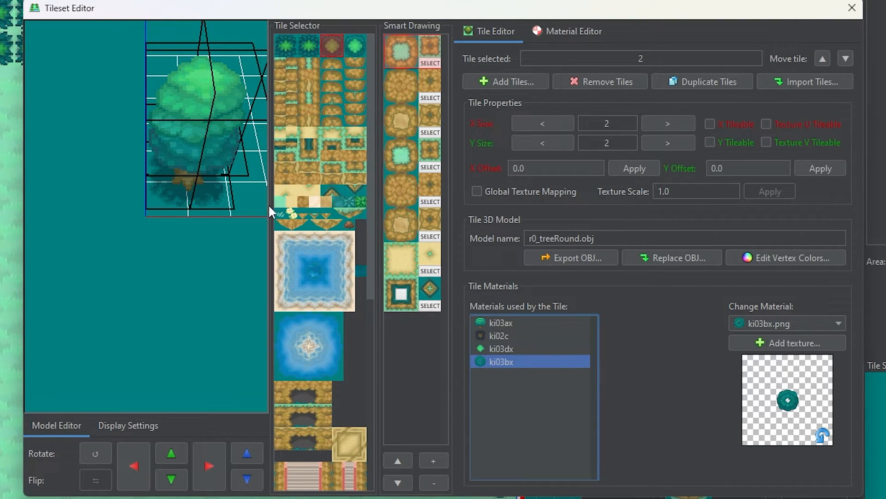
Inspect the sand path tile's model and material, and view the file chooser for adding a texture without importing one.
click(292, 203)
drag(205, 283, 172, 222)
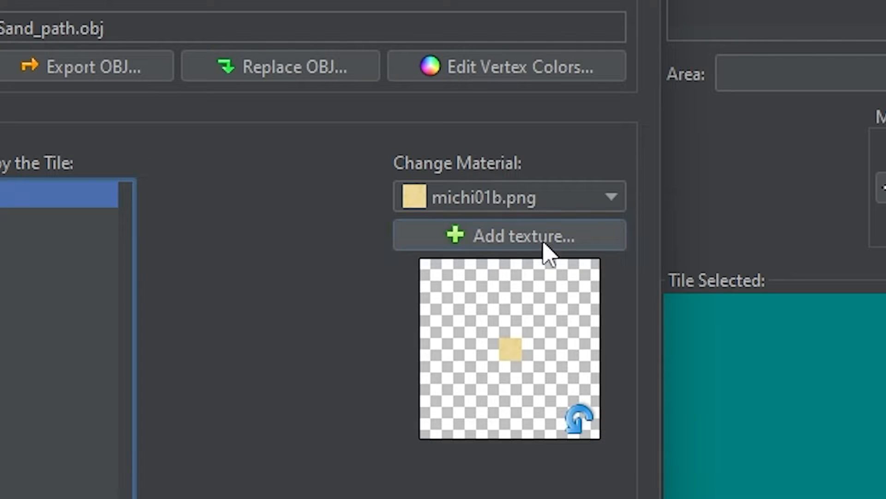
click(534, 247)
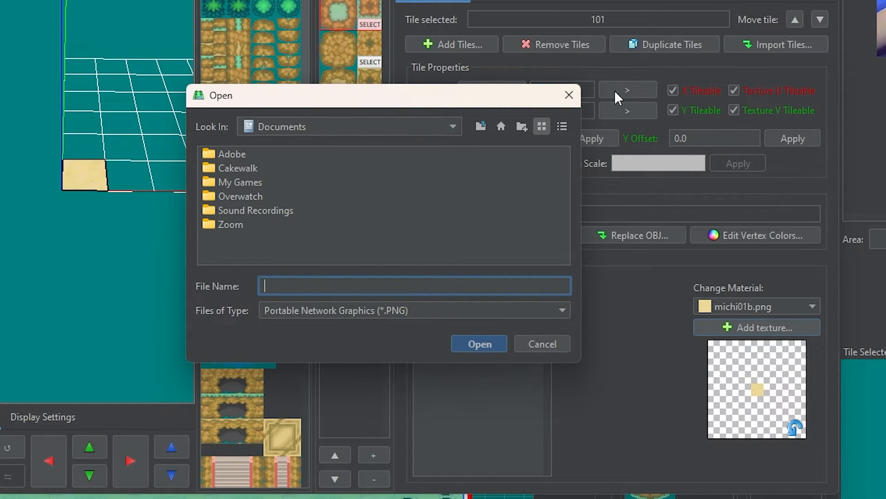
click(575, 91)
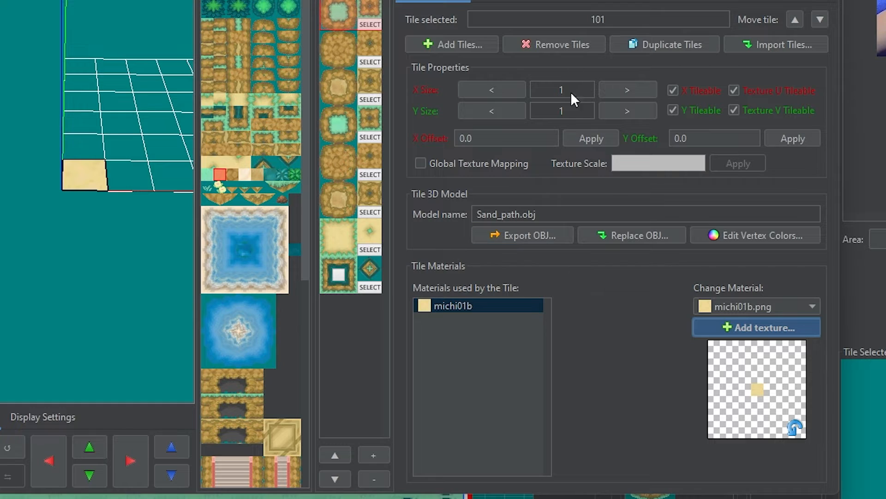
Look through the tileset's material list, inspect the settings of michi01a.png, and close the Tileset Editor.
click(521, 110)
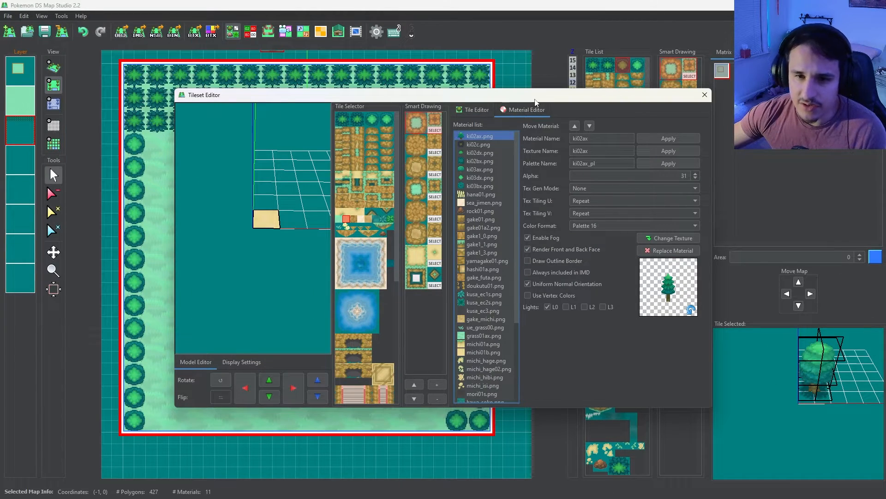
drag(535, 98, 460, 87)
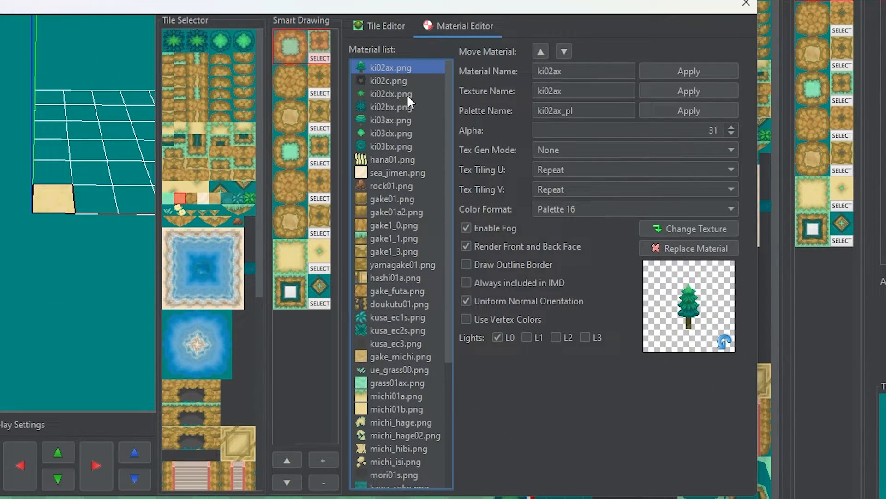
drag(446, 180, 447, 320)
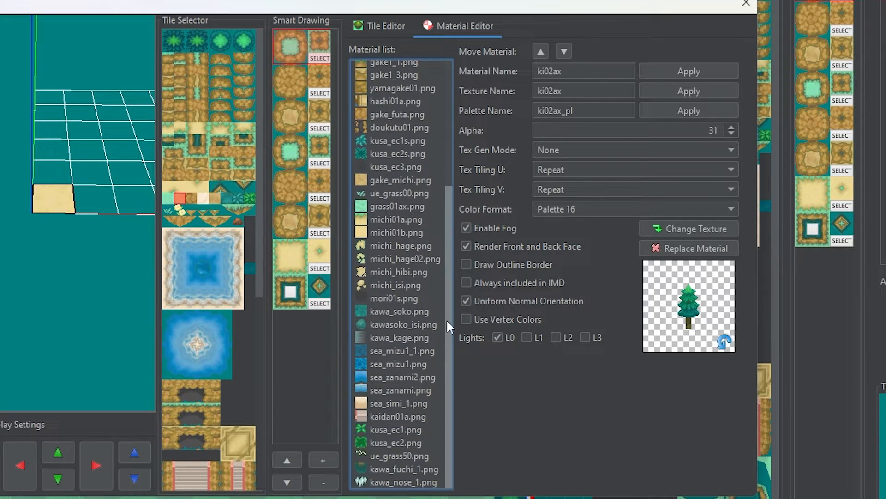
click(398, 219)
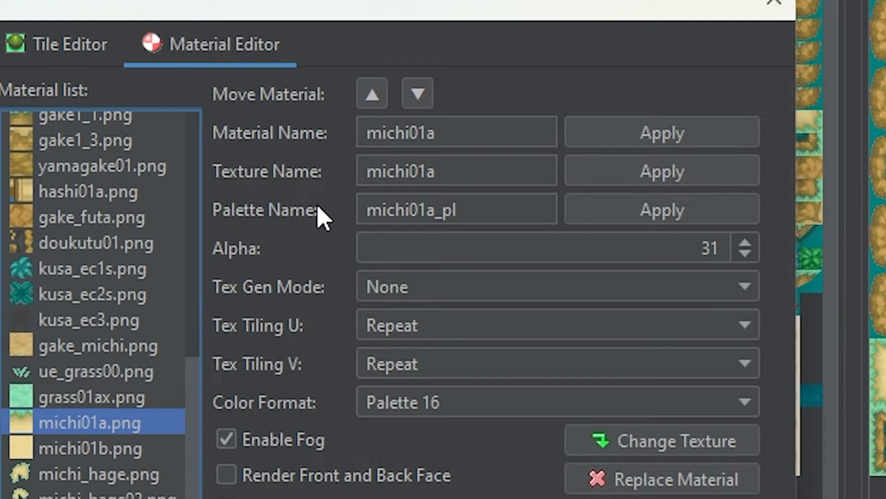
scroll(194, 208, up, 5)
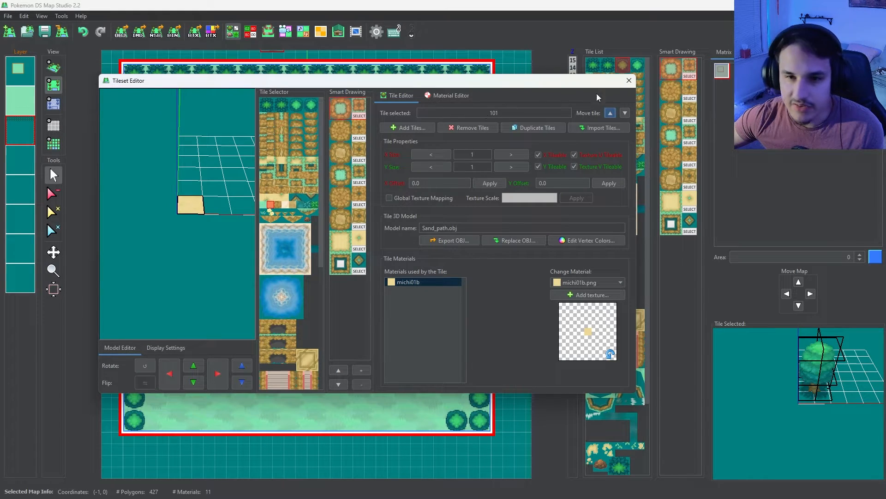
click(628, 80)
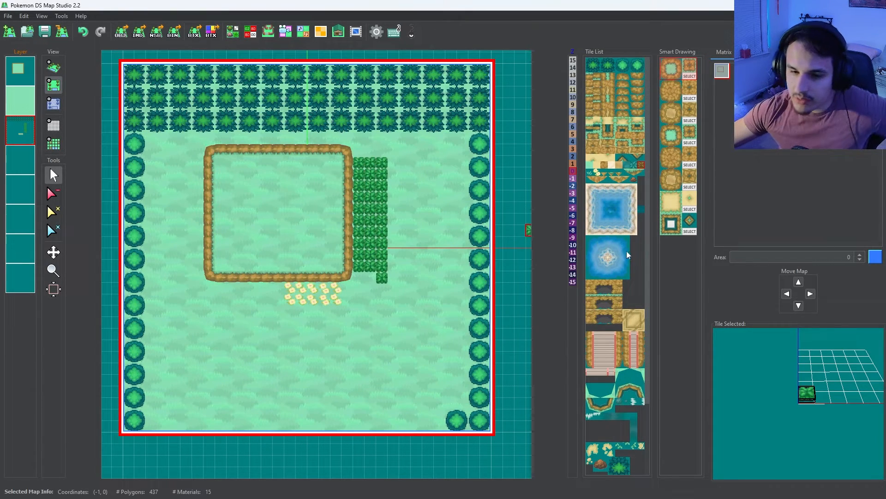
Try placing a railed stair section over the plateau's front cliff edge on the third layer and inspect it in 3D.
click(594, 372)
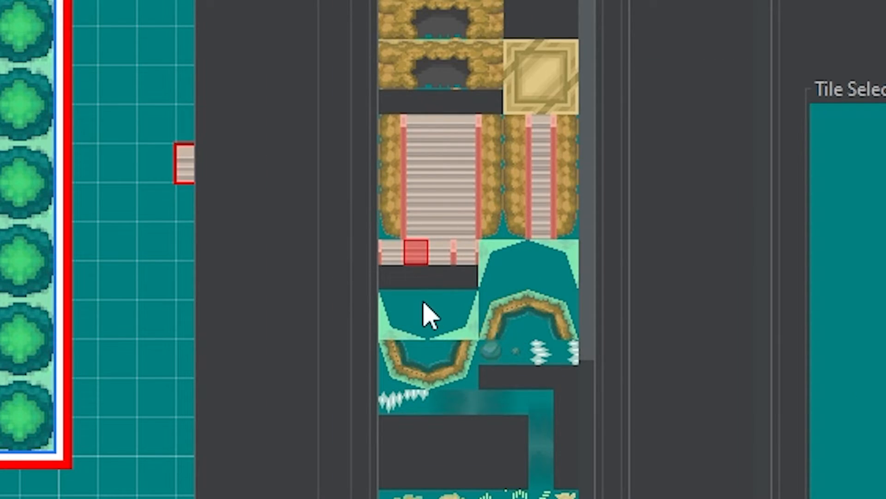
scroll(2, 277, up, 1)
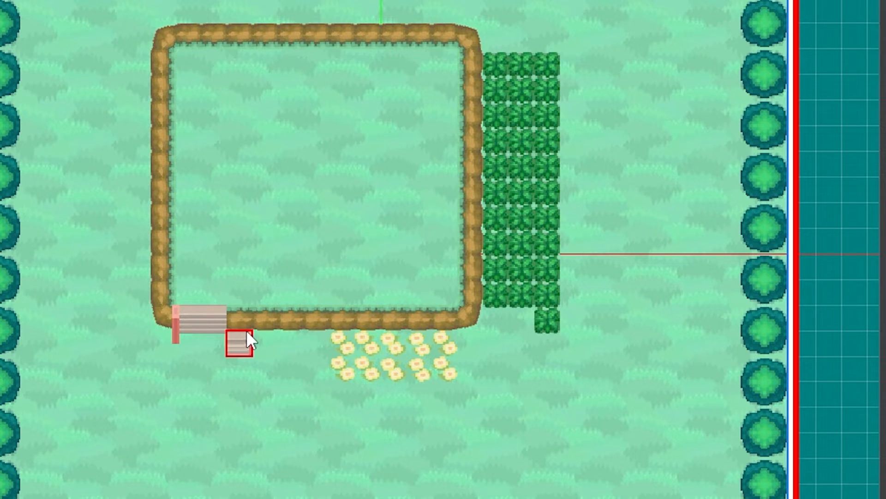
click(246, 318)
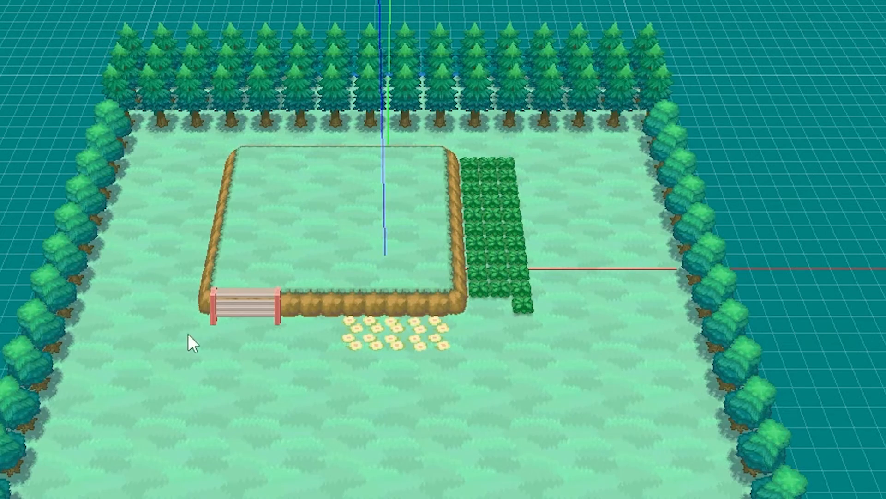
scroll(188, 333, up, 10)
drag(182, 304, 720, 295)
right_drag(665, 323, 447, 112)
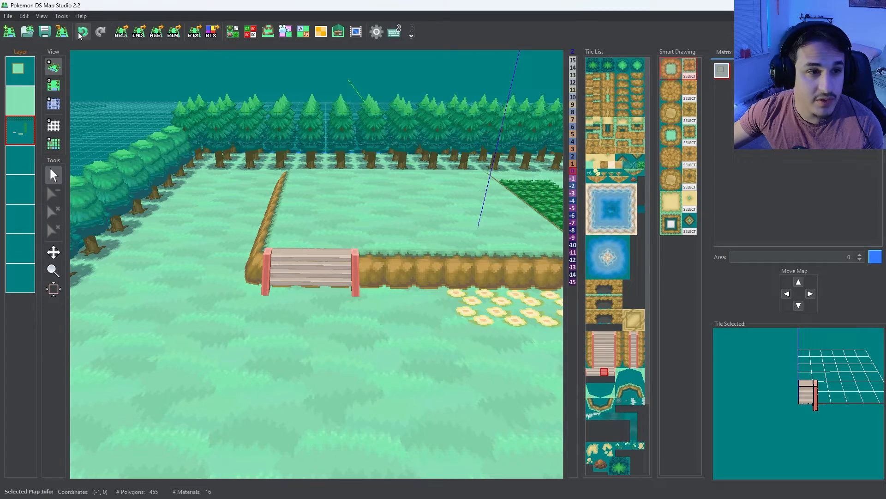
Undo the stair tiles placed on the third layer.
click(79, 36)
click(80, 35)
click(80, 35)
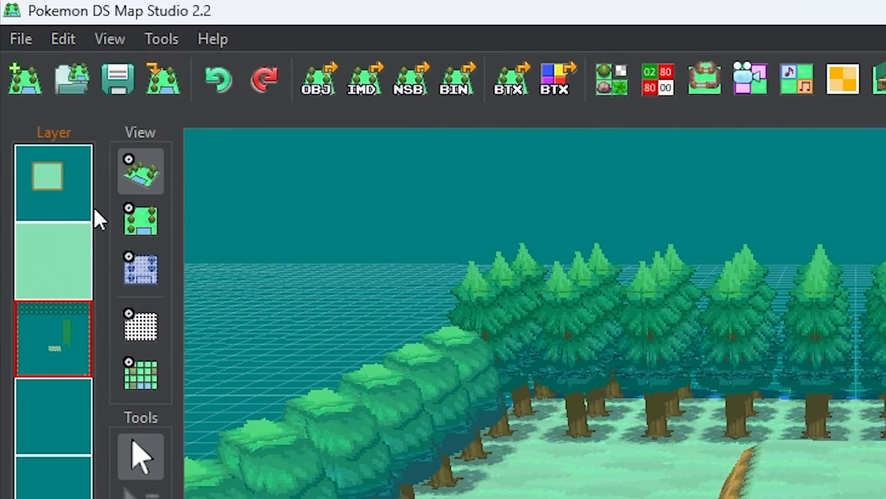
Replace the front cliff edge near the plateau's left corner with railed stair tiles on the first layer.
click(20, 70)
click(53, 84)
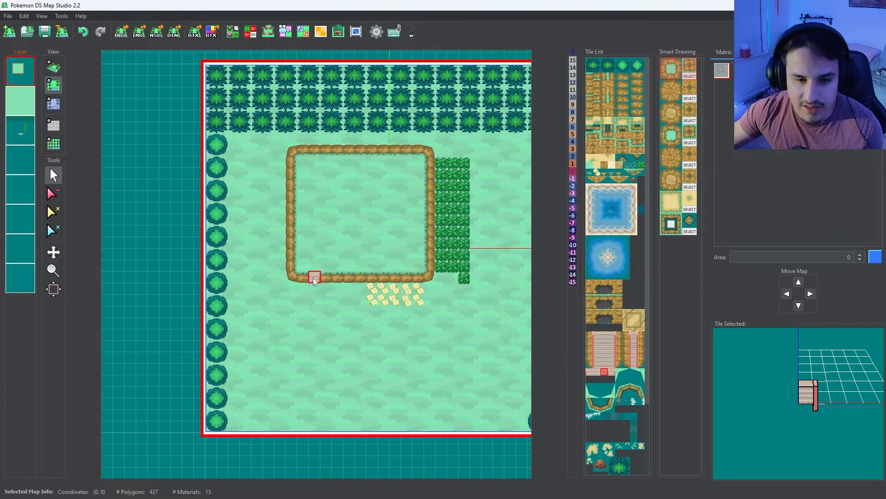
scroll(313, 278, up, 2)
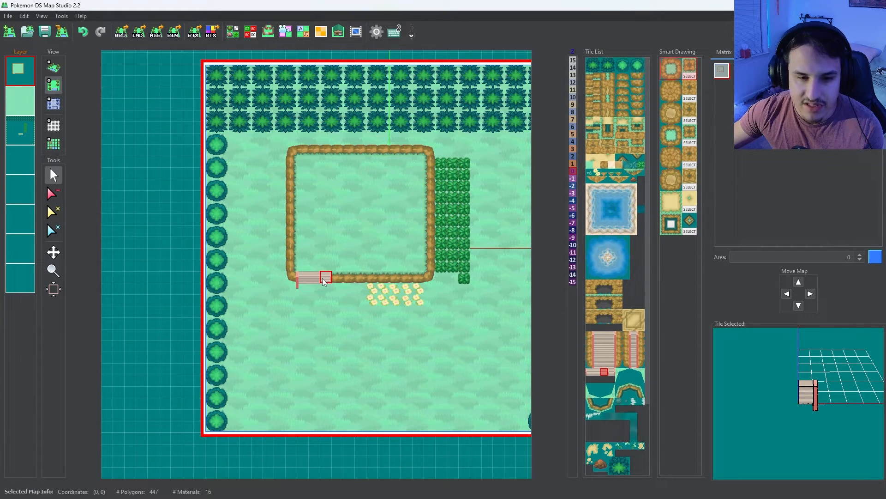
click(322, 278)
Examine in 3D how the stairs fit into the plateau's front cliff edge.
click(54, 68)
scroll(210, 225, up, 15)
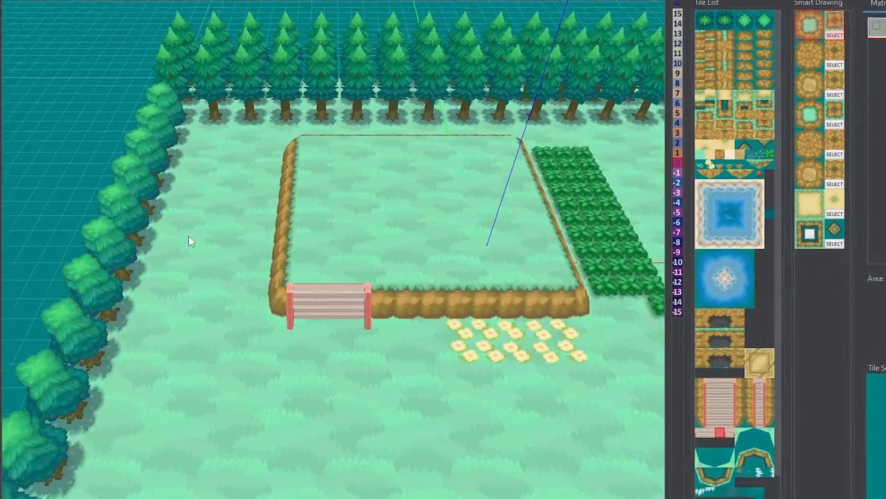
drag(218, 223, 495, 100)
drag(595, 60, 237, 103)
scroll(240, 103, down, 5)
scroll(240, 101, down, 3)
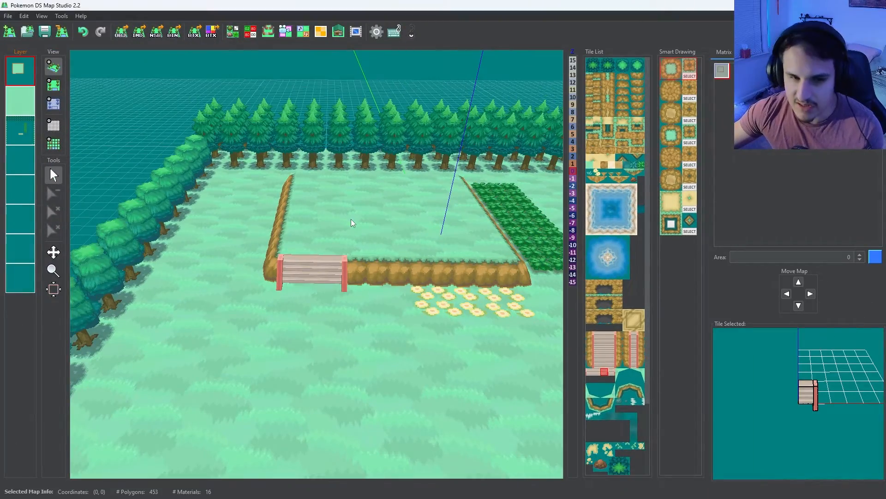
drag(400, 204, 339, 251)
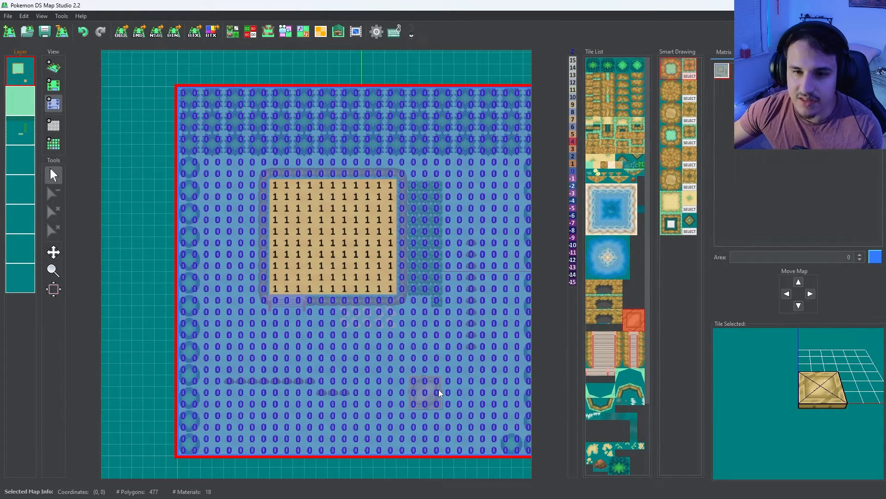
Raise the wooden platform tile to height 6 and inspect it from several angles in 3D.
scroll(429, 396, up, 2)
mouse_move(423, 405)
mouse_down()
mouse_move(413, 384)
mouse_move(417, 406)
mouse_move(425, 385)
mouse_move(426, 397)
mouse_up()
click(54, 67)
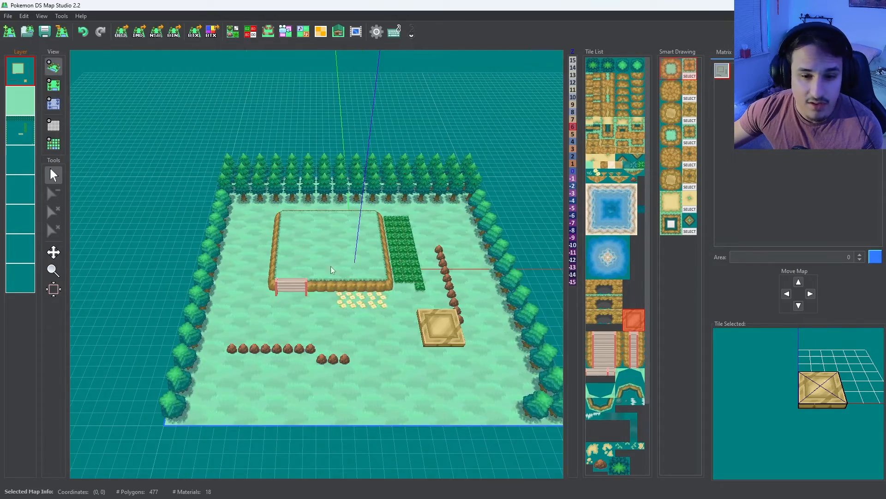
scroll(334, 270, up, 6)
drag(364, 230, 394, 327)
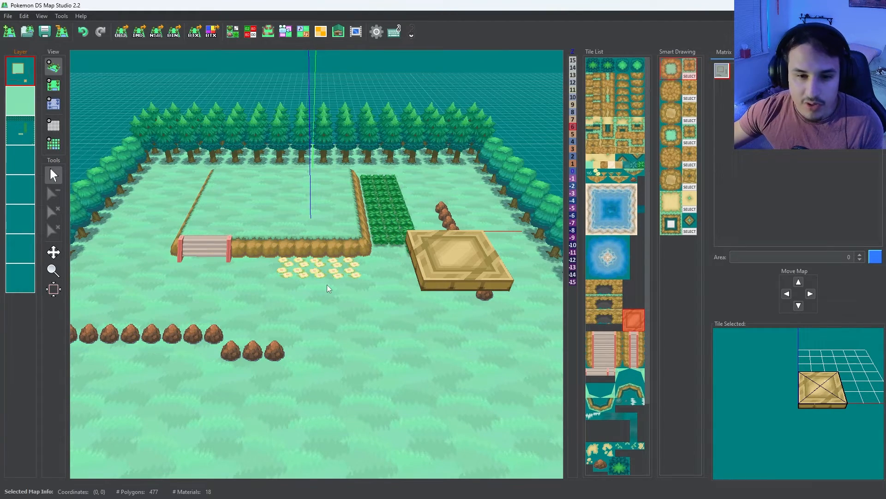
mouse_move(326, 288)
mouse_down()
mouse_move(327, 302)
mouse_move(328, 272)
mouse_up()
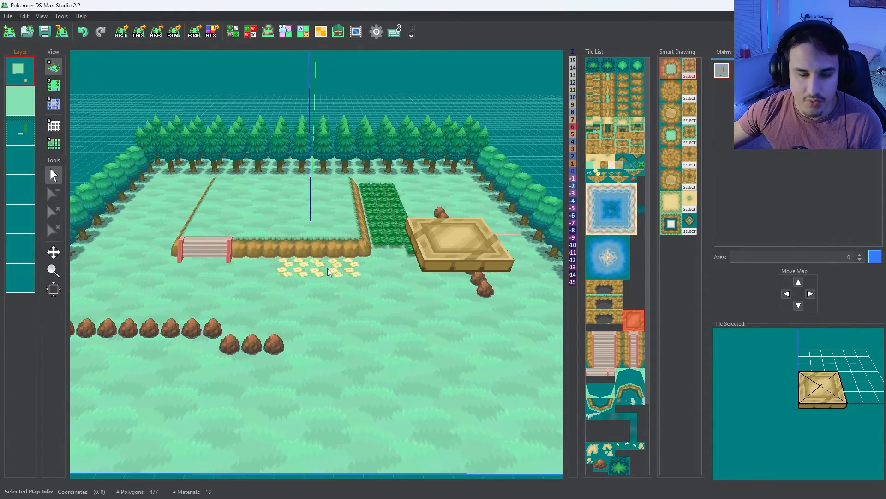
middle_drag(302, 260, 325, 279)
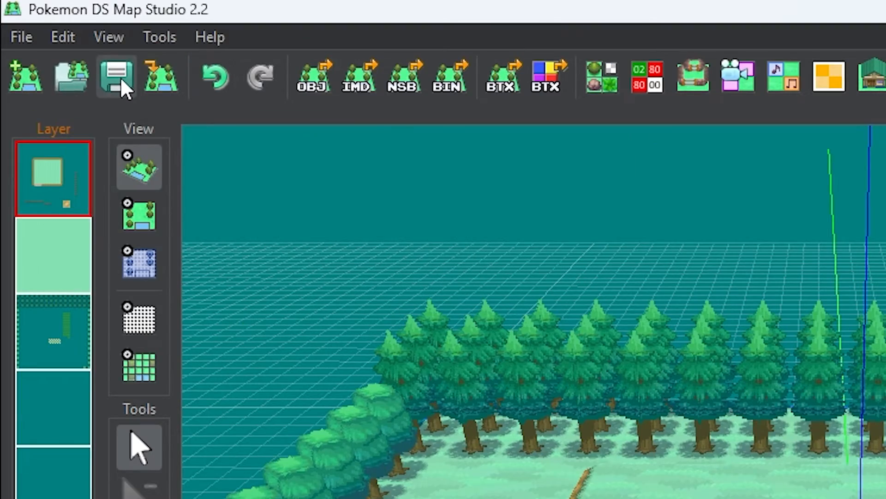
Start saving the map and create a folder named tutorial on the Data (D:) drive as its location.
click(46, 32)
right_click(376, 205)
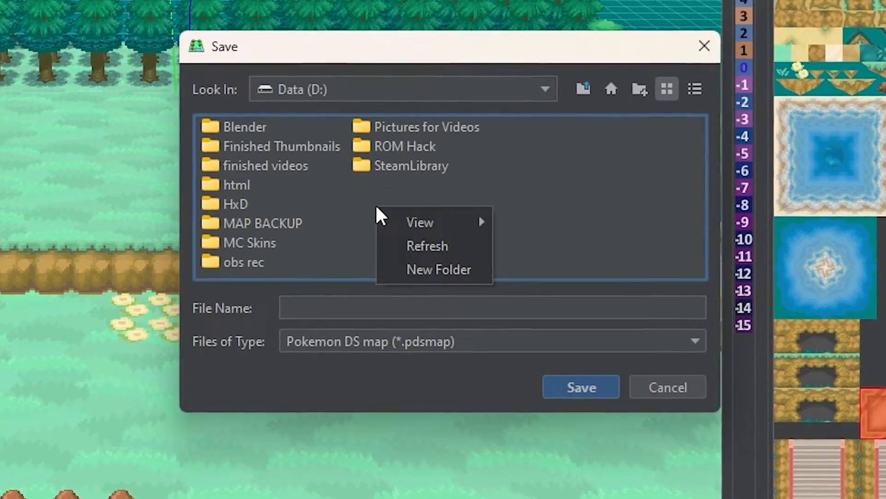
click(440, 273)
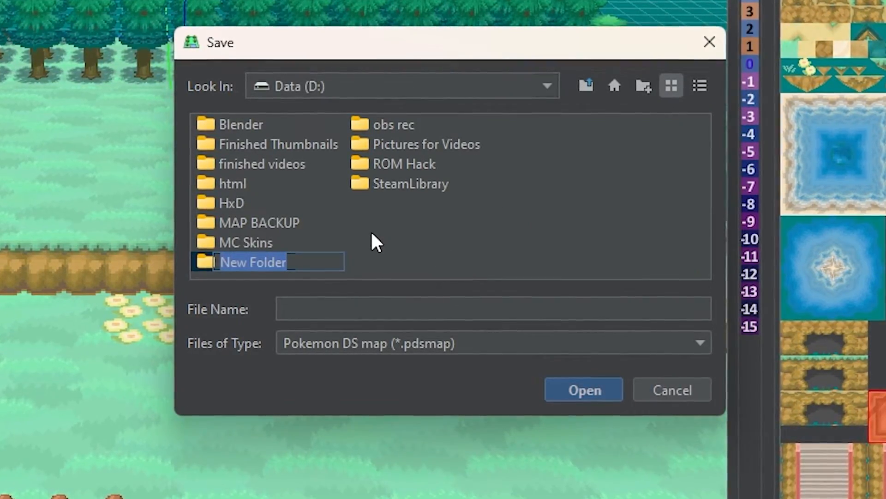
text(tutorial)
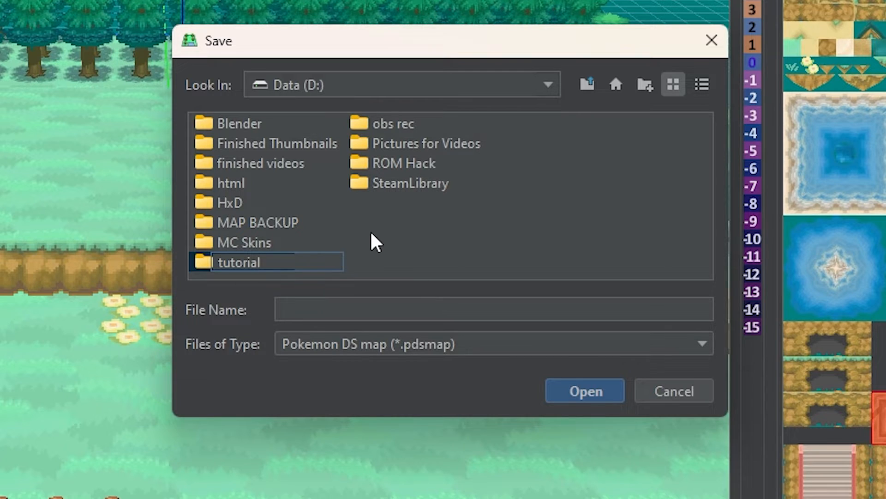
click(363, 240)
double_click(397, 185)
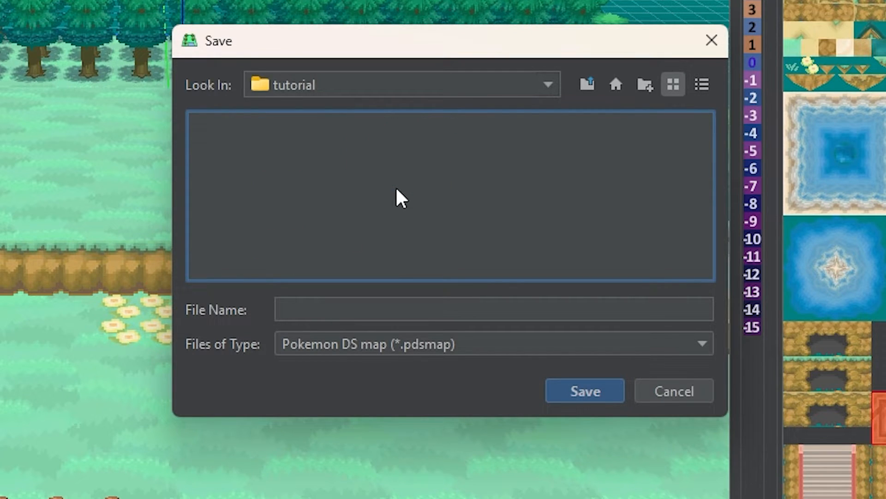
Save the map as tutorial in the new folder, in Pokemon DS map (*.pdsmap) format.
click(380, 305)
text(tutorial)
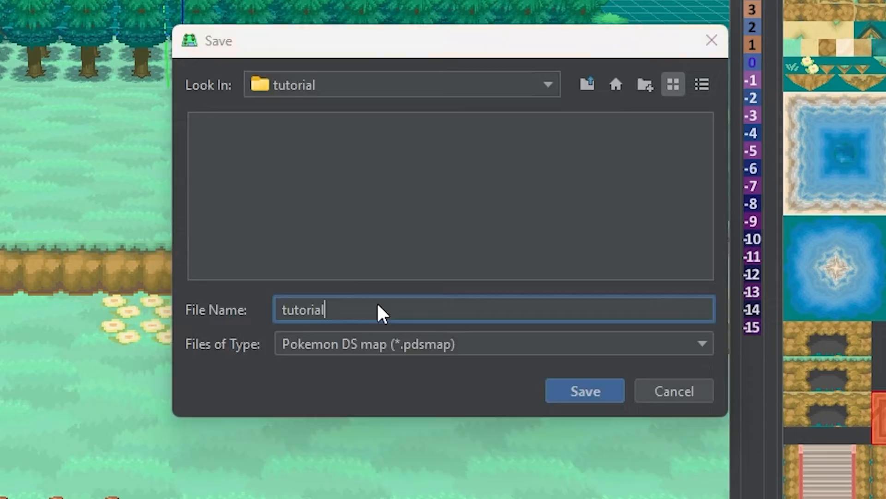
key(Return)
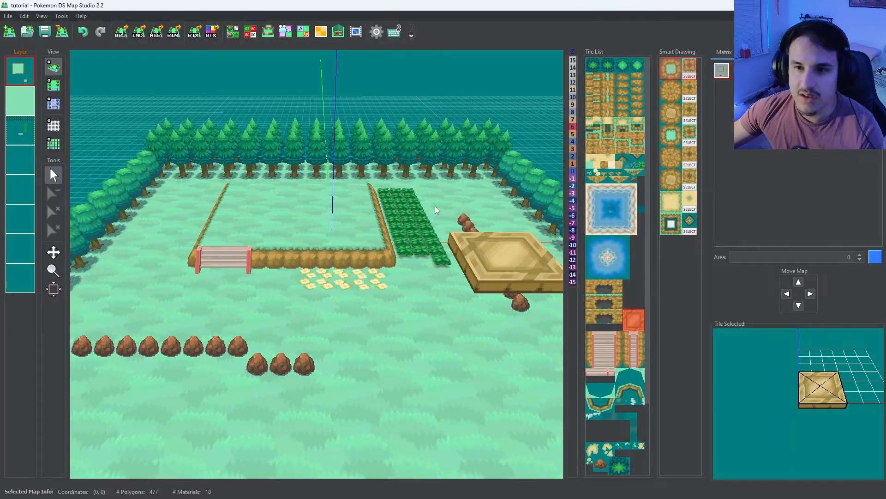
scroll(436, 208, down, 1)
drag(258, 319, 328, 296)
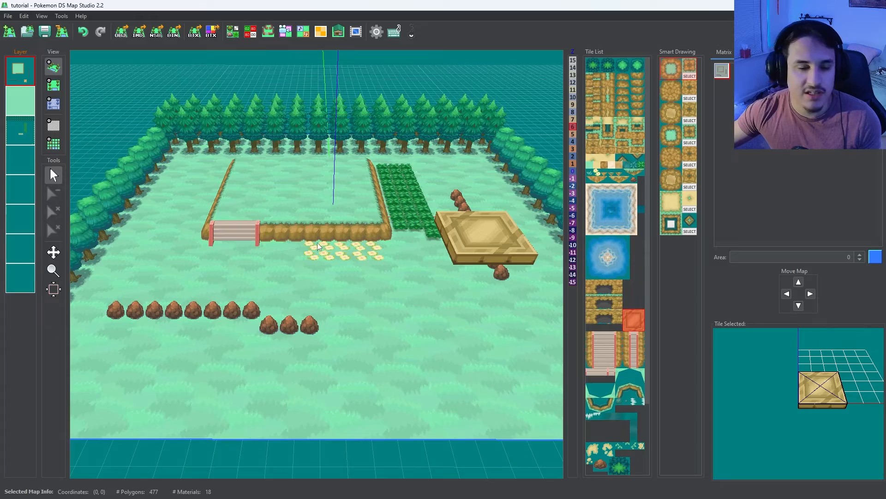
Open the collision editor and mark the plateau's cliff border with collision value 80 on the COLLISION layer, leaving the stairs open.
scroll(329, 286, up, 1)
right_drag(331, 282, 363, 300)
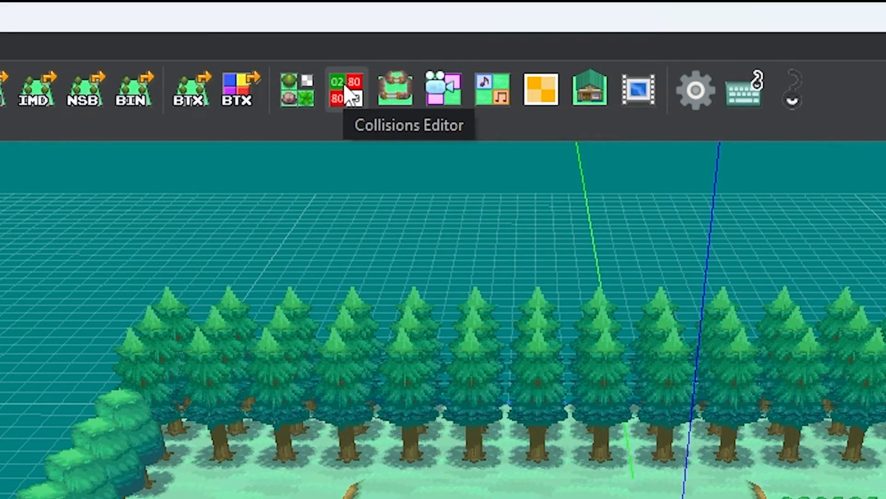
click(347, 90)
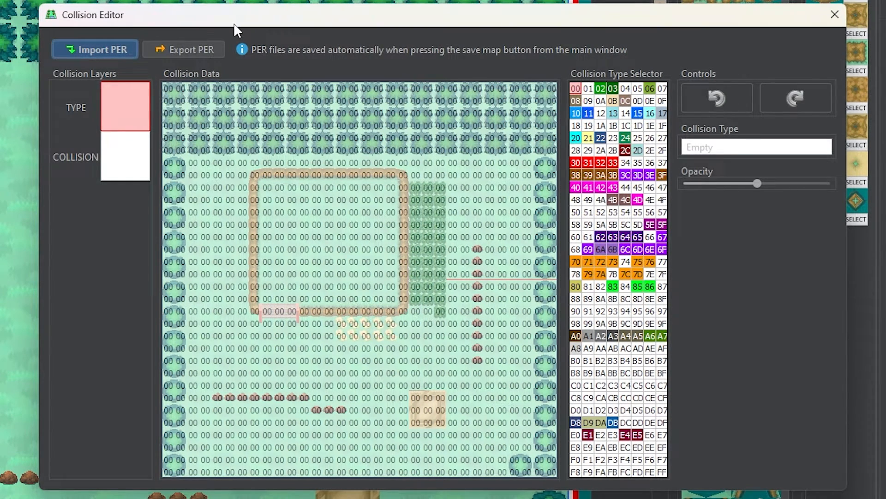
click(118, 162)
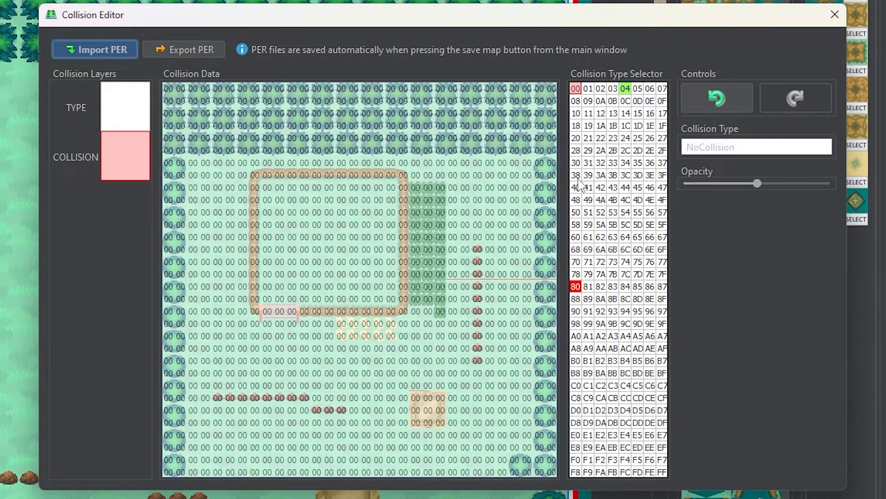
click(624, 88)
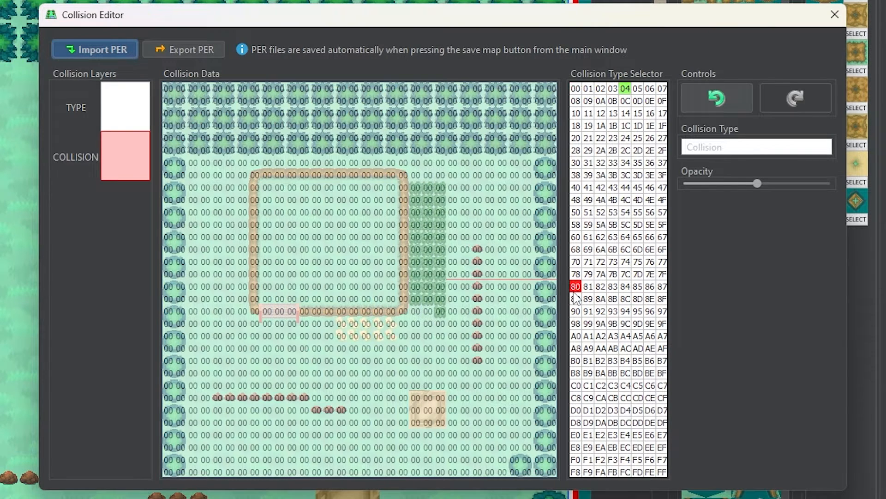
mouse_move(255, 311)
mouse_down()
mouse_move(256, 175)
mouse_move(331, 177)
mouse_up()
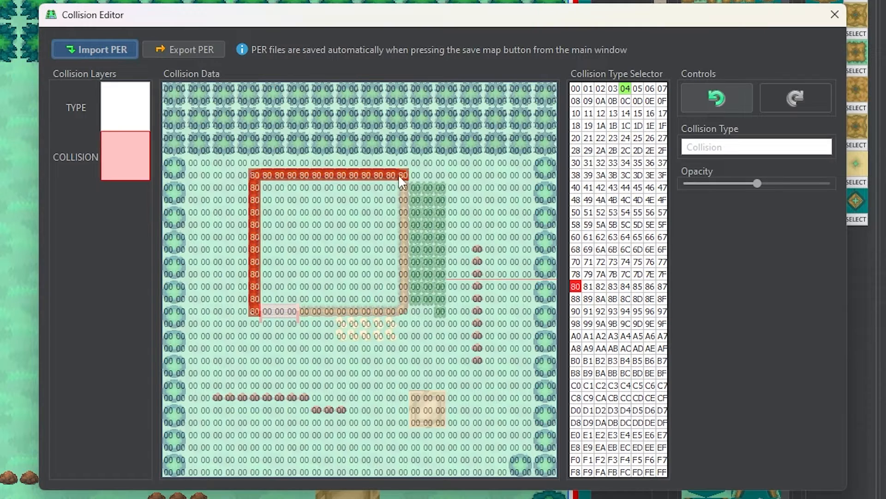
mouse_move(403, 205)
mouse_down()
mouse_move(403, 300)
mouse_move(387, 311)
mouse_move(317, 312)
mouse_up()
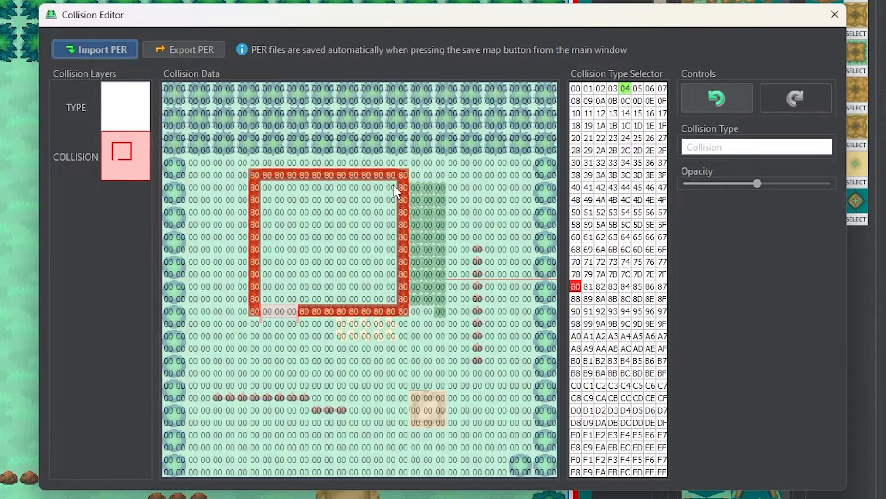
Lower the collision overlay's opacity and mark all the rock rows with collision value 80.
drag(217, 398, 304, 404)
drag(756, 183, 730, 184)
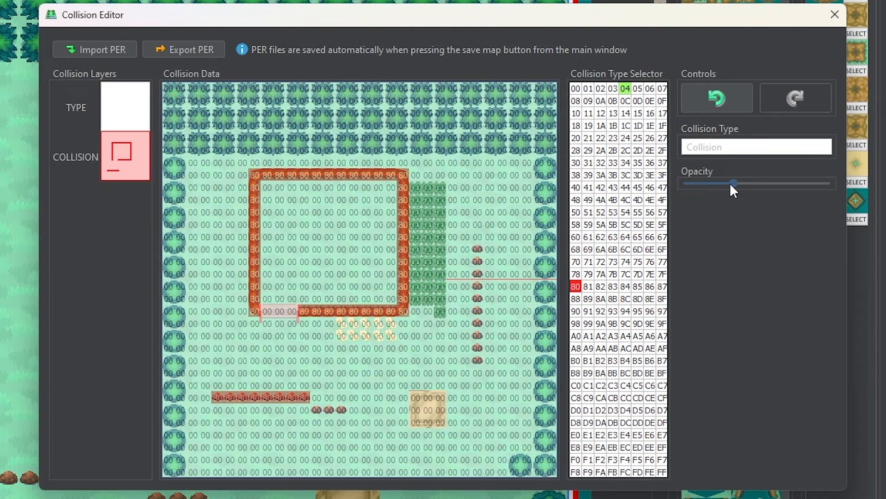
drag(477, 249, 477, 361)
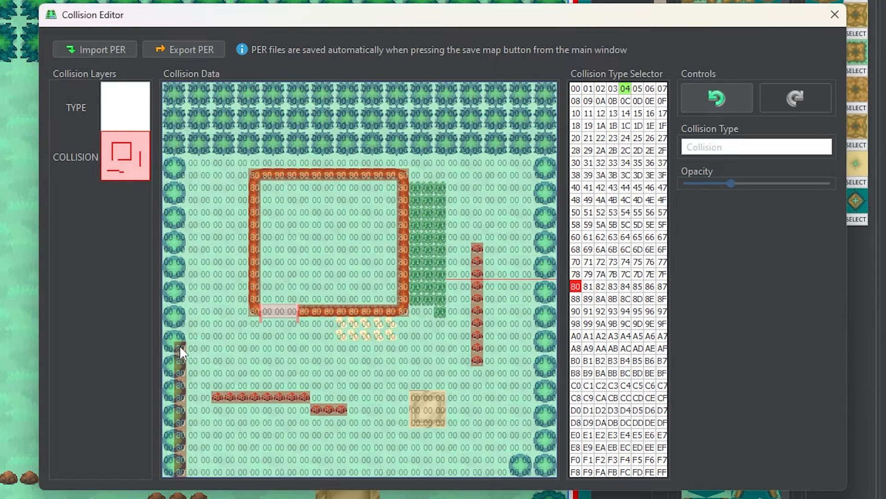
Outline the inner edge of the surrounding trees with collision value 80 and fill all the tree areas with it.
mouse_move(180, 283)
mouse_down()
mouse_move(186, 149)
mouse_move(538, 149)
mouse_up()
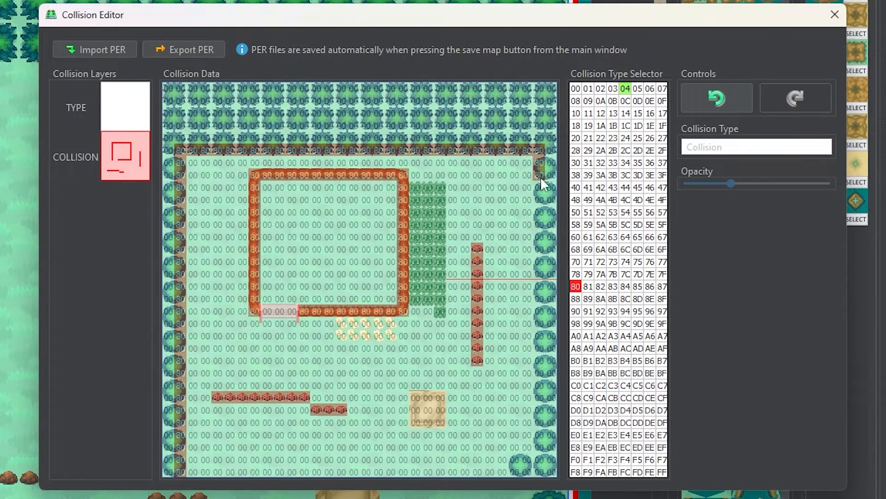
drag(542, 435, 536, 458)
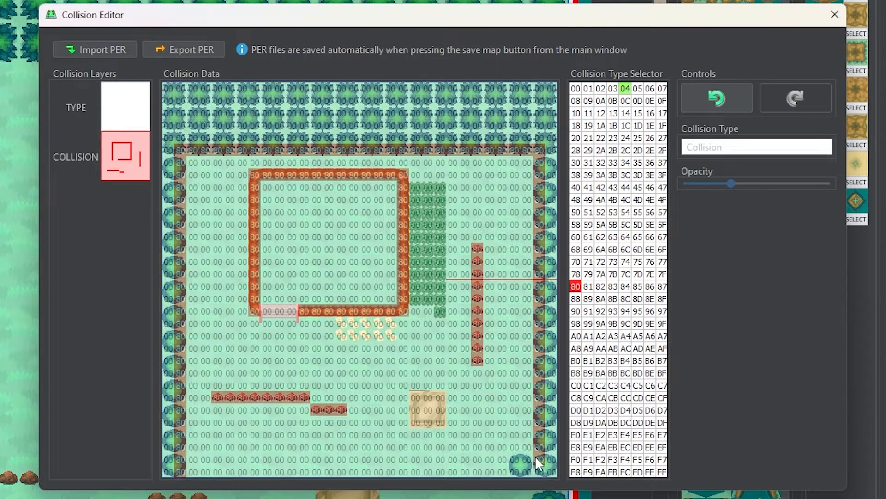
middle_click(550, 420)
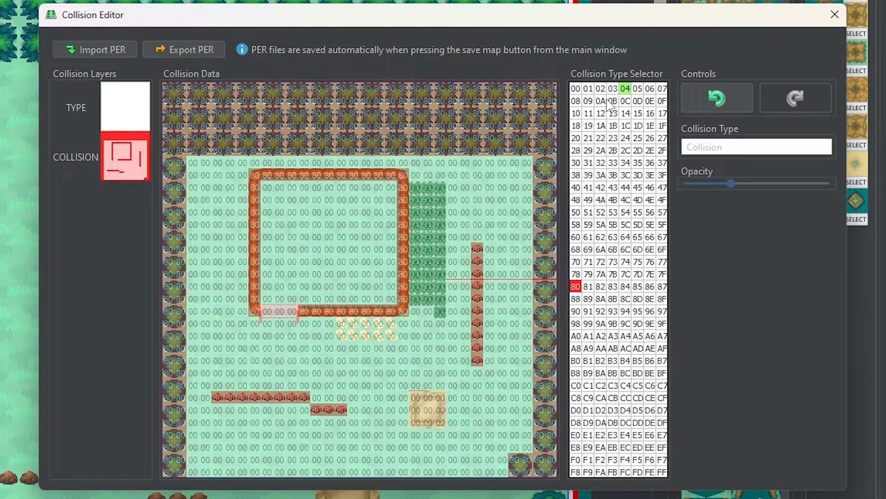
Fill the plateau interior and the surrounding open ground with collision value 04 (Grass sound).
click(626, 89)
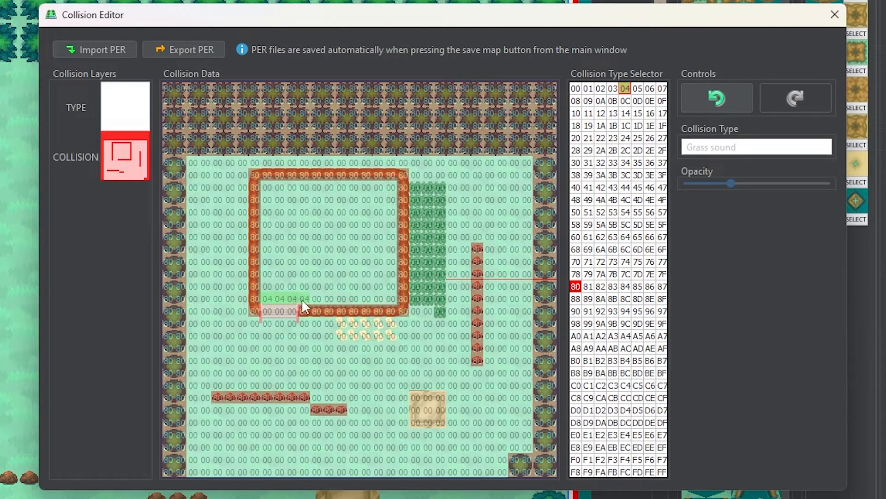
click(313, 299)
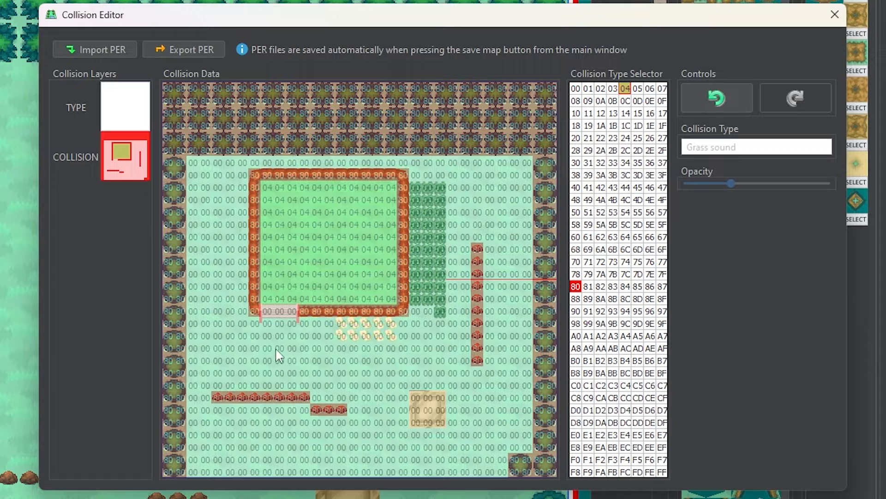
click(474, 294)
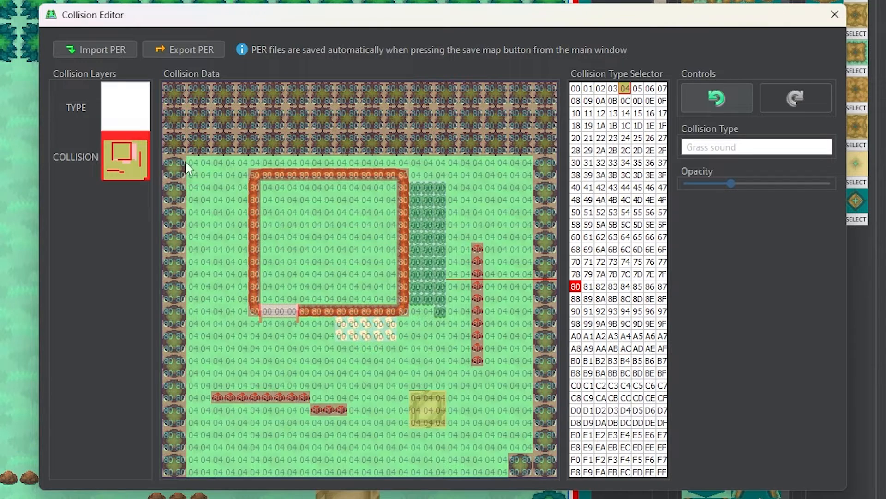
Switch to the TYPE collision layer and select collision type 02.
click(144, 113)
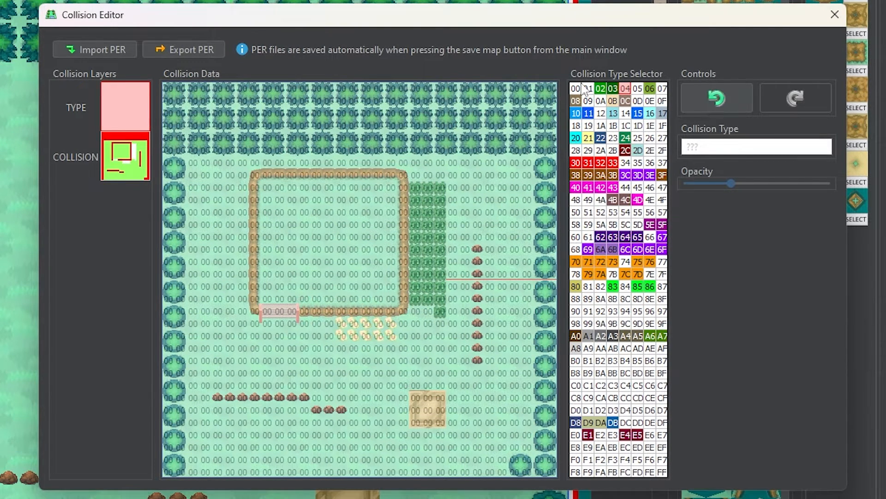
click(604, 88)
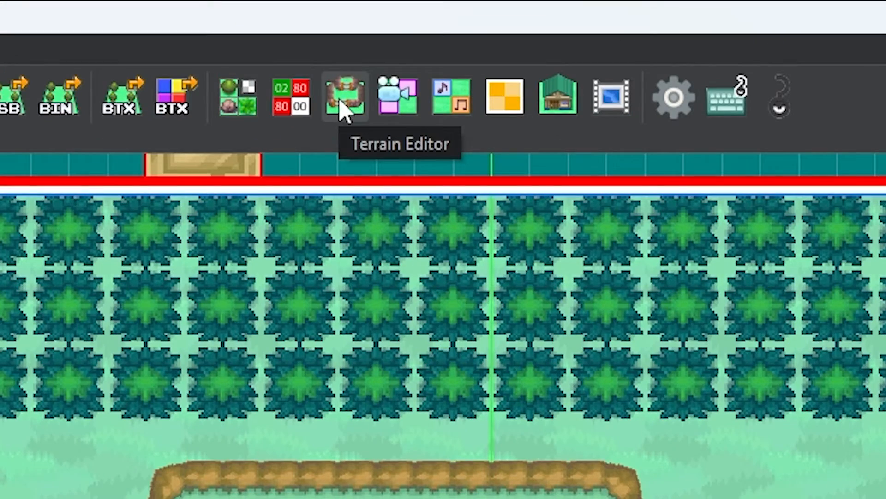
Open the terrain editor, move Plate 0 to the plateau's inner northwest corner and Plate 1 beside the eastern trees.
click(342, 104)
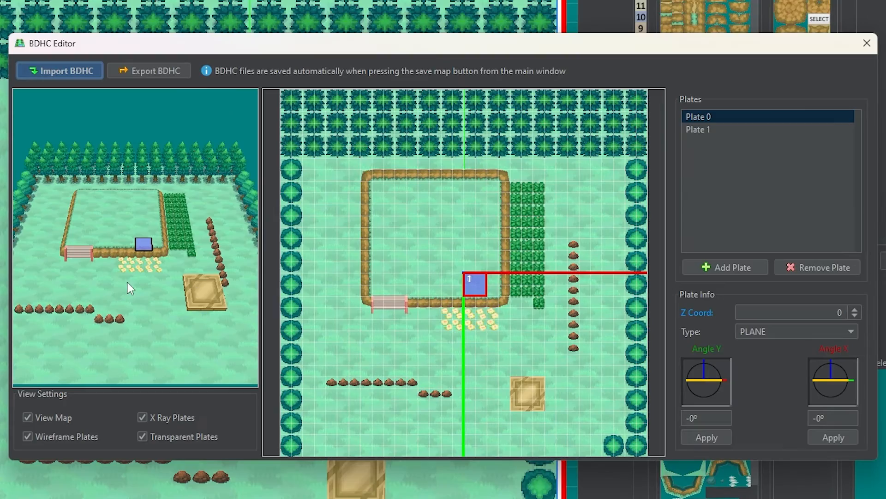
drag(127, 282, 123, 220)
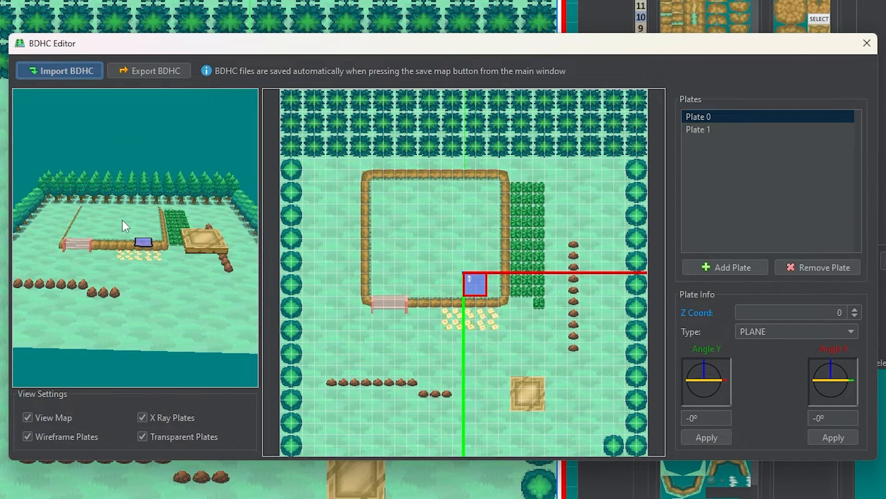
drag(476, 283, 379, 185)
drag(479, 273, 609, 180)
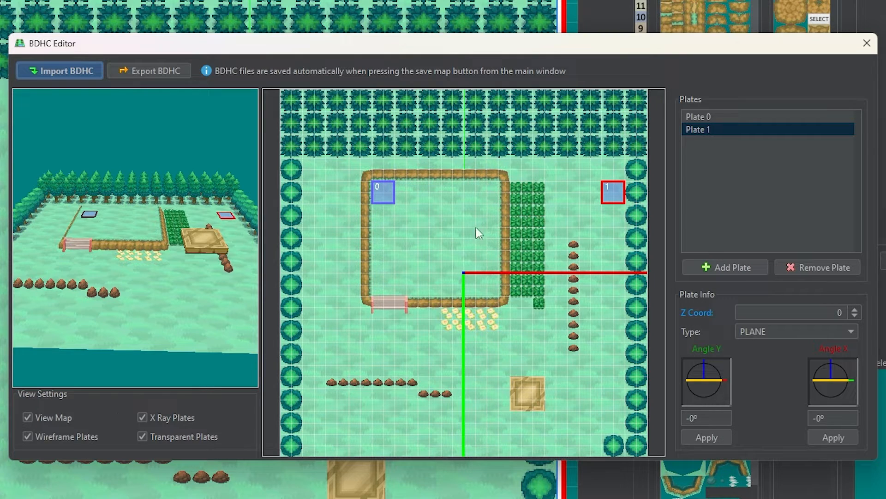
Stretch Plate 0 over the plateau's entire inner surface and set its Z coordinate to 1.0.
drag(145, 306, 240, 258)
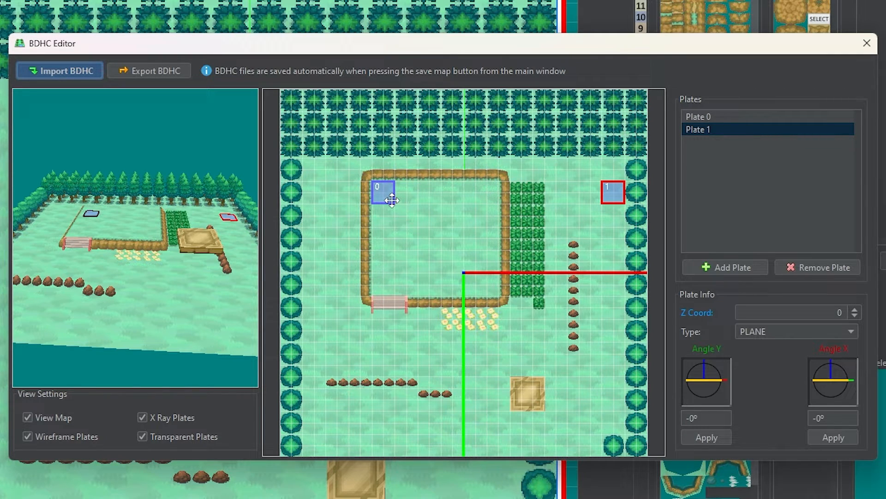
drag(395, 203, 498, 300)
drag(165, 300, 137, 268)
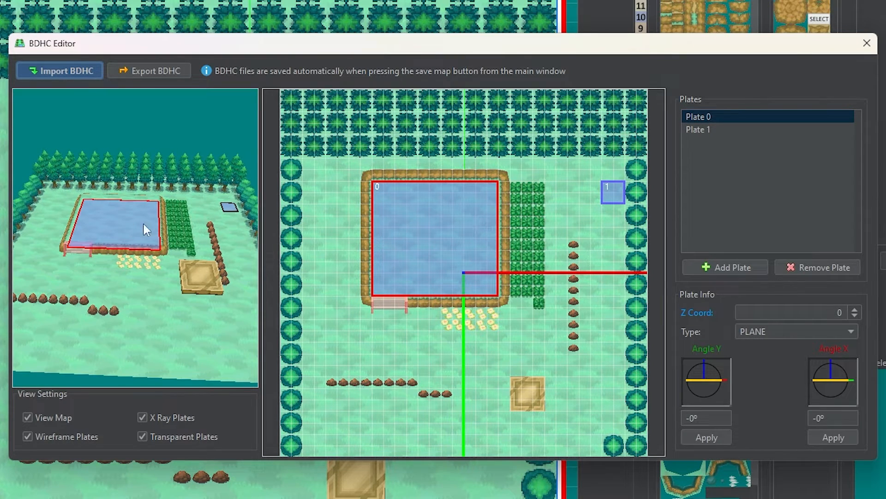
click(854, 308)
drag(245, 277, 133, 269)
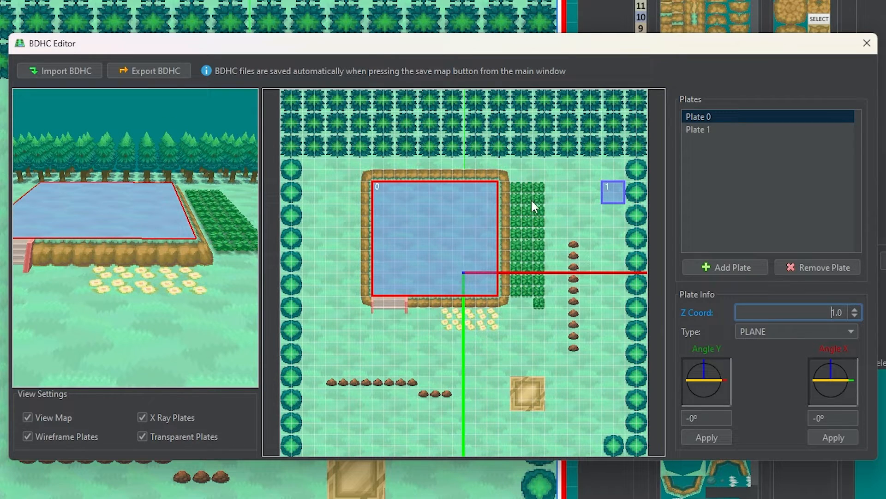
Move Plate 1 west of the plateau and stretch it from the northern trees down to the map's southern edge.
drag(608, 183, 365, 462)
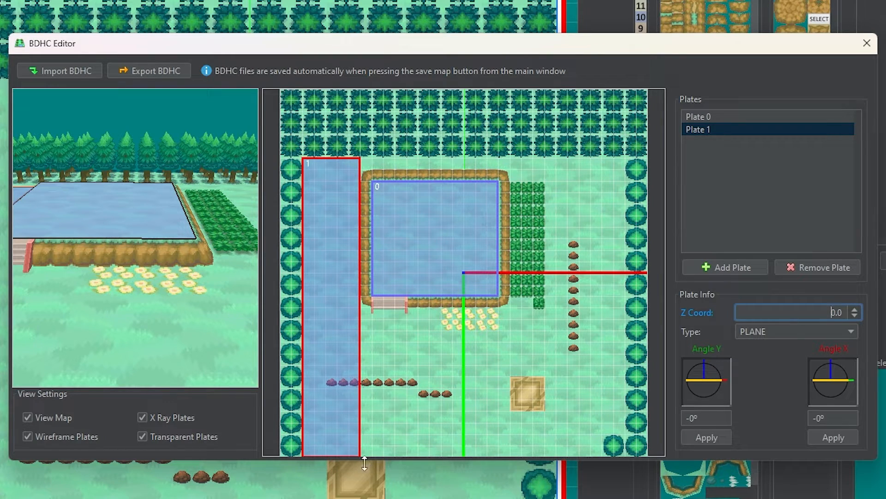
drag(161, 359, 187, 272)
scroll(152, 242, down, 4)
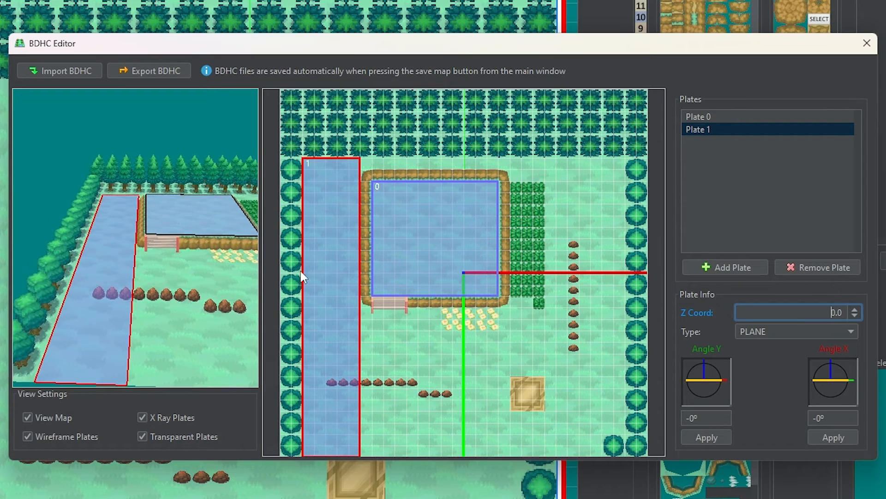
Add a plate covering all the ground south of the plateau, and widen Plate 1 over the western tree column.
click(749, 267)
drag(473, 283, 640, 455)
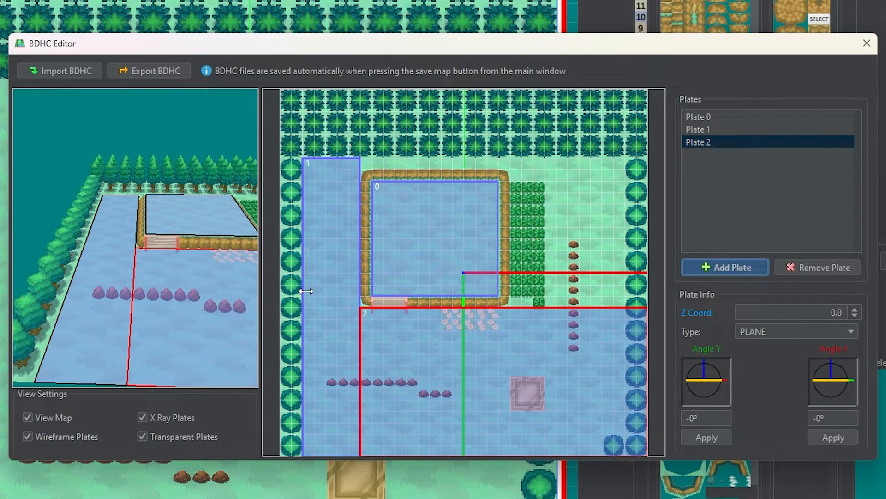
drag(303, 293, 277, 299)
mouse_move(164, 287)
mouse_down()
mouse_move(170, 232)
mouse_move(157, 234)
mouse_move(163, 272)
mouse_up()
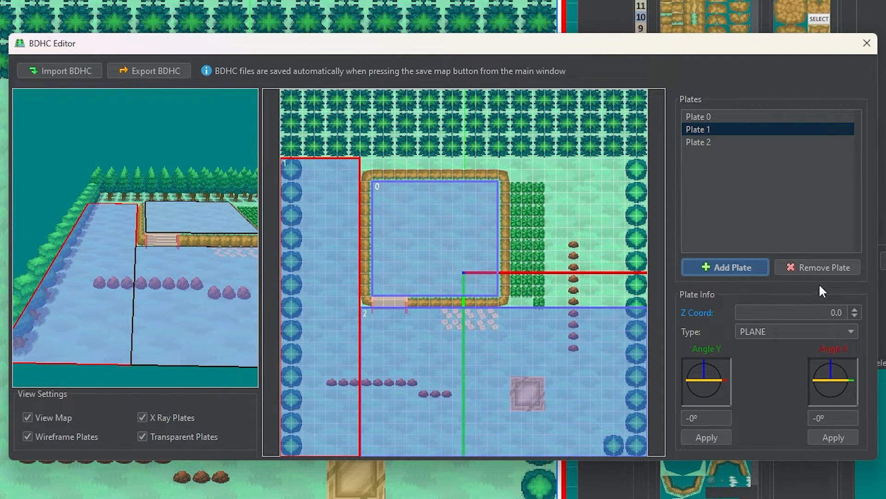
Add one plate over the whole area east of the plateau and another over the narrow strip between the plateau and northern trees.
click(711, 264)
drag(470, 290, 647, 307)
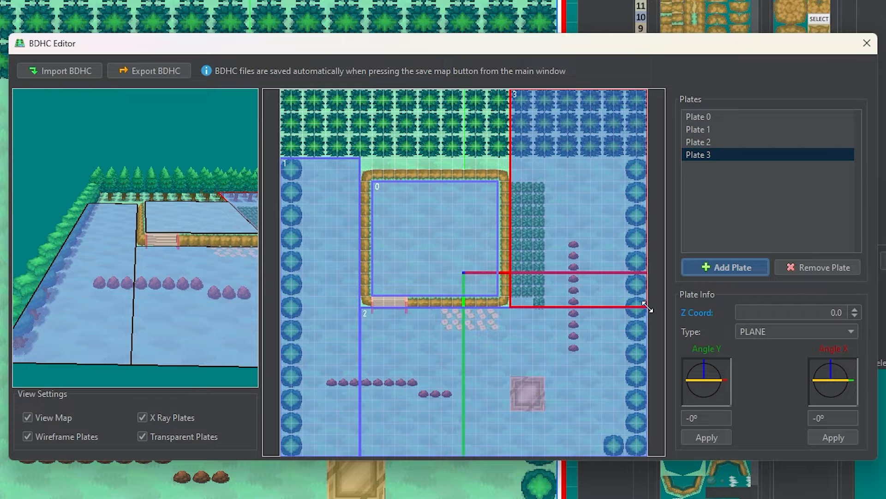
click(727, 267)
drag(467, 282, 360, 153)
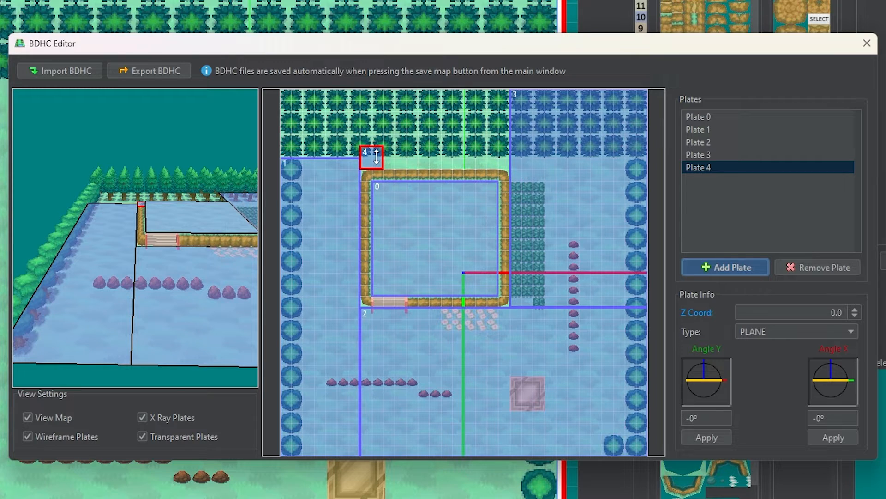
drag(376, 157, 509, 162)
drag(250, 297, 214, 291)
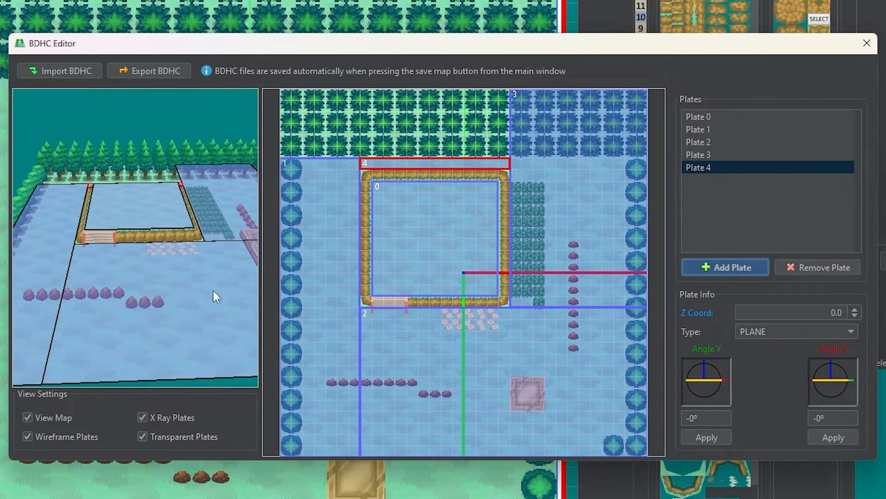
Add a plate and fit it exactly over the staircase on the plateau's southern edge.
scroll(97, 220, up, 5)
drag(97, 221, 237, 173)
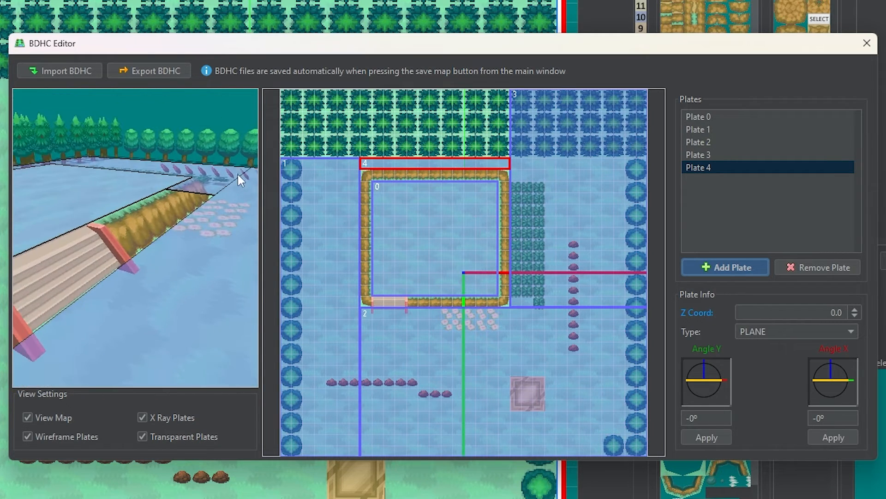
drag(121, 206, 135, 223)
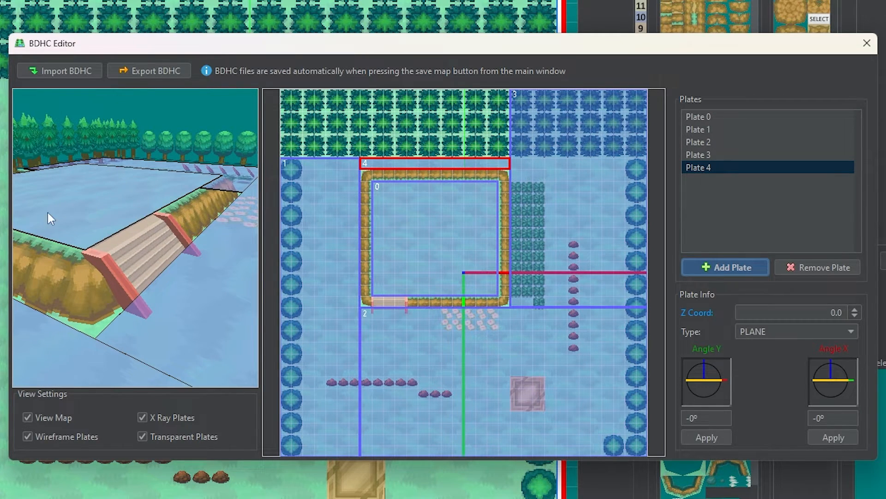
drag(196, 313, 351, 252)
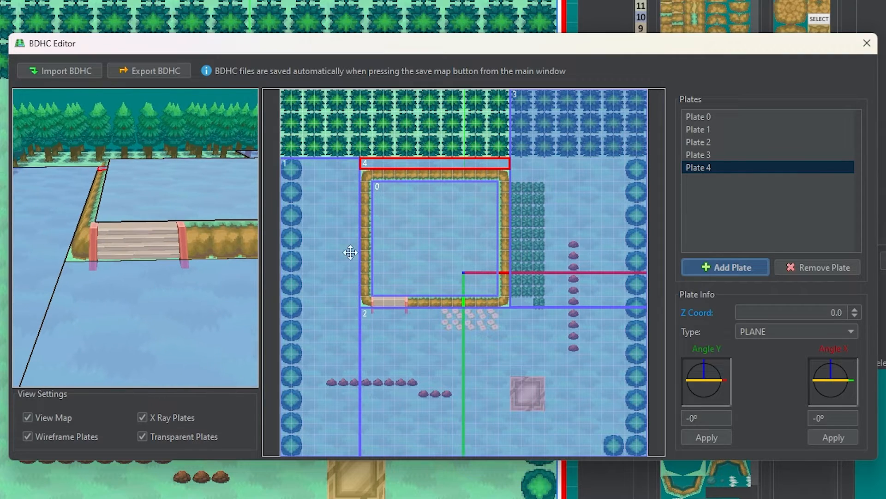
click(738, 269)
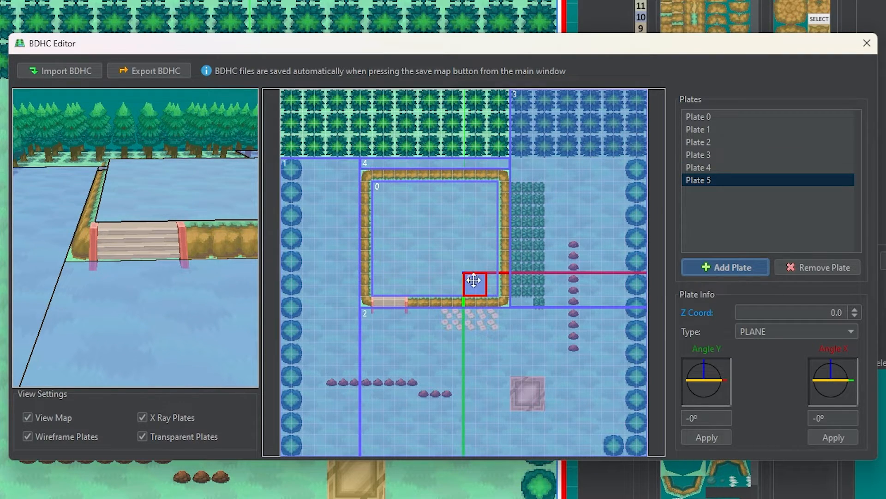
drag(472, 285, 405, 301)
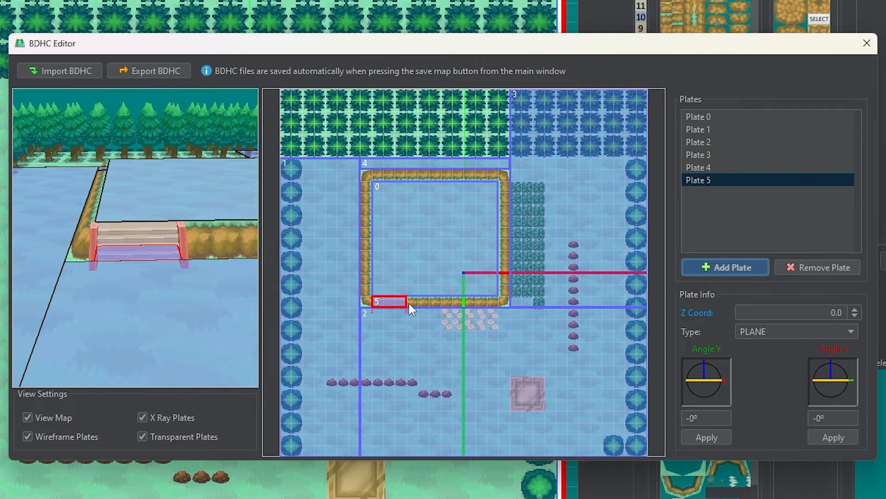
Set the staircase plate's type to STAIRS UP (-Y) and close the BDHC Editor.
click(801, 331)
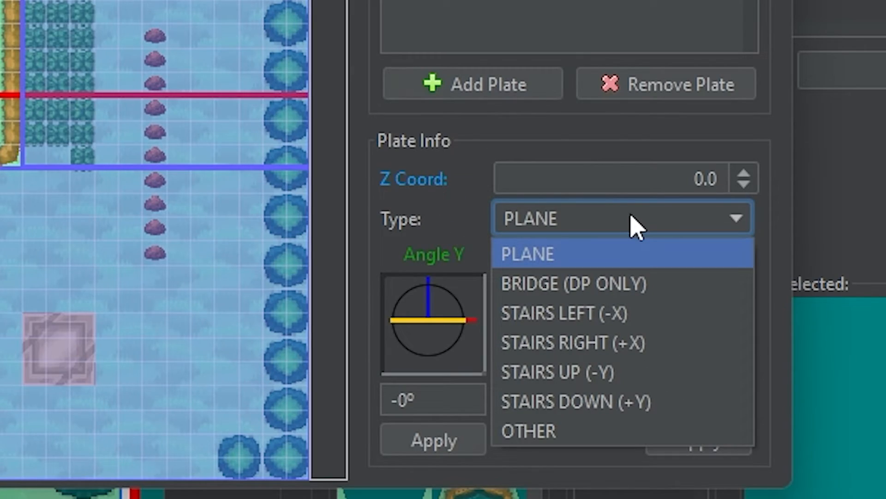
click(615, 375)
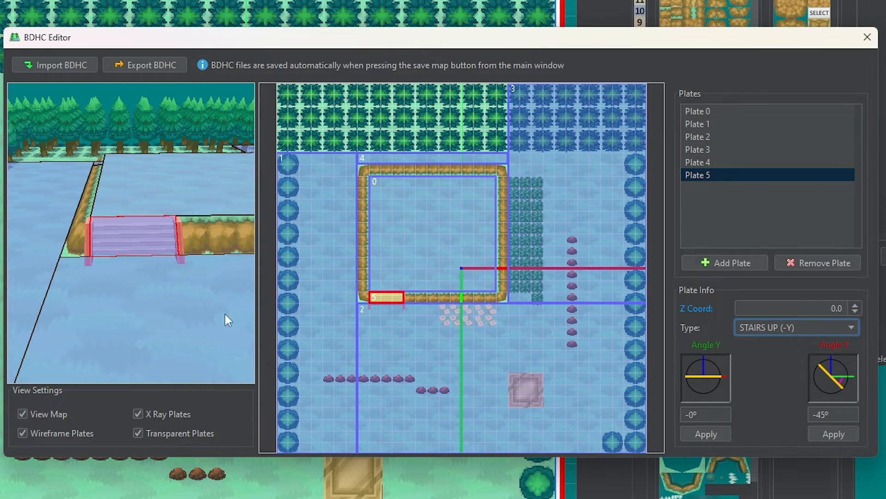
right_drag(225, 314, 100, 254)
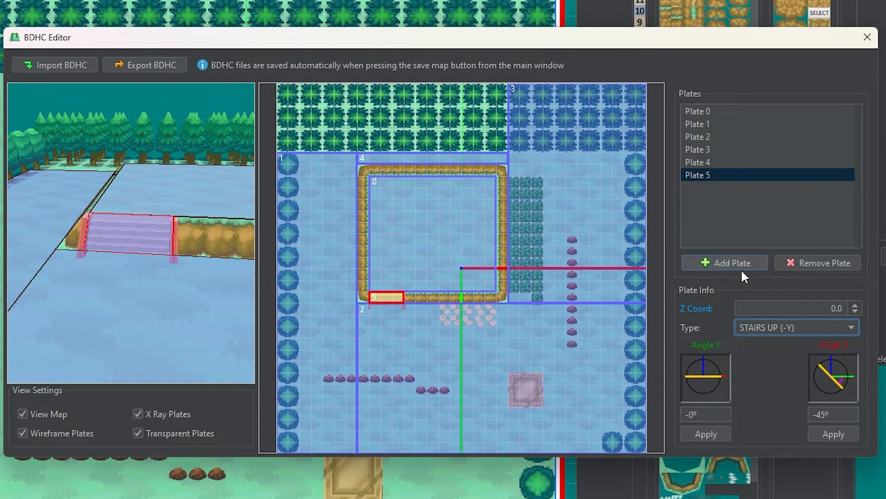
click(868, 37)
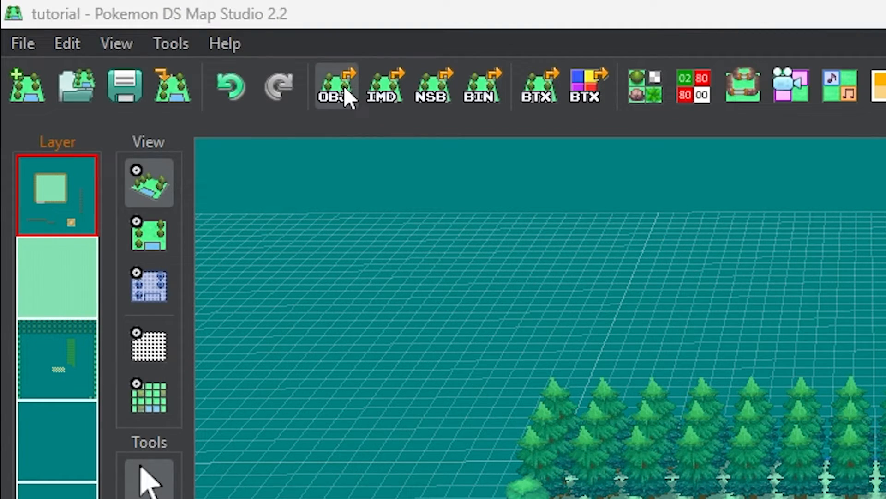
Export all maps separately as OBJ with vertex colors and tile upscaling 1, under the name tutorial.
click(336, 86)
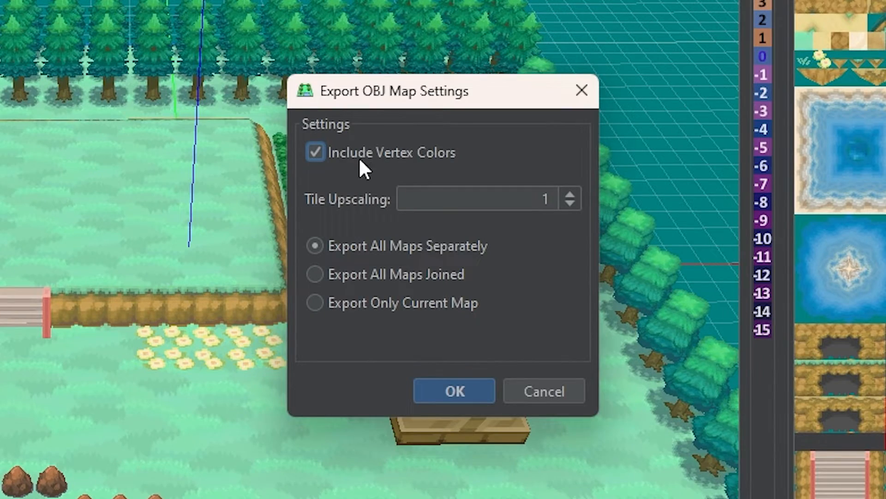
click(459, 392)
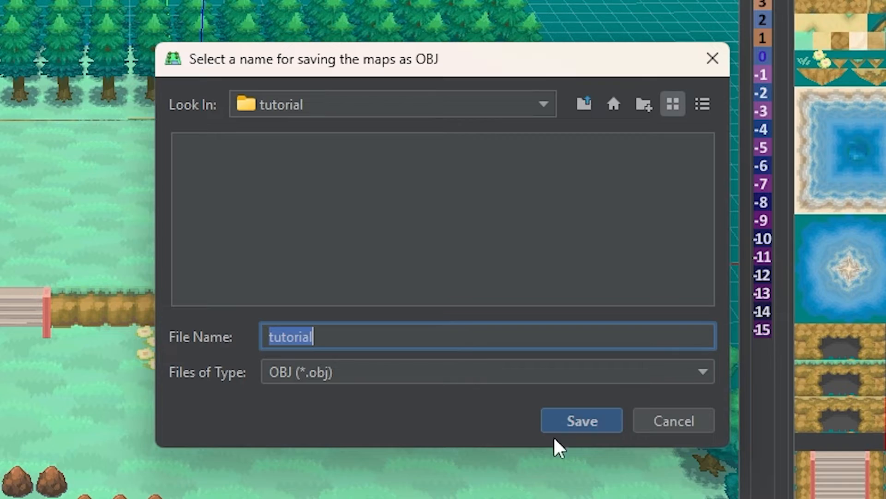
click(560, 422)
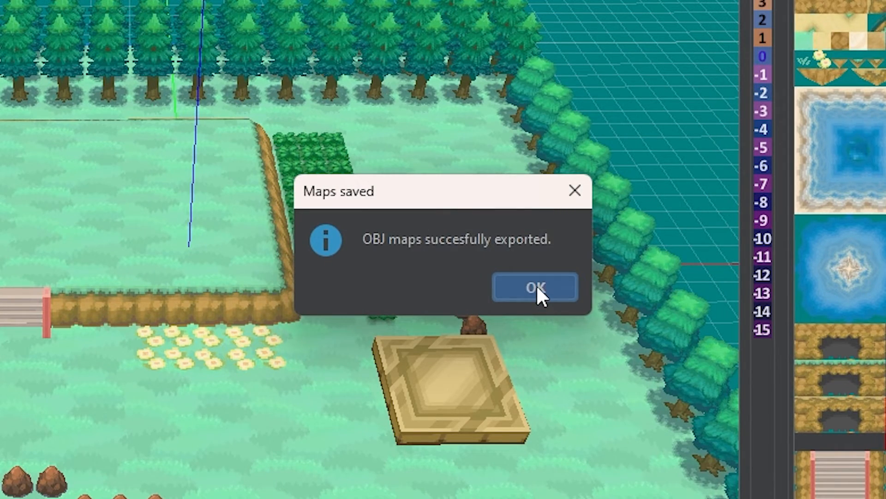
click(536, 288)
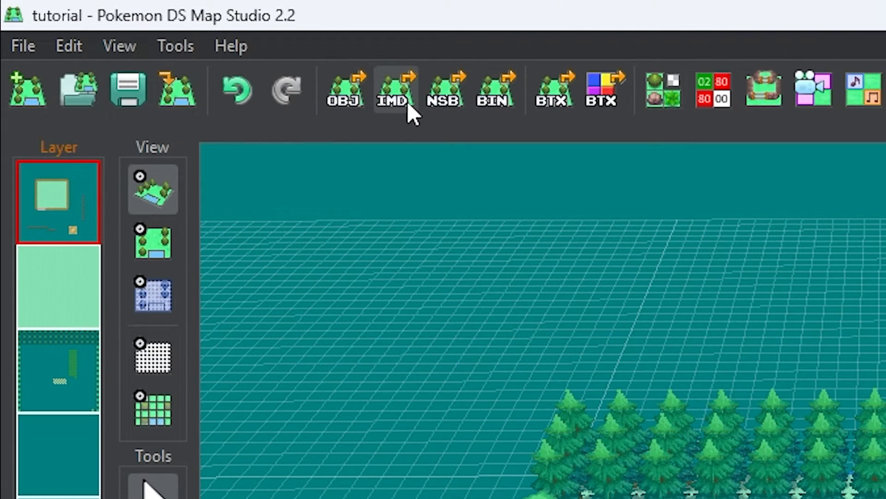
Convert tutorial_00_00.obj to IMD and tutorial_00_00.imd to NSBMD with NSBTX included, both into D:\tutorial.
click(403, 94)
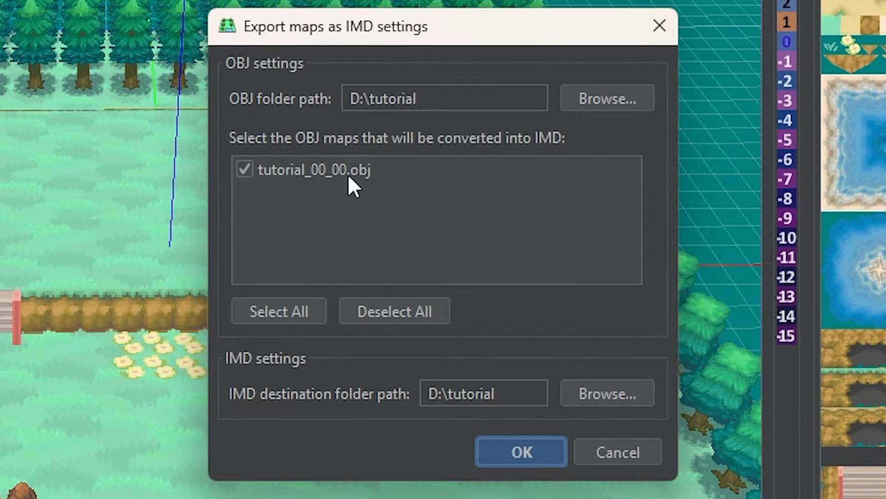
click(517, 446)
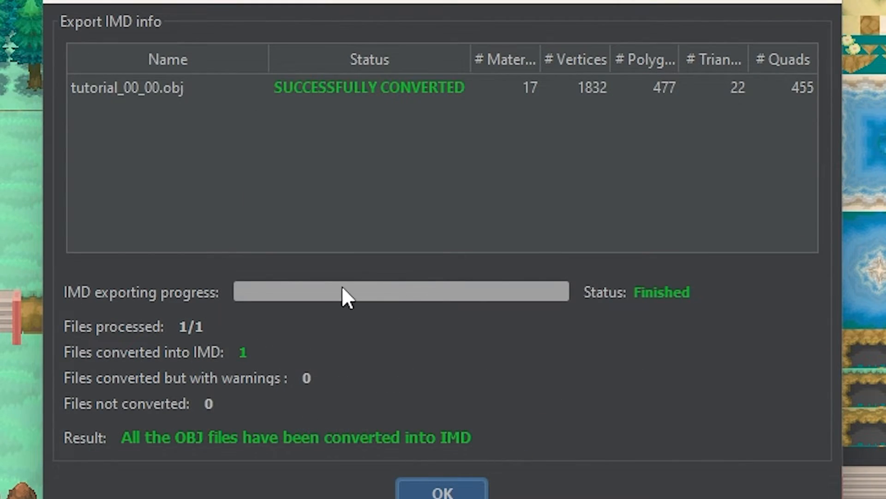
click(454, 492)
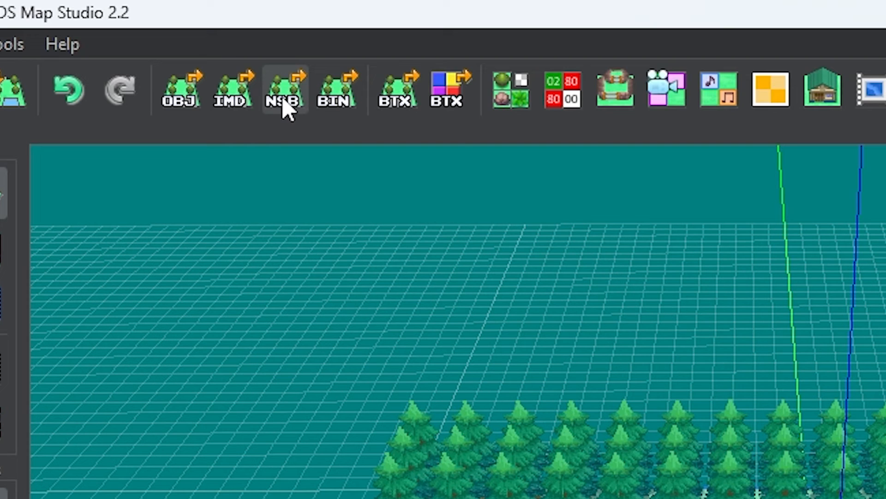
click(277, 90)
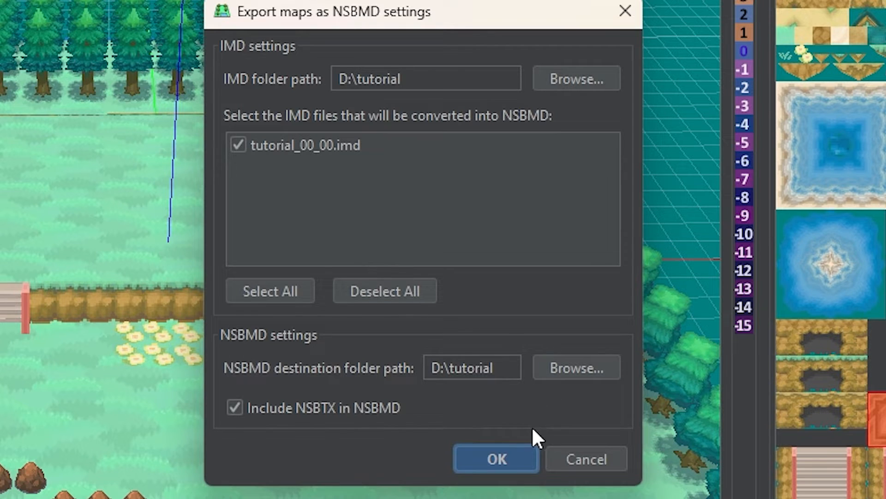
click(517, 459)
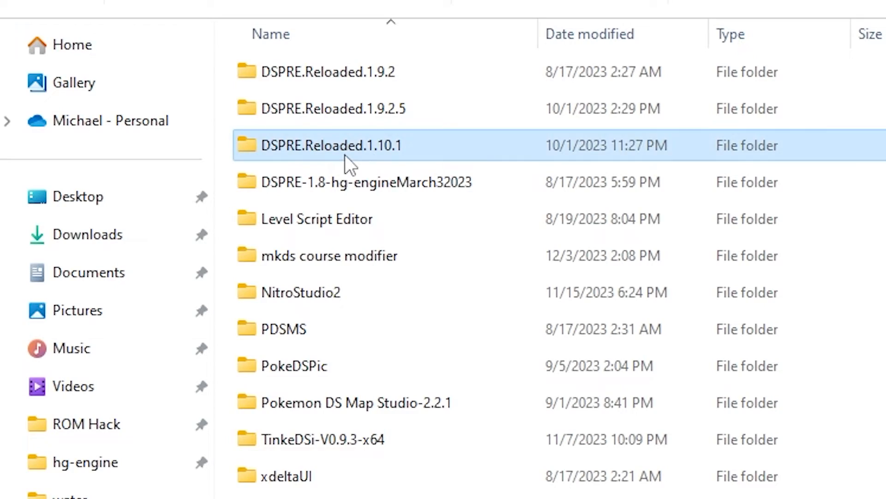
Launch DSPRE Reloaded 1.10.1 and open the hgfresh ROM, loading its existing extracted data.
double_click(344, 154)
double_click(335, 113)
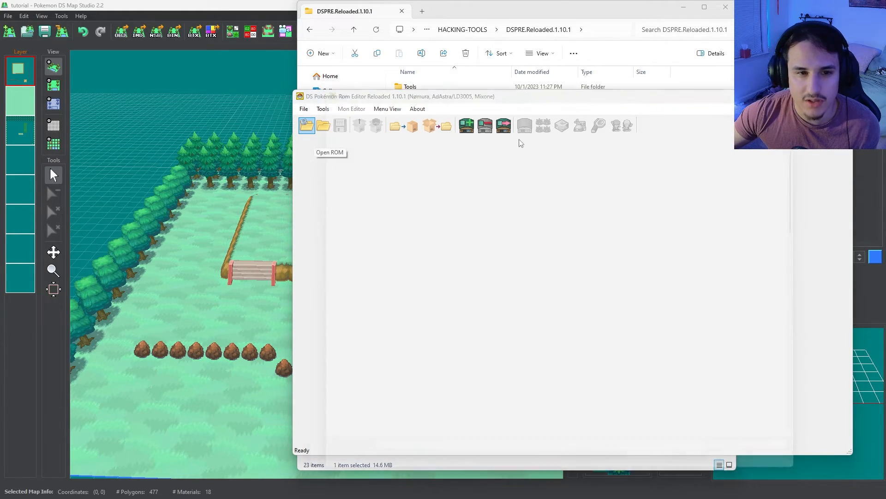
click(307, 125)
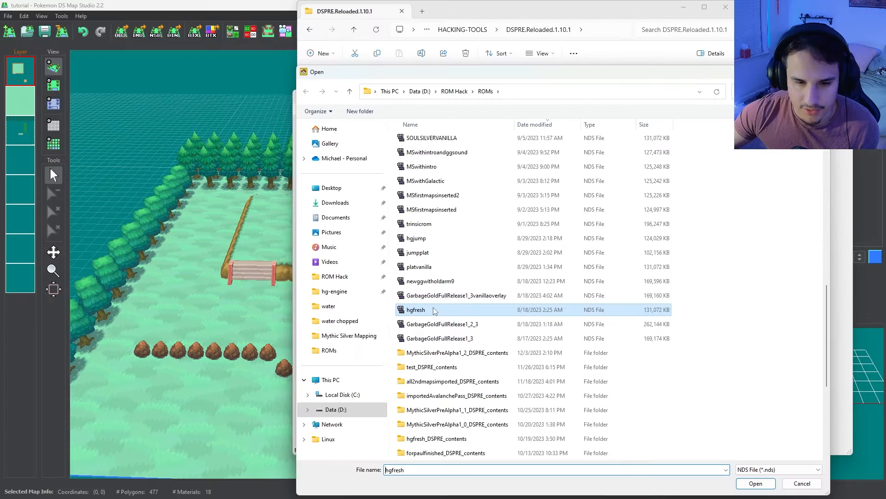
double_click(361, 312)
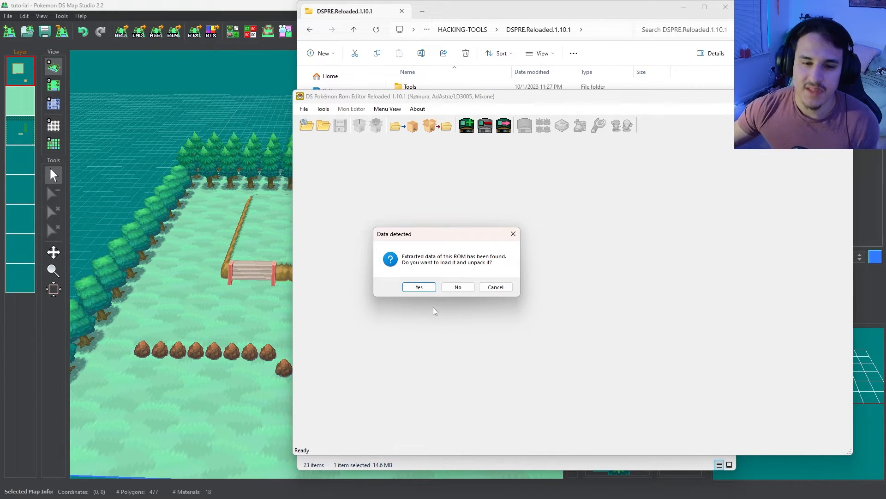
click(427, 290)
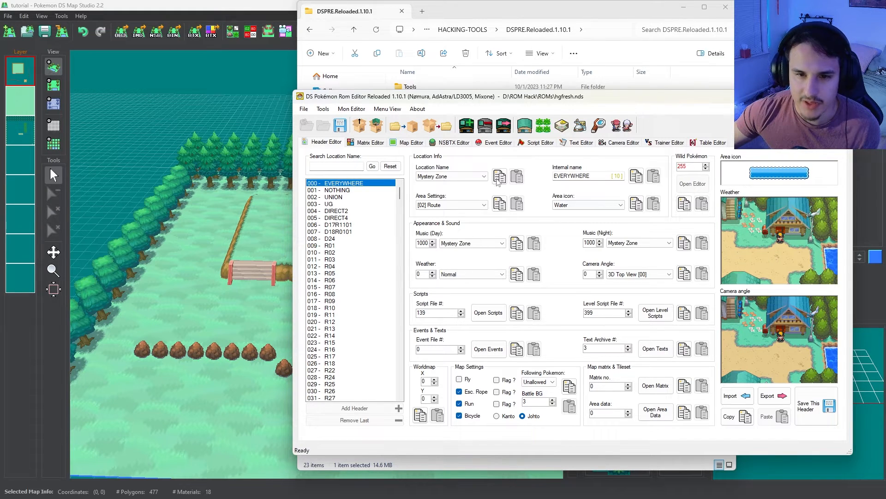
Open the header assigned to column 20, row 12 in the map headers of Matrix 0.
click(370, 142)
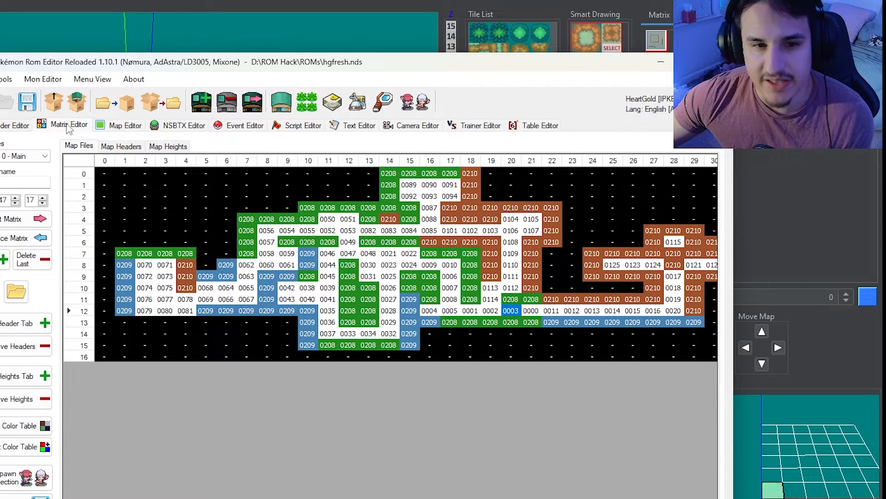
click(123, 146)
click(88, 147)
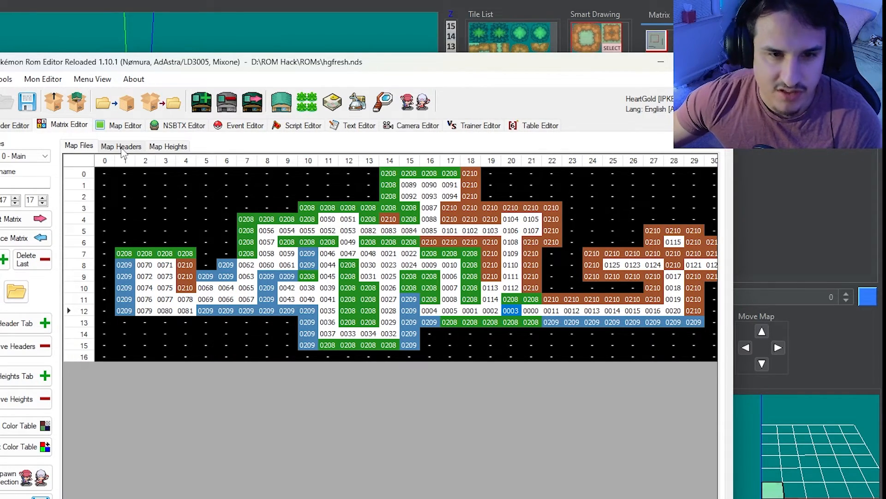
click(123, 147)
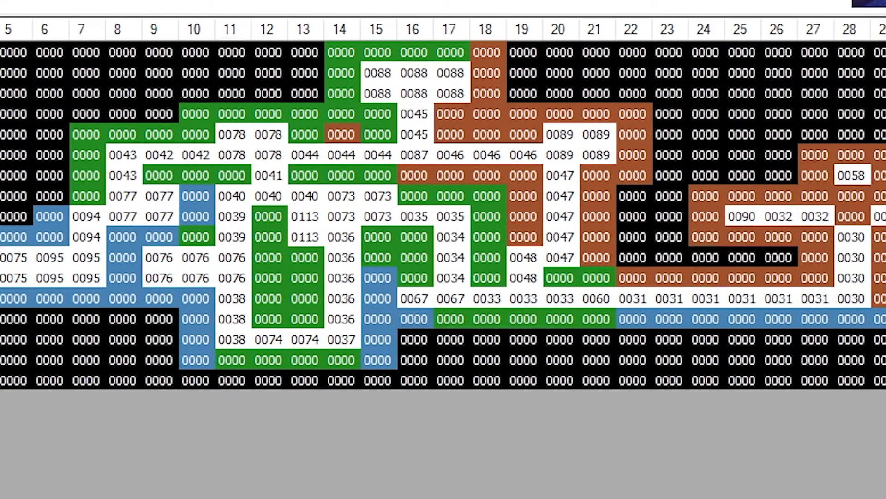
double_click(558, 298)
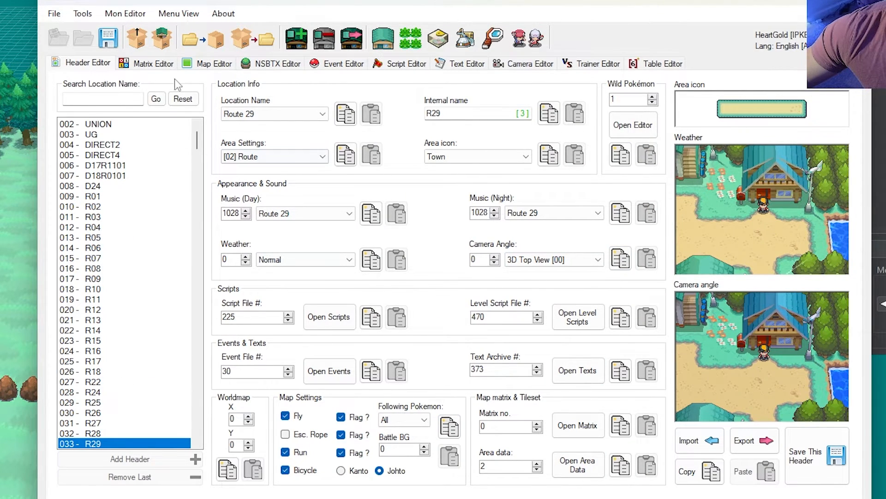
Open map file 0003 at column 20, row 12 of Matrix 0 in the Map Editor.
click(153, 63)
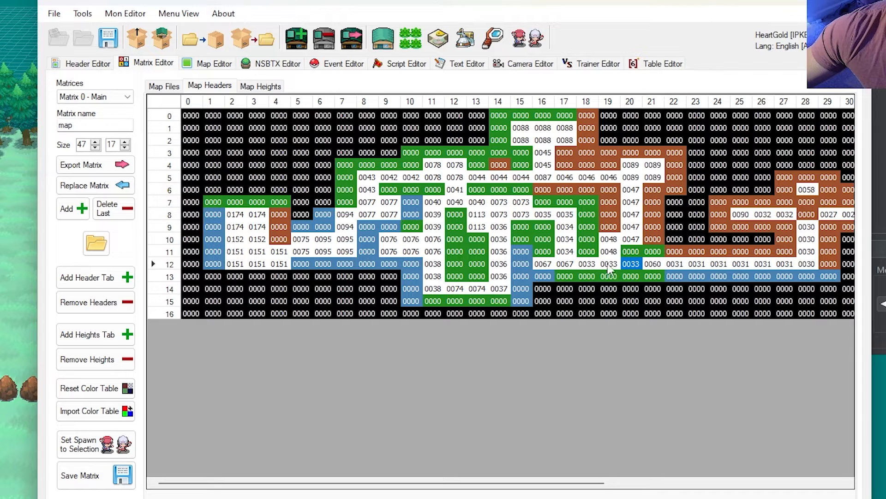
click(161, 87)
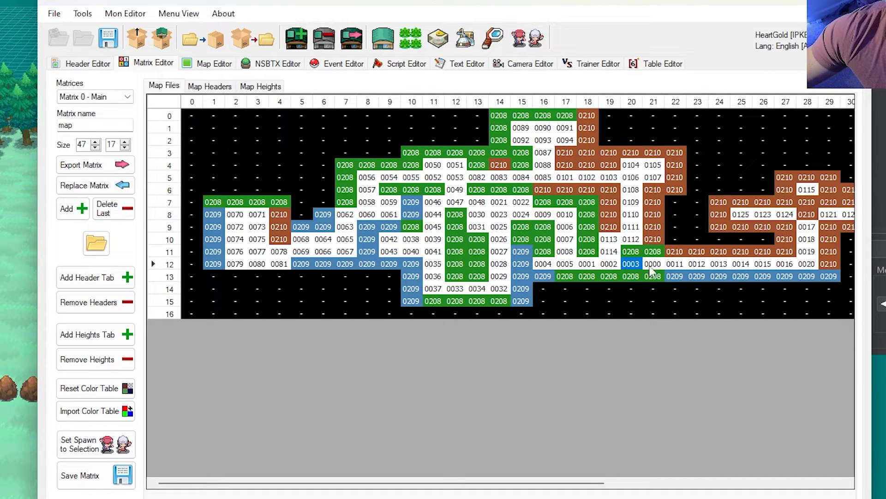
double_click(631, 264)
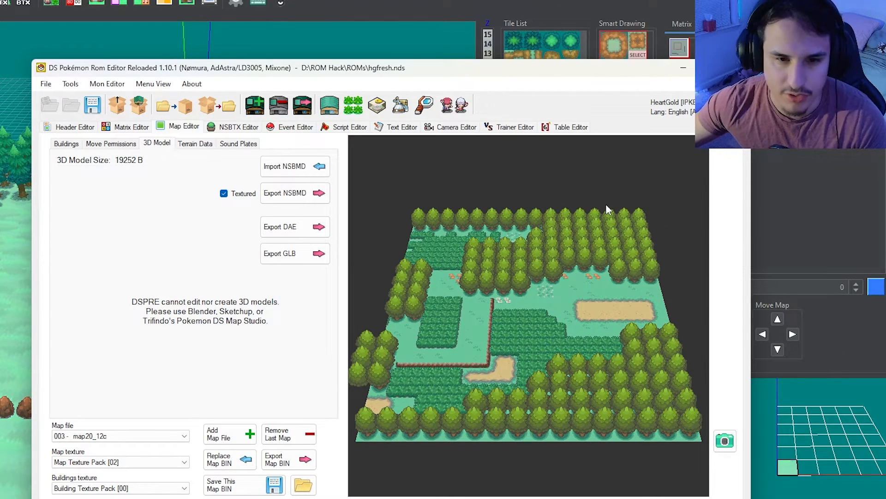
Import the movement permissions from D:\tutorial\tutorial_00_00.per into map file 003.
click(110, 143)
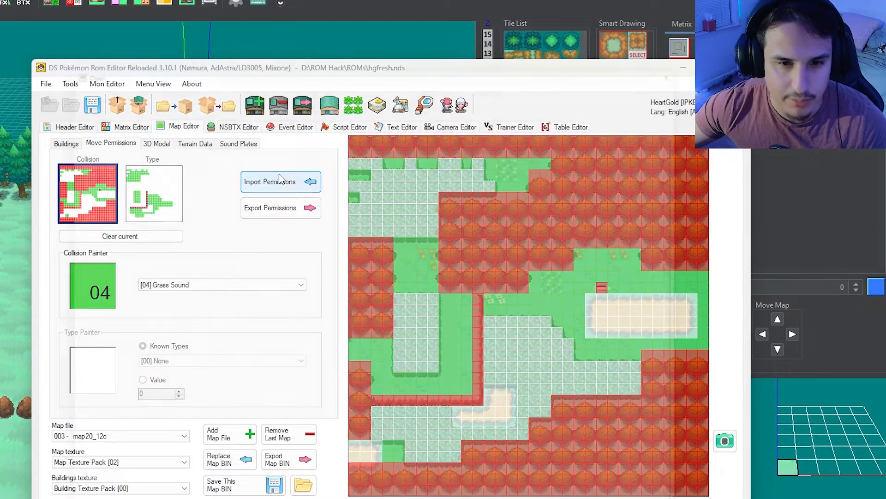
click(279, 176)
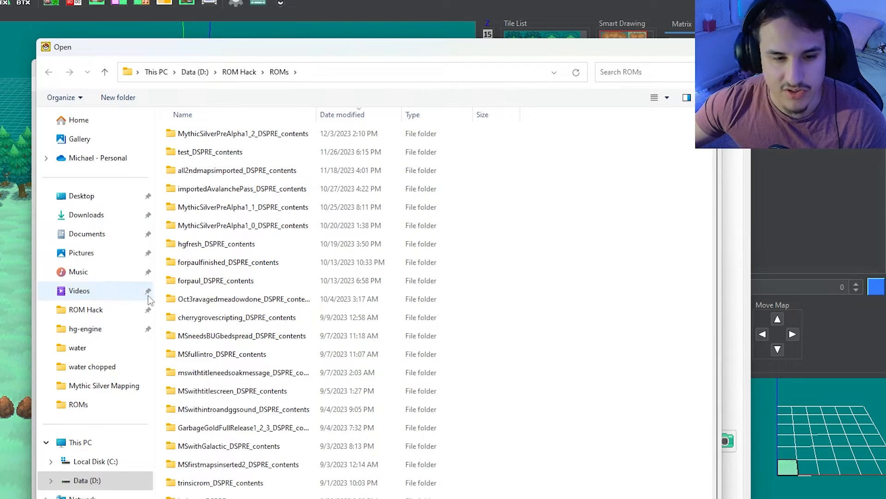
click(107, 479)
click(202, 338)
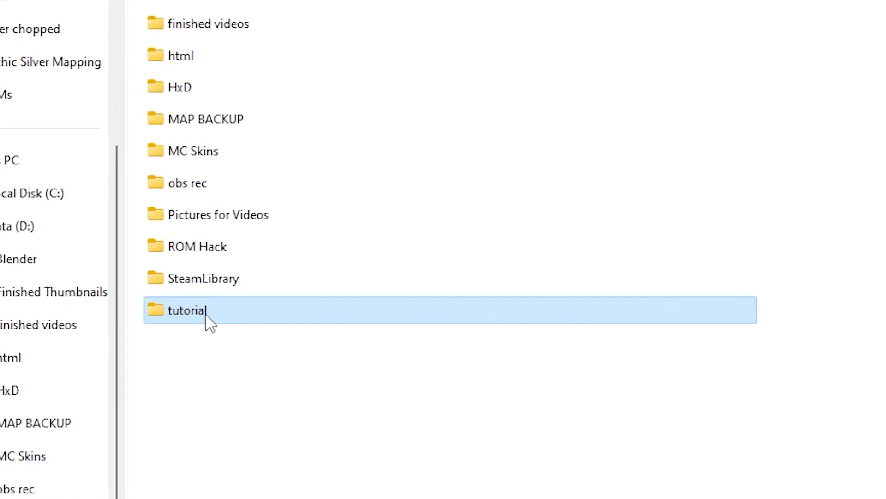
double_click(208, 318)
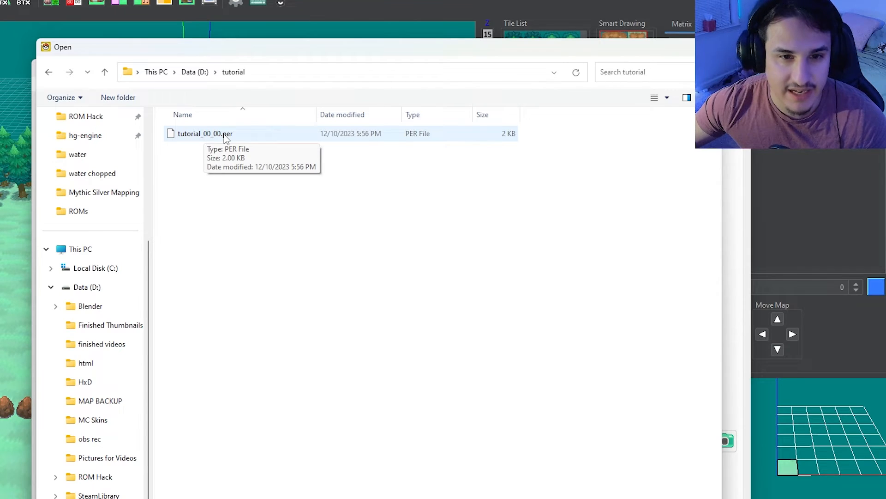
double_click(223, 136)
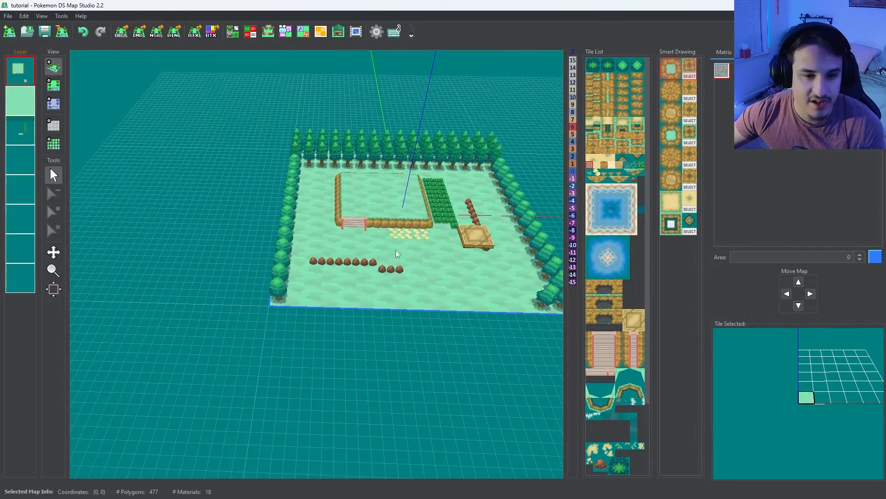
drag(395, 250, 406, 271)
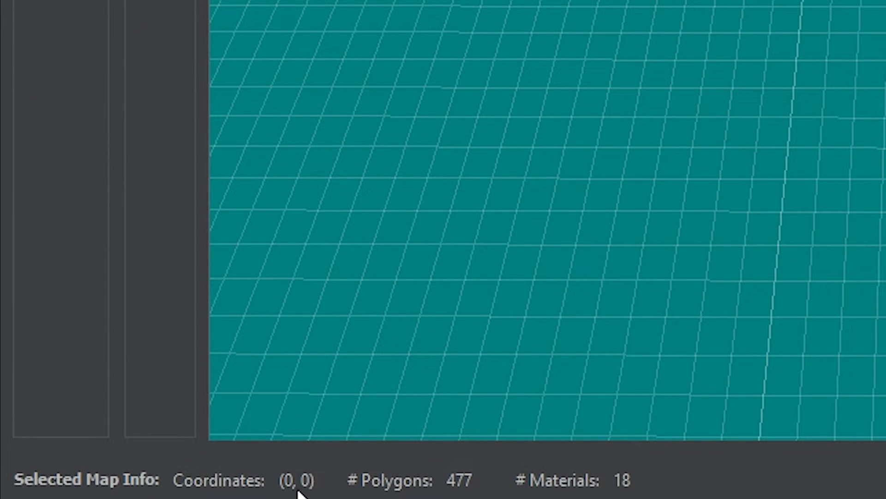
Paint a small freehand patch of grass tiles in the empty map at coordinates (-1, 0) beside the finished map.
click(53, 85)
click(183, 156)
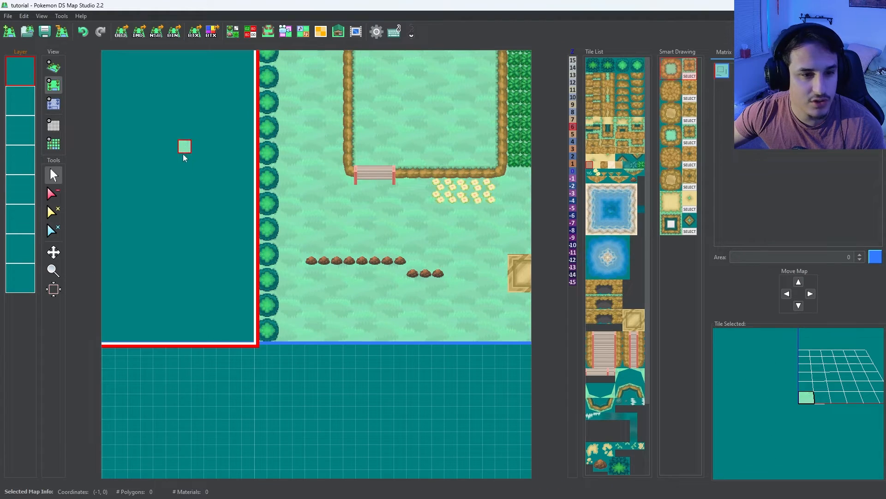
mouse_move(183, 154)
mouse_down()
mouse_move(208, 166)
mouse_move(160, 190)
mouse_up()
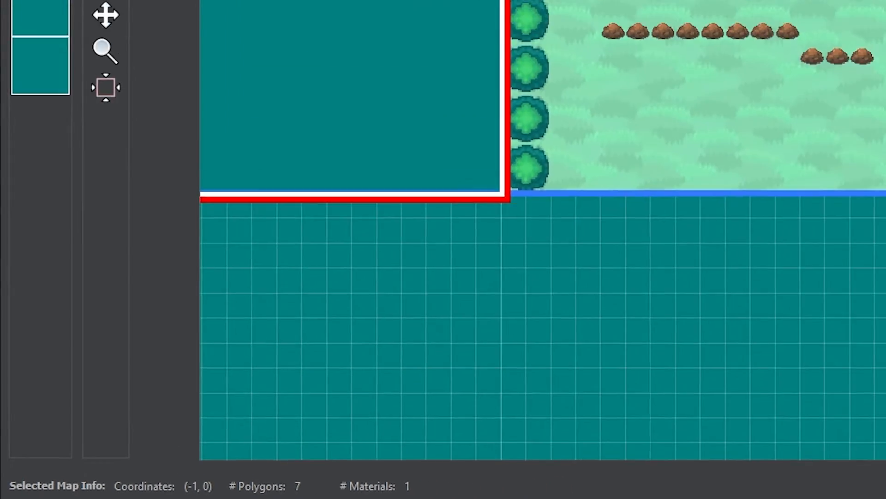
click(54, 67)
scroll(280, 232, down, 4)
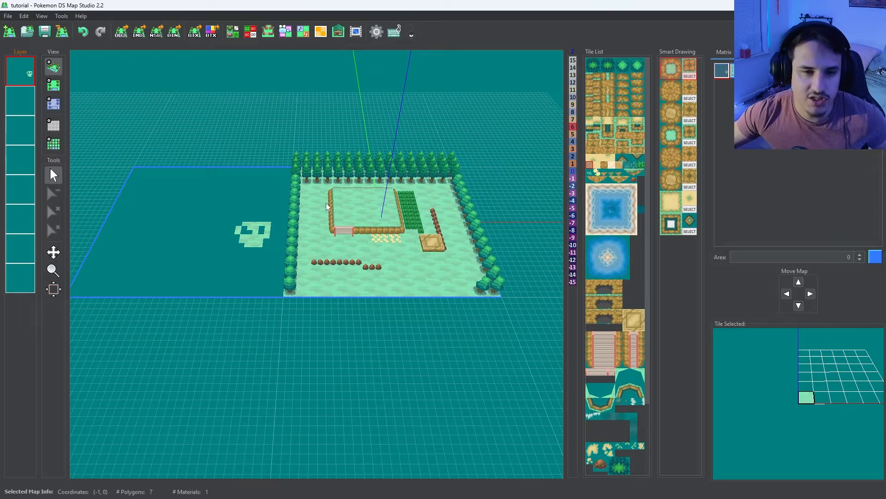
scroll(327, 206, up, 5)
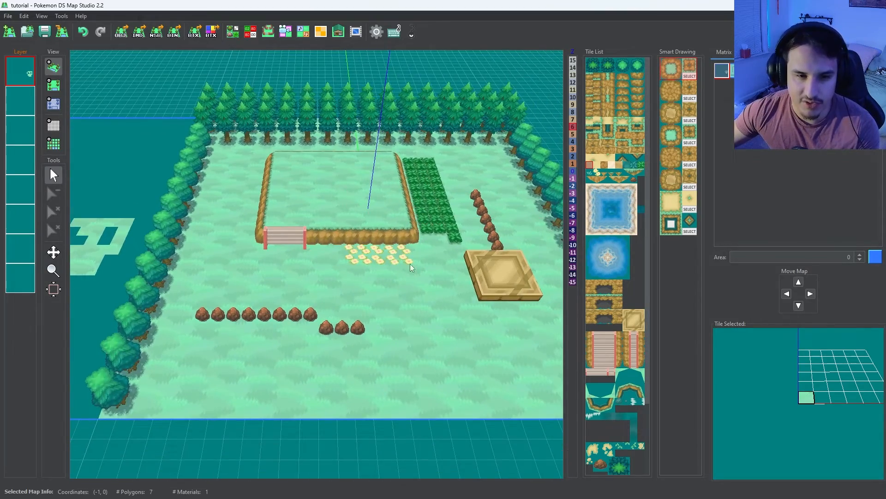
Switch to DSPRE and load tutorial_00_00.per as the movement permissions of map file 003.
key(alt+Tab)
click(356, 140)
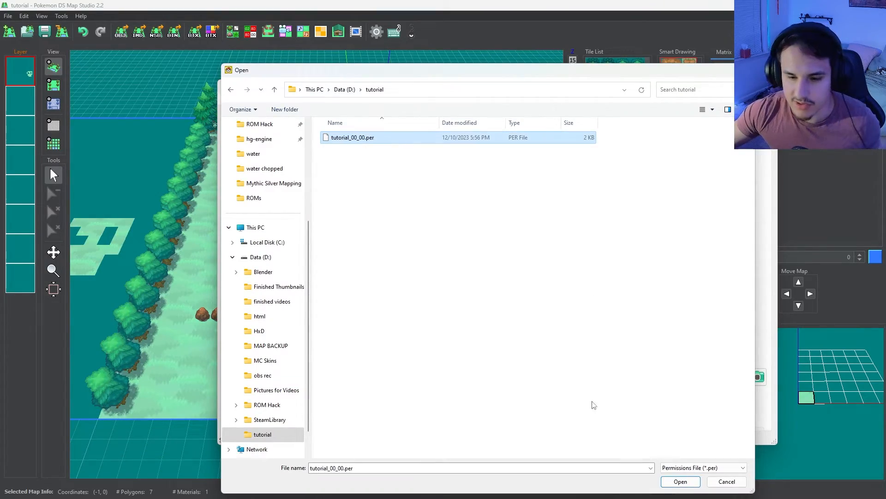
click(680, 481)
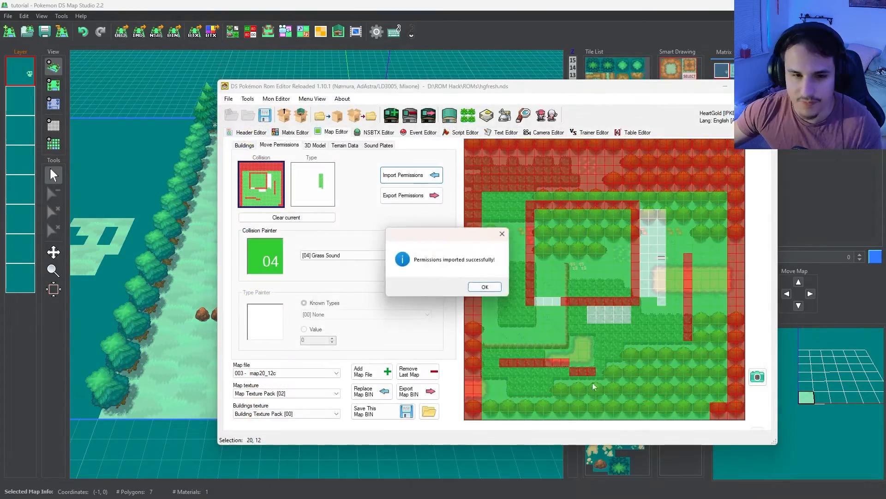
click(496, 287)
Import tutorial_00_00.nsbmd from D:\tutorial as the 3D model of map file 003.
click(315, 145)
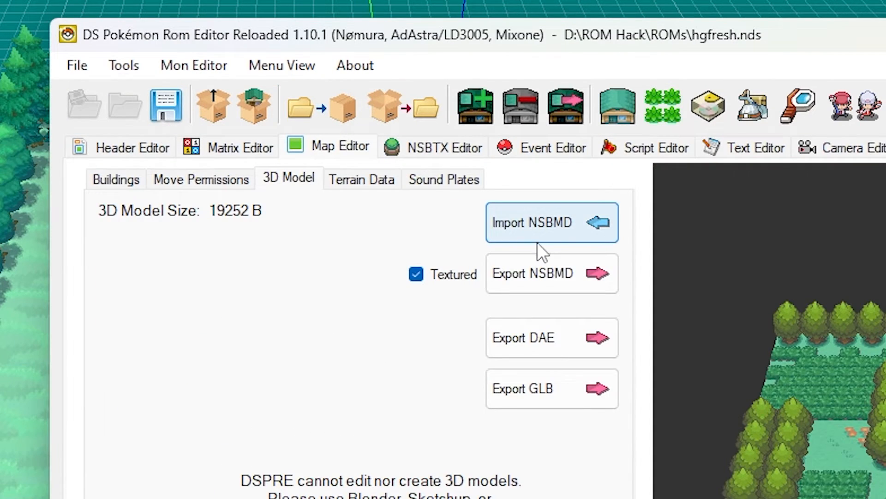
click(550, 223)
click(394, 95)
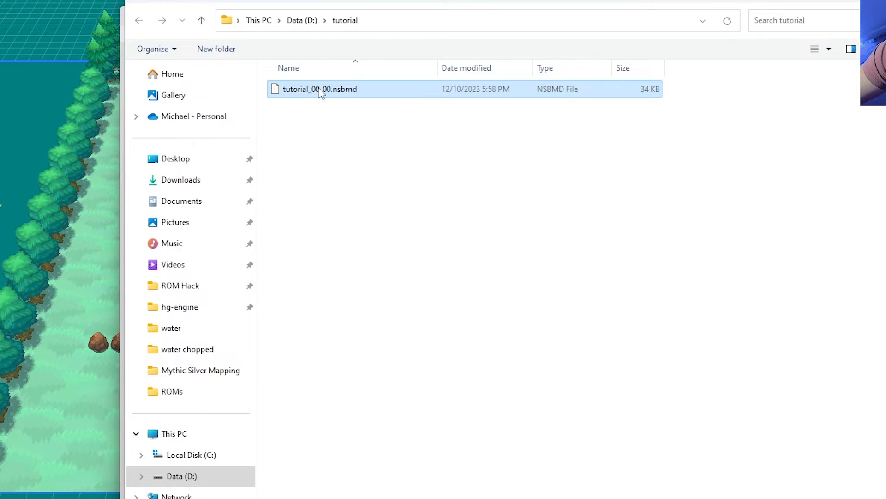
double_click(372, 88)
click(492, 303)
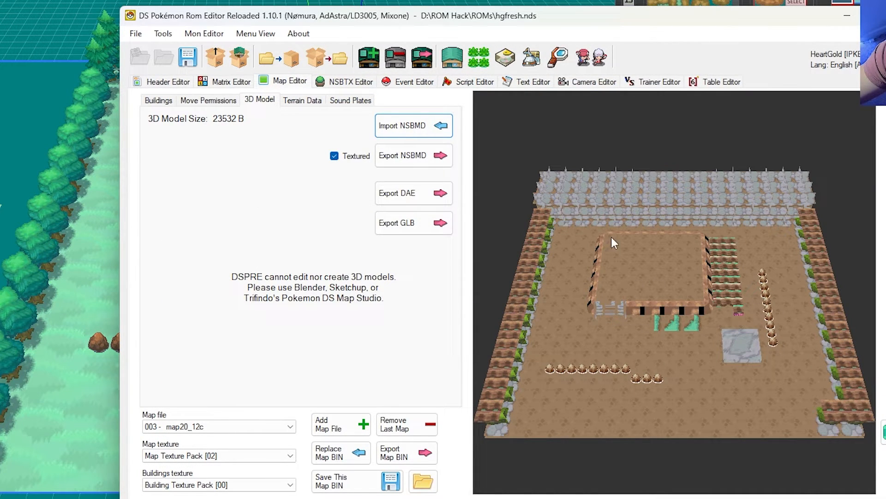
Import tutorial_00_00.bdhc as the terrain data of map file 003 and save the map BIN.
click(301, 101)
click(406, 126)
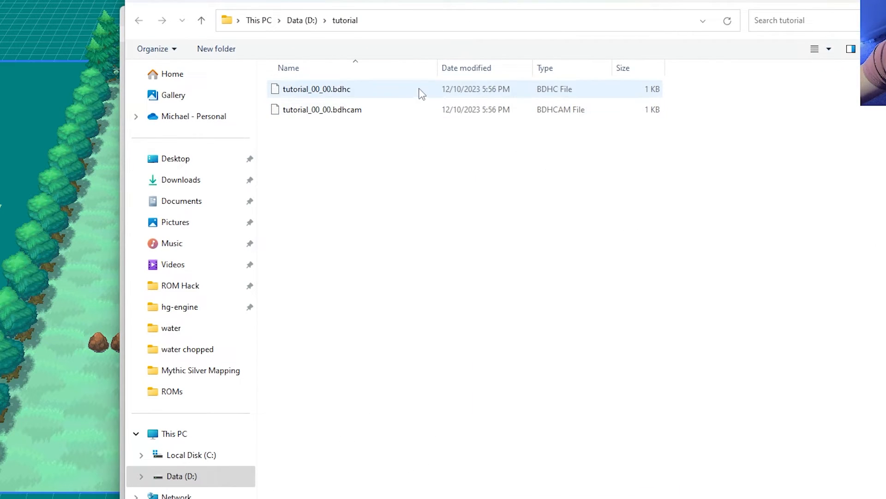
click(356, 90)
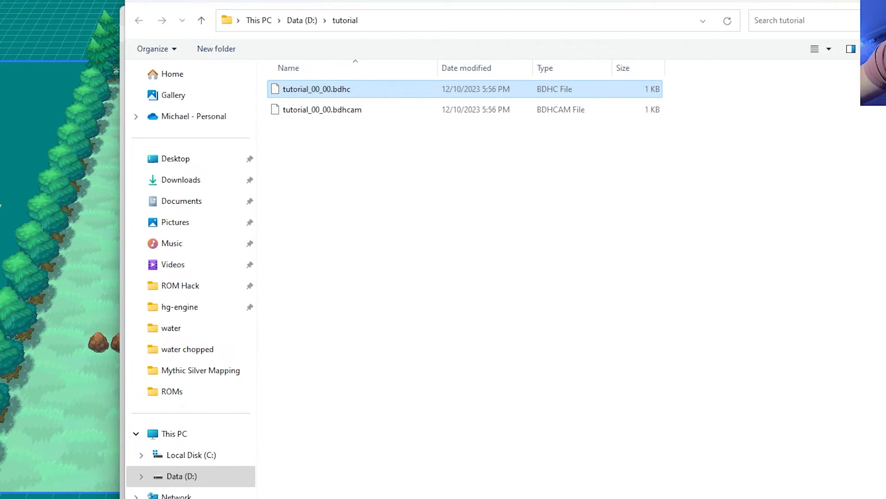
key(Return)
click(513, 301)
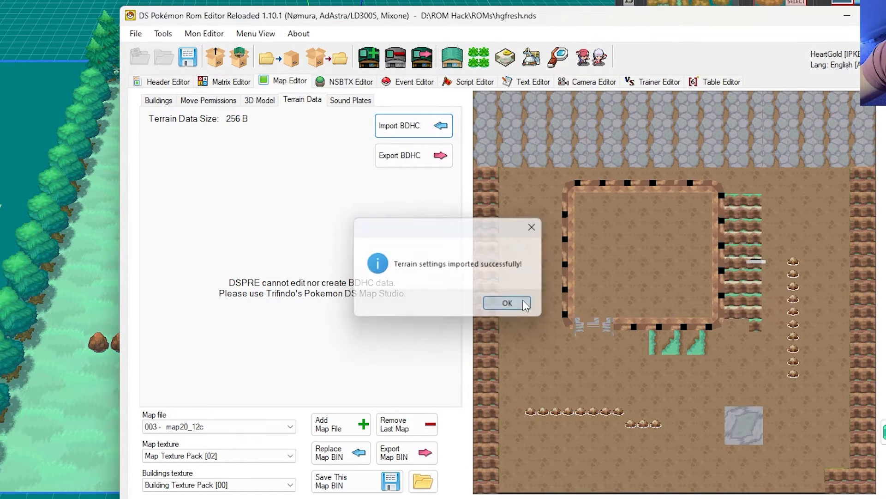
click(362, 487)
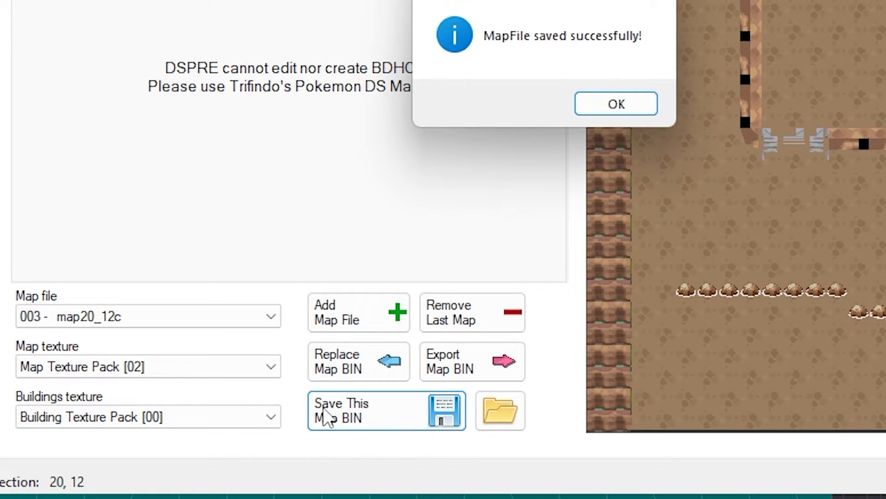
click(612, 105)
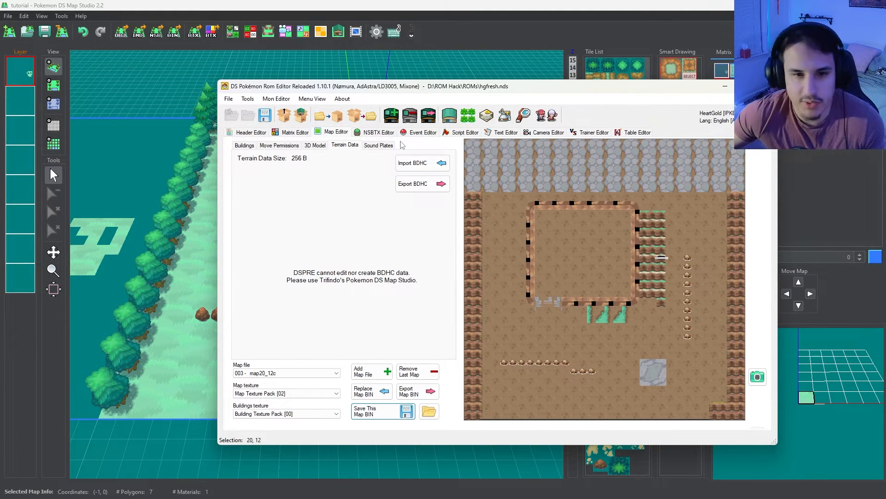
Inspect how the imported 3D model of map file 003 is textured in the Map Editor preview.
click(297, 133)
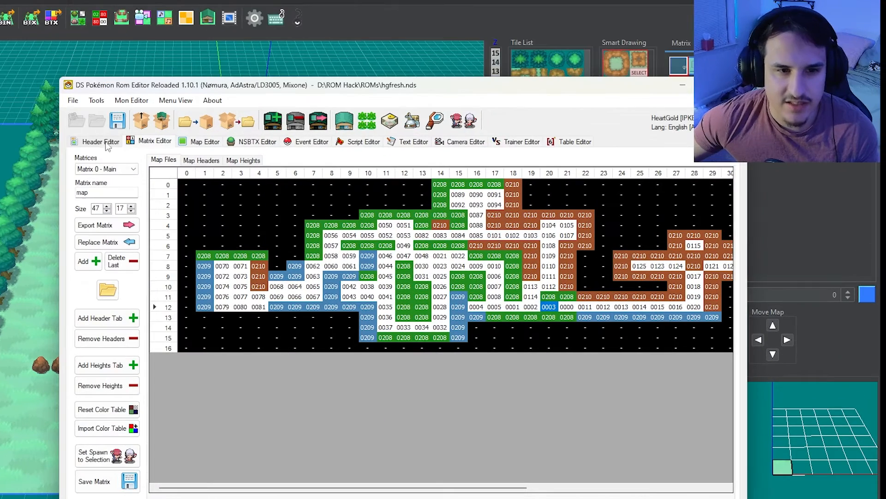
click(336, 132)
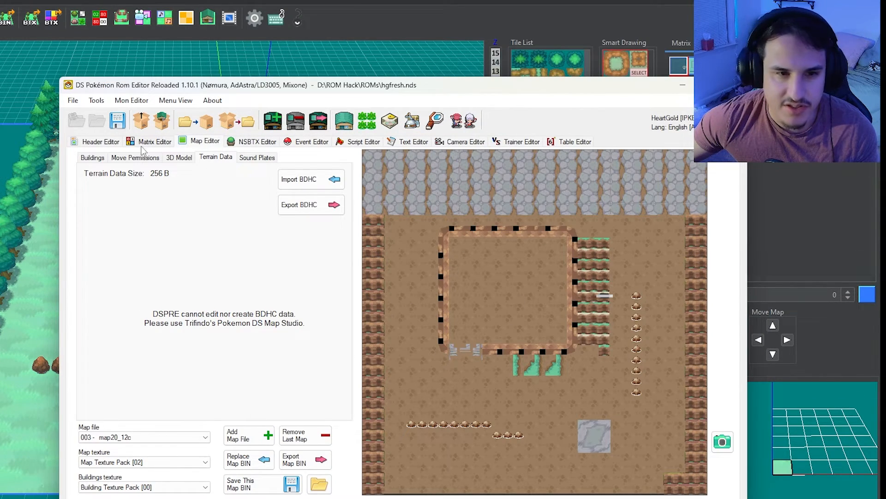
click(186, 157)
scroll(566, 378, up, 2)
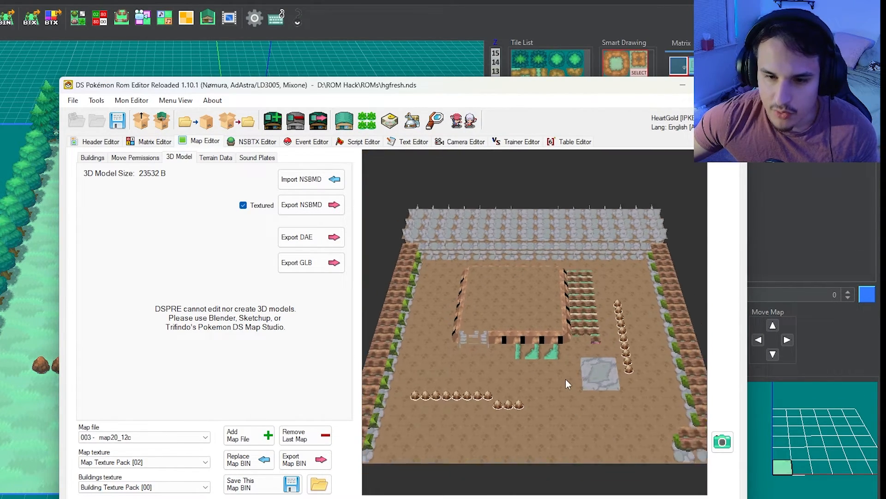
scroll(567, 377, down, 7)
scroll(569, 370, up, 6)
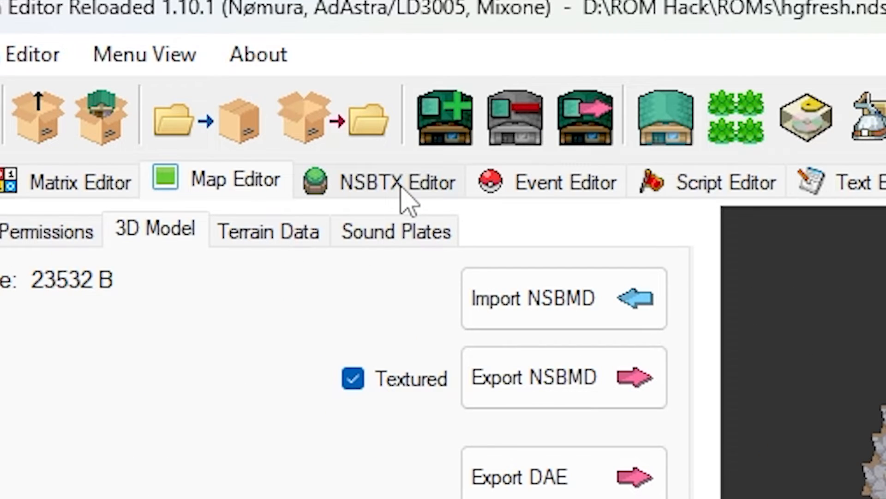
Browse the area data files in the NSBTX Editor and check the area data number assigned in the Route 29 header.
click(406, 202)
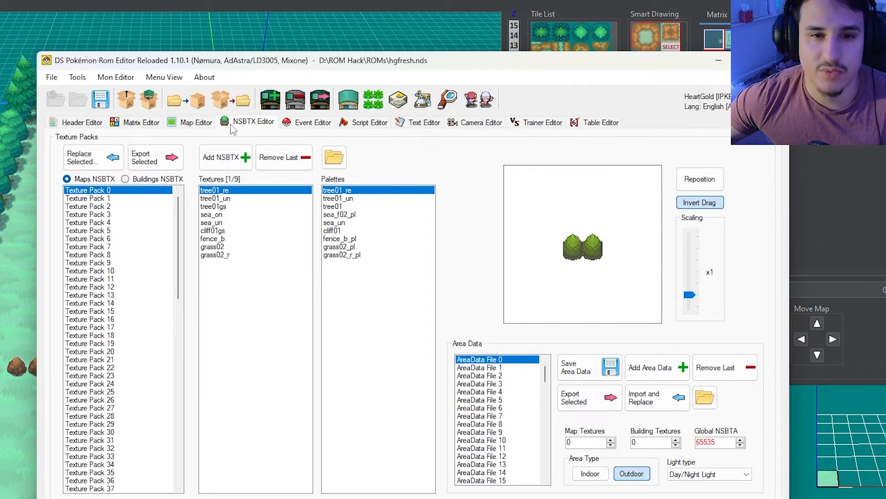
drag(544, 375, 531, 481)
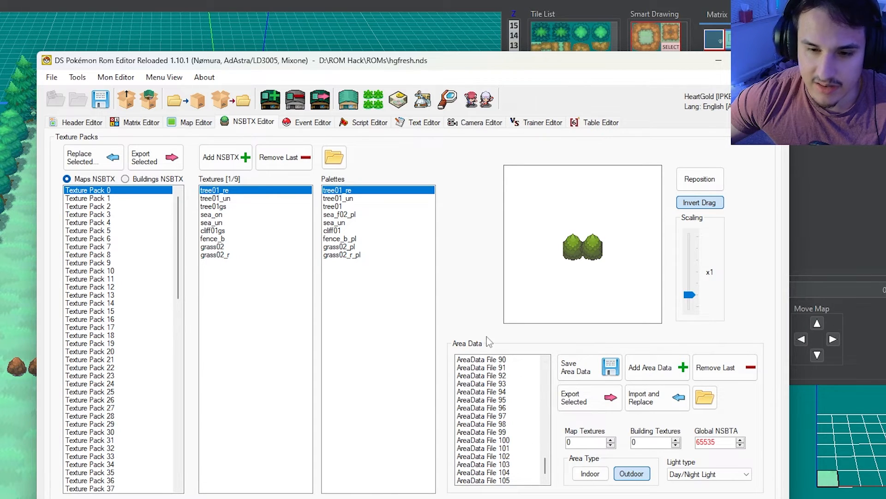
click(81, 123)
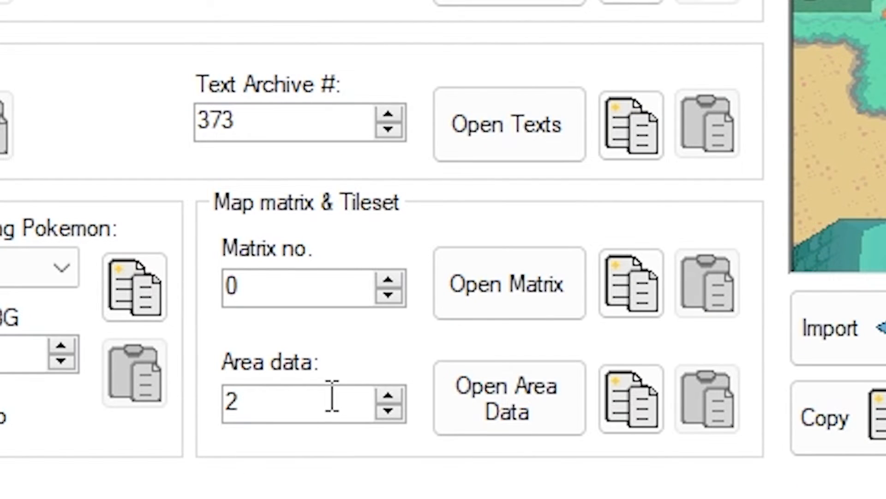
double_click(333, 396)
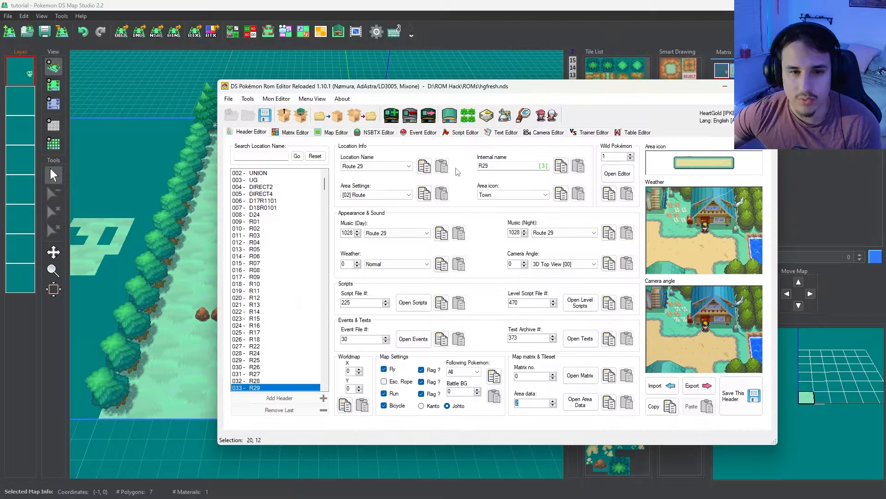
Open AreaData File 2 in the NSBTX Editor and examine its map textures, building textures and Global NSBTA settings.
click(377, 132)
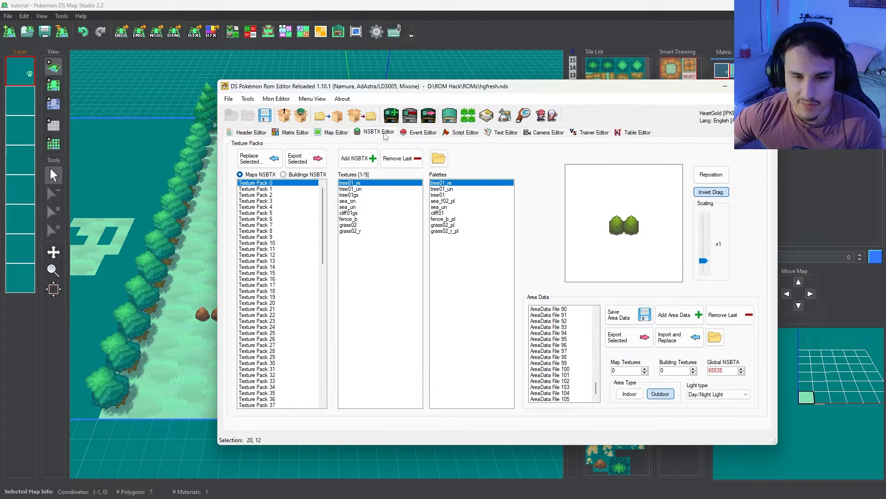
drag(596, 386, 596, 316)
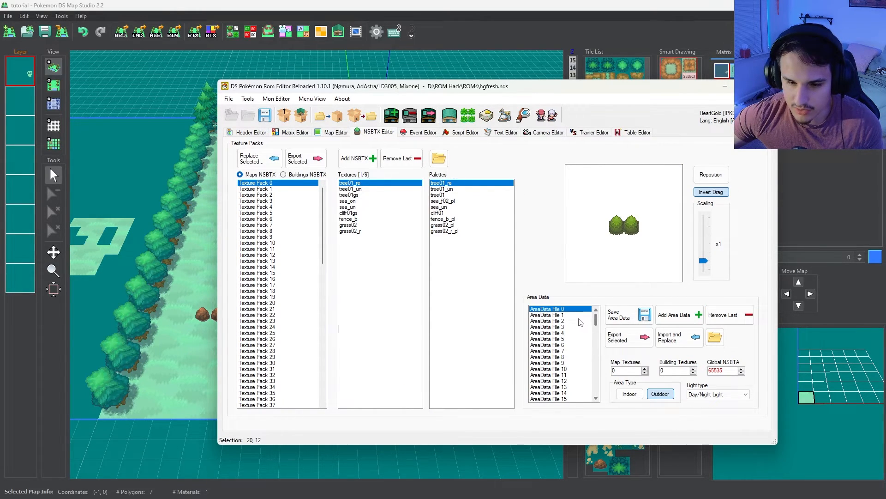
click(561, 320)
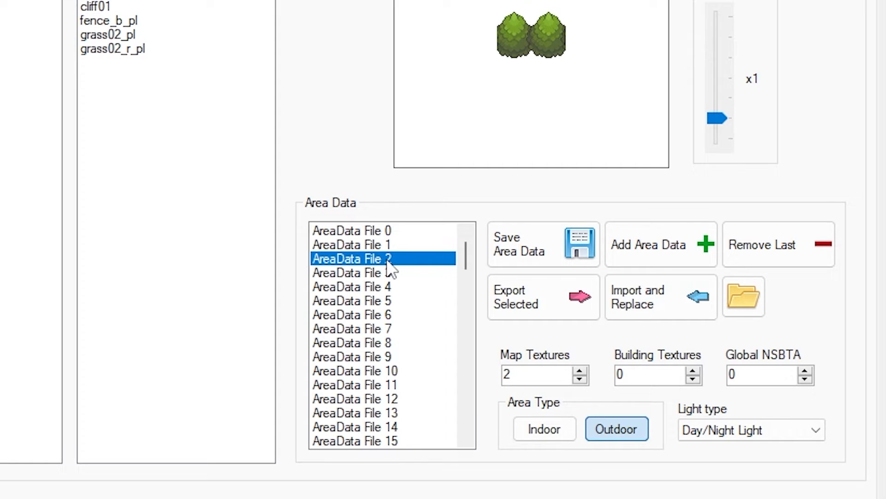
double_click(540, 375)
key(Tab)
double_click(763, 378)
key(Tab)
key(Tab)
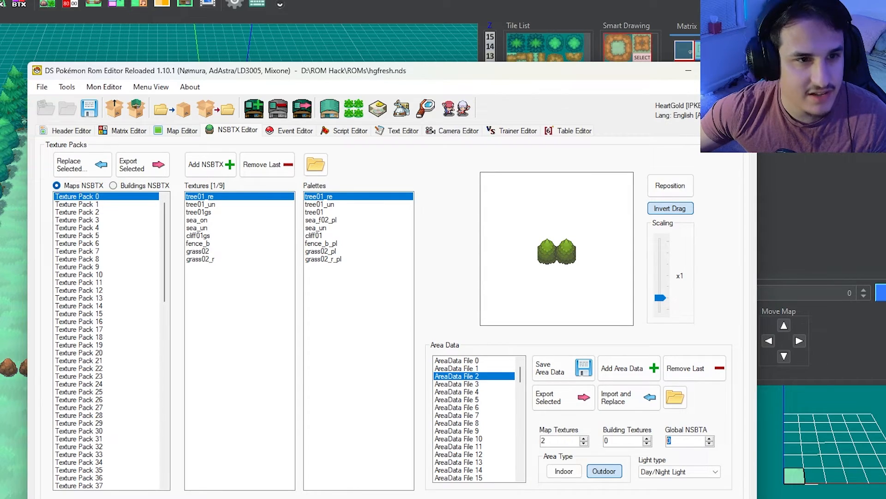
Switch to Pokemon DS Map Studio, paint an arc of grass across the neighbouring maps and assign area 1 to the map at (1, 0).
key(alt+Tab)
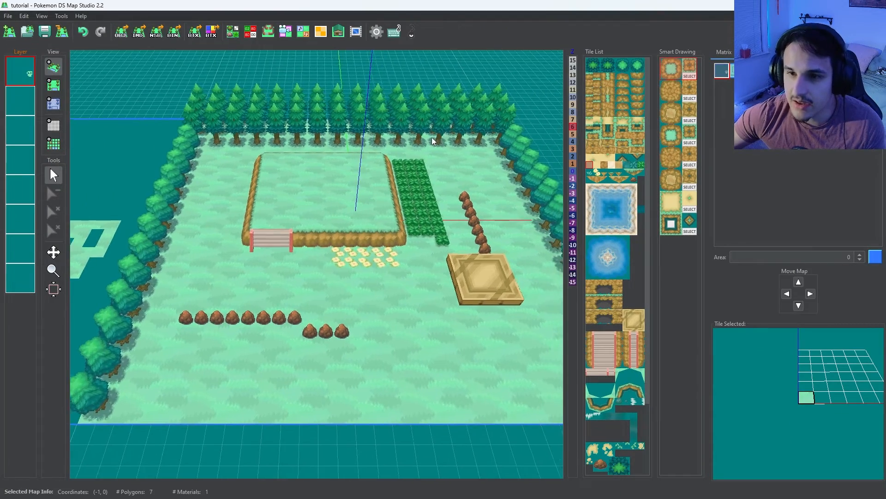
click(49, 167)
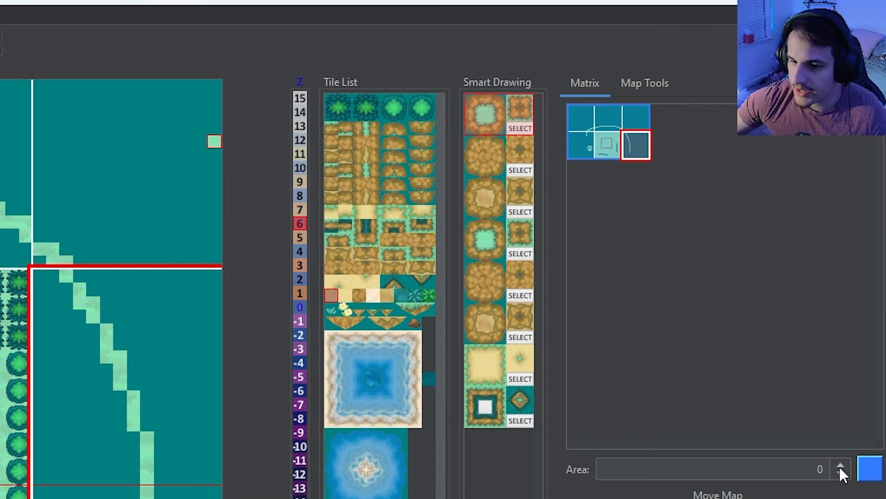
click(840, 465)
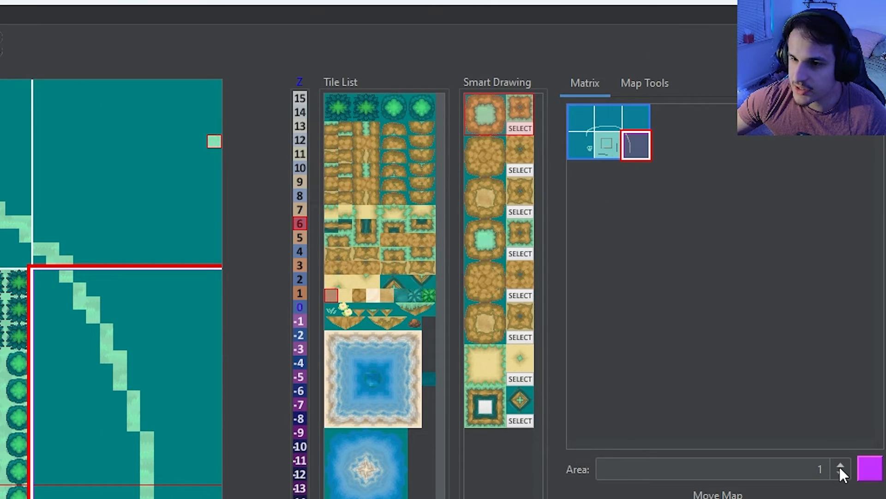
click(580, 118)
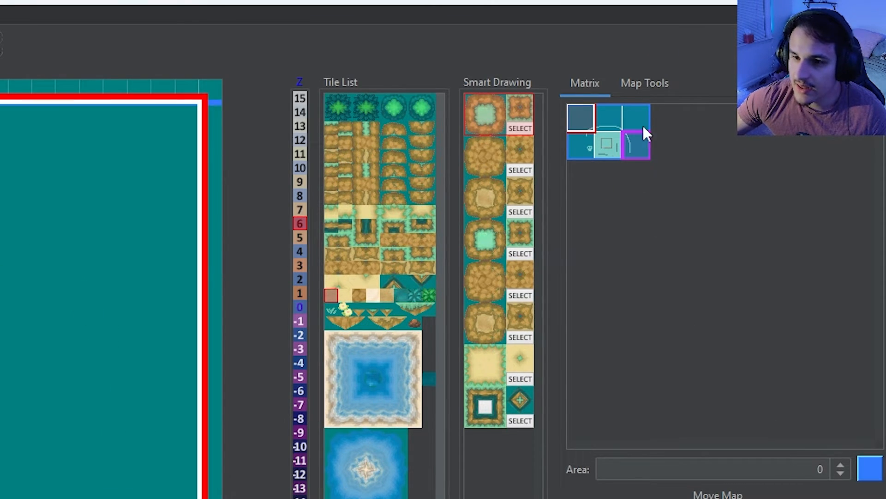
click(636, 146)
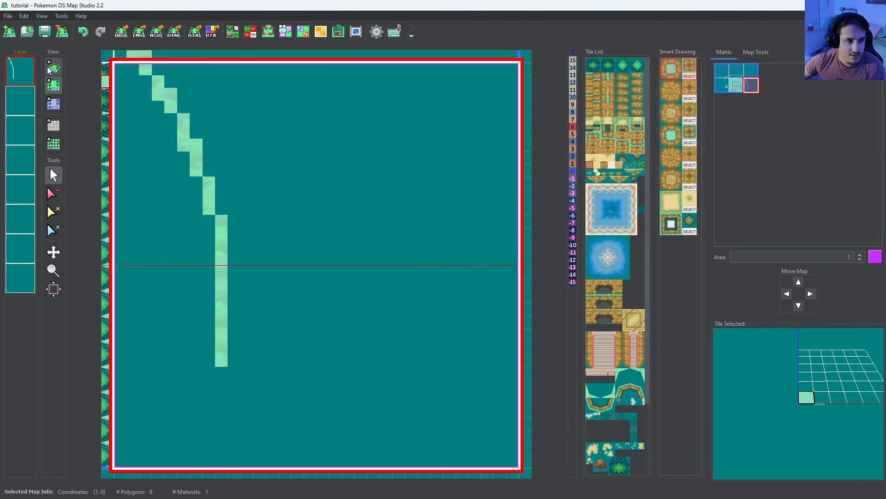
key(space)
drag(217, 162, 498, 112)
scroll(499, 113, down, 6)
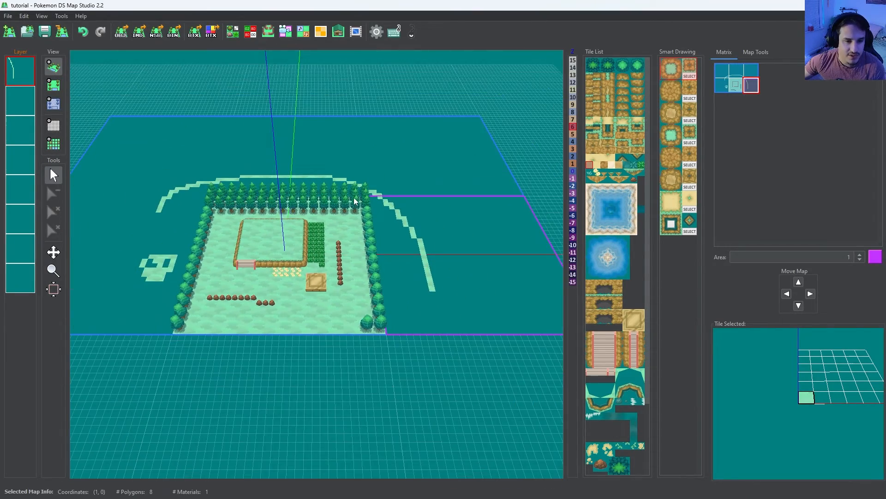
mouse_move(355, 198)
right_down()
mouse_move(421, 174)
mouse_move(359, 201)
right_up()
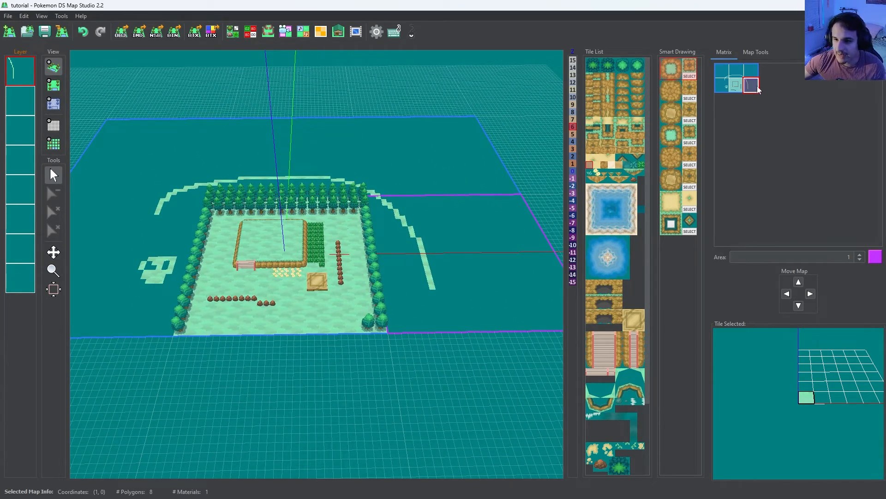
Set the map at (1, 0) back to area 0 and export Area 0 as NSBTX into D:\tutorial.
click(859, 260)
scroll(386, 182, up, 5)
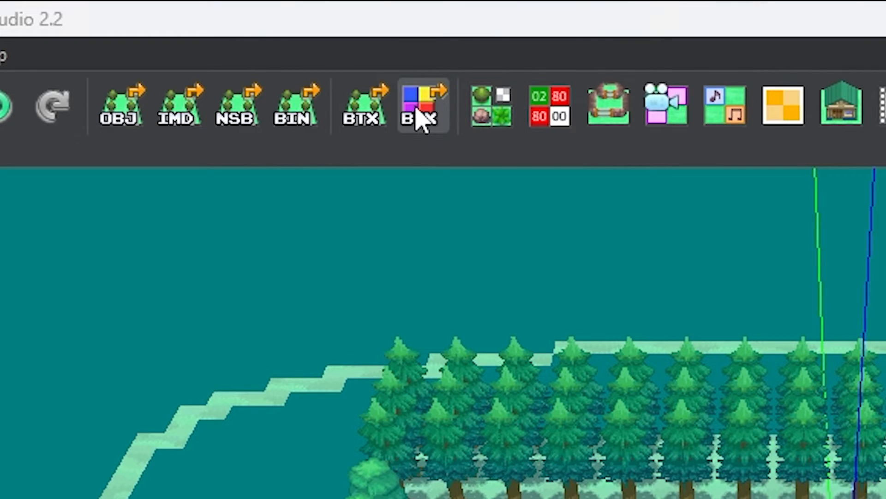
click(418, 118)
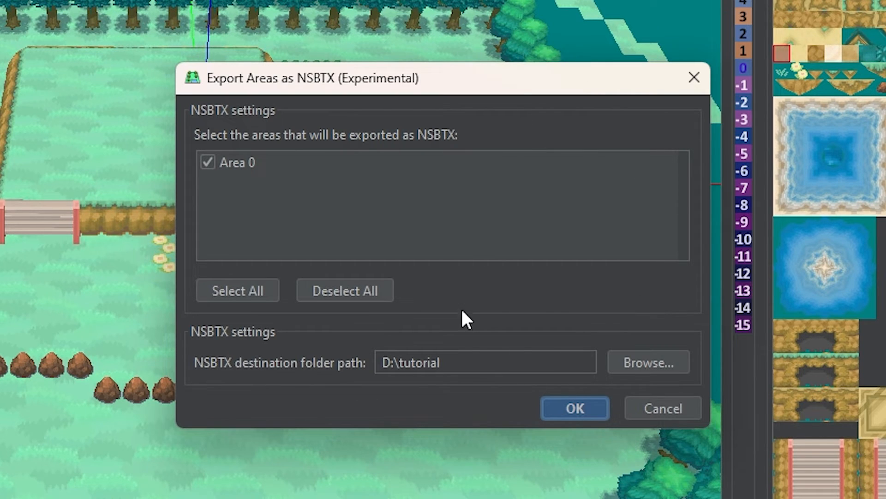
click(588, 412)
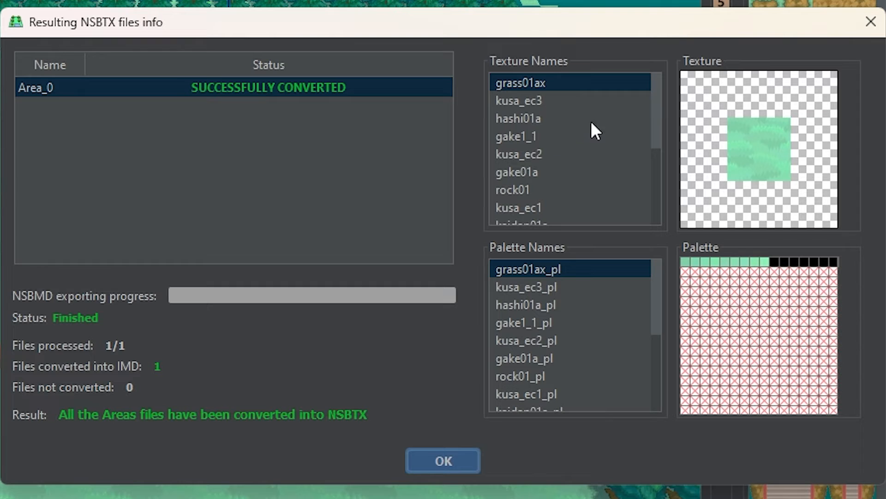
Look through the textures and palettes contained in the exported Area_0 and close the results.
drag(659, 134, 637, 247)
click(520, 127)
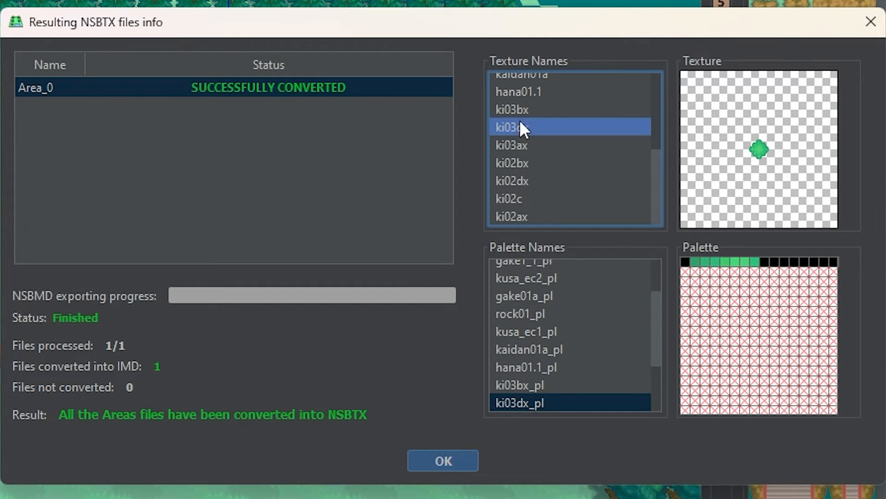
click(537, 162)
drag(540, 163, 541, 267)
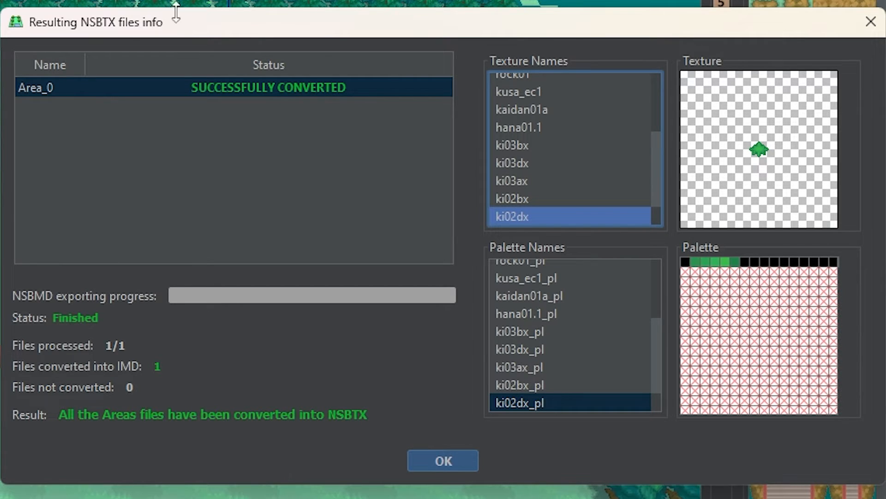
click(442, 459)
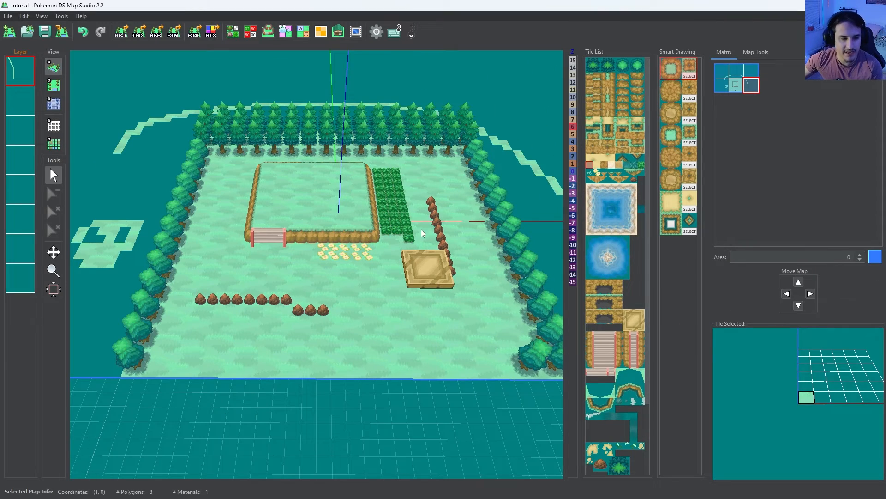
Switch to DSPRE and add a new maps NSBTX to the end of the texture pack list.
key(alt+Tab)
click(546, 178)
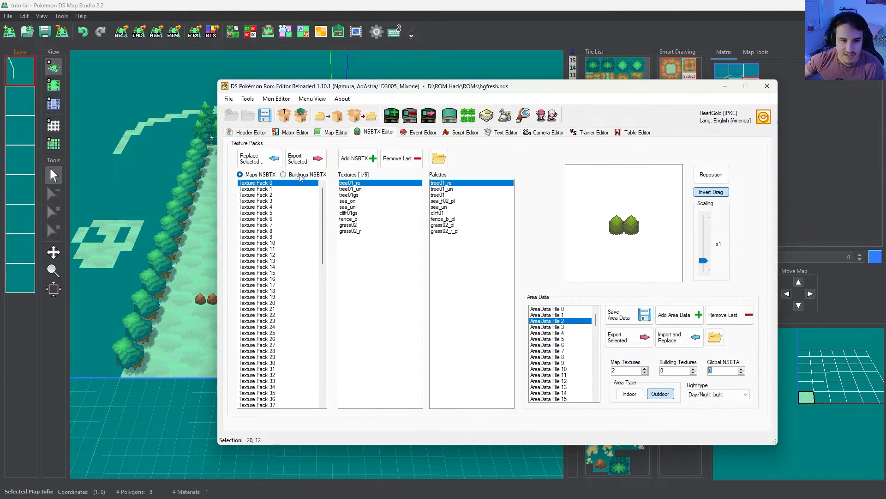
scroll(313, 375, down, 20)
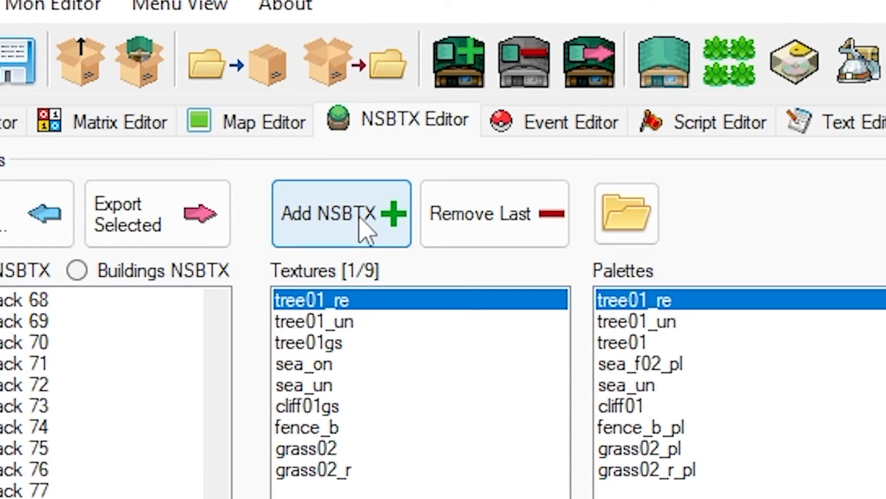
click(365, 229)
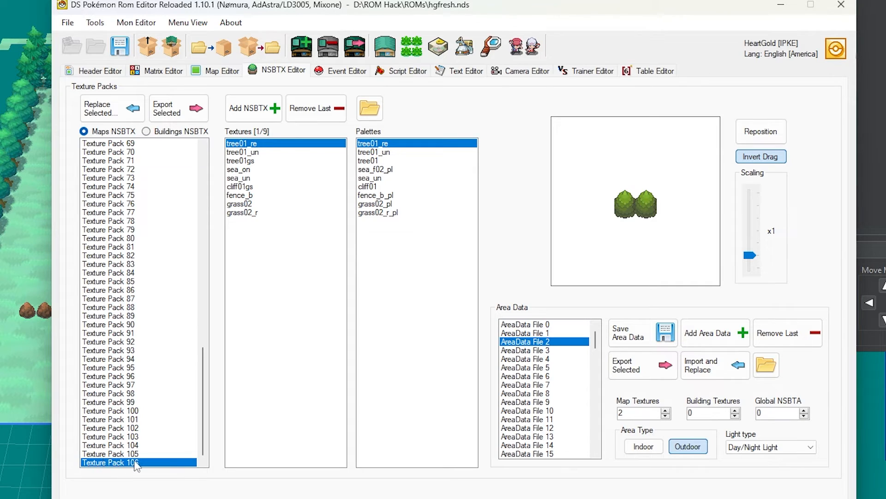
Replace Texture Pack 106 with the file Area_0.nsbtx and preview some of its textures.
click(97, 109)
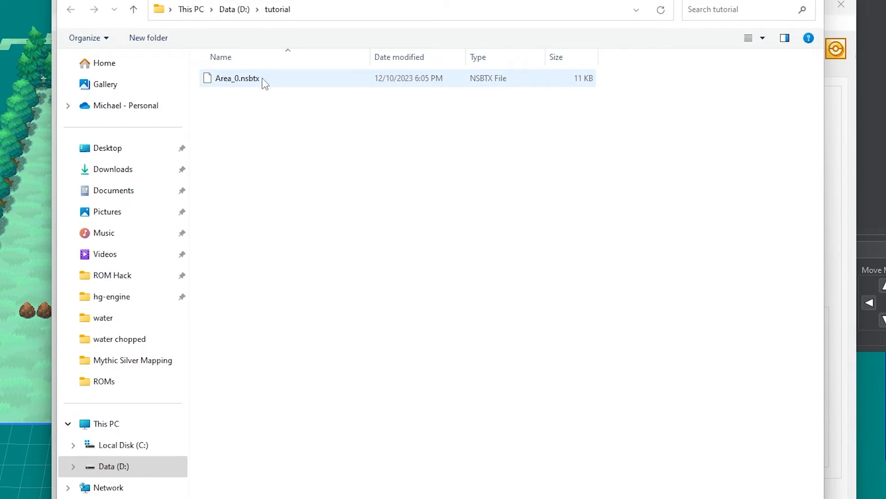
click(222, 78)
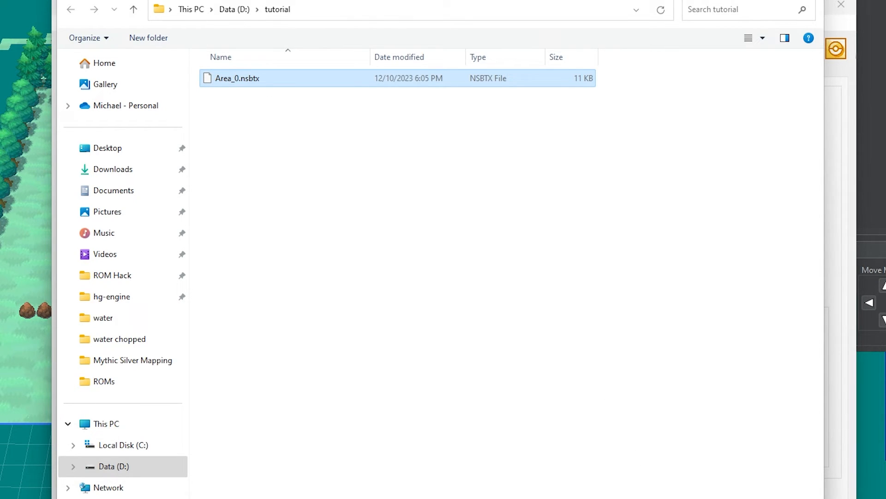
key(Return)
click(436, 293)
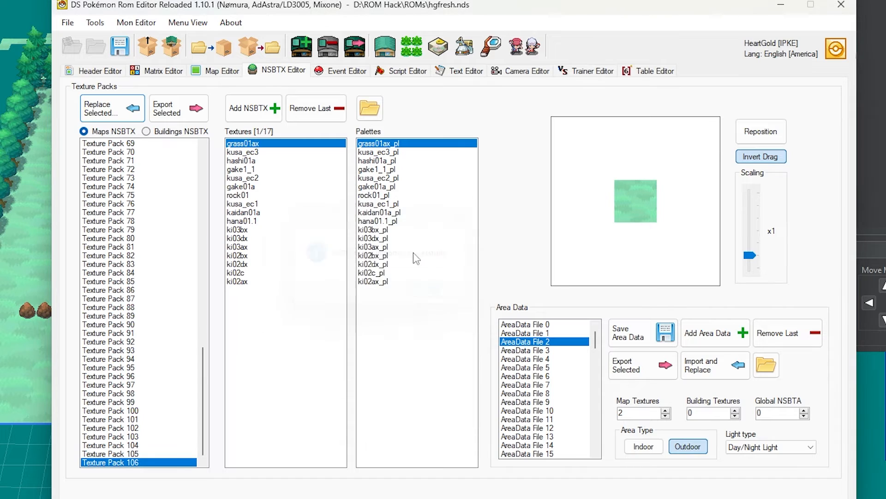
drag(285, 151, 287, 175)
click(289, 188)
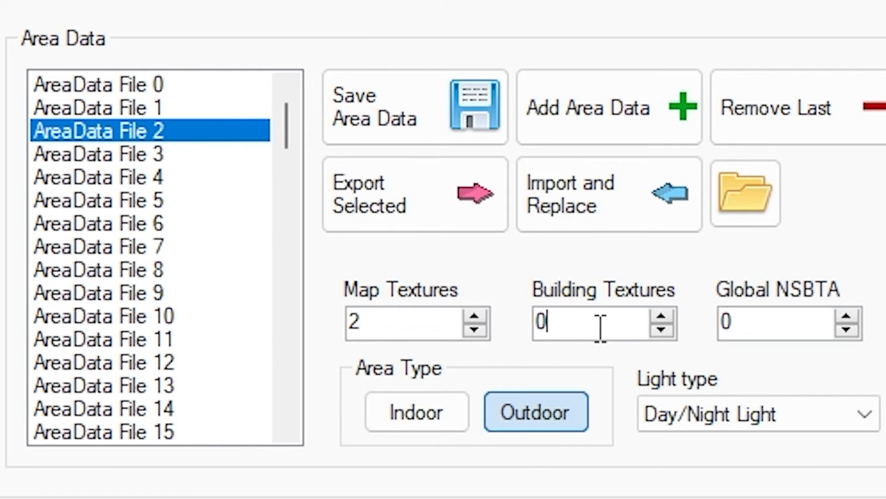
Review the building textures and Global NSBTA values of AreaData File 2.
drag(711, 414, 681, 413)
drag(786, 326, 706, 327)
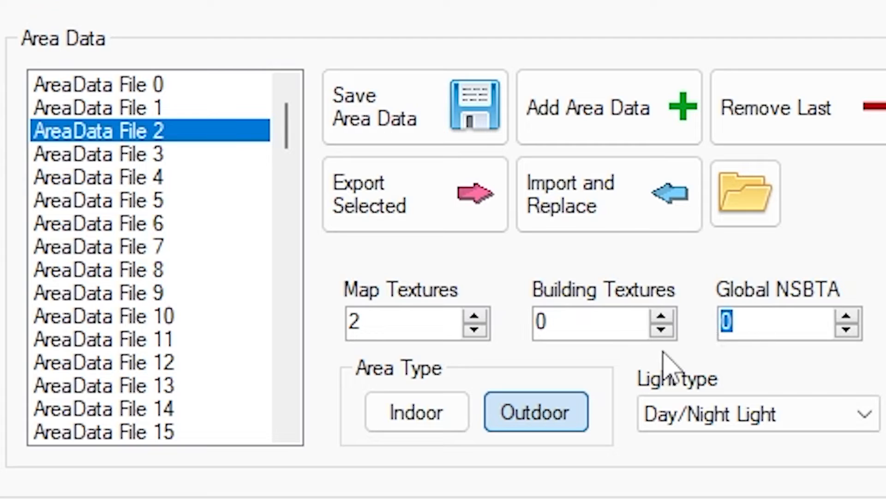
click(597, 318)
double_click(597, 315)
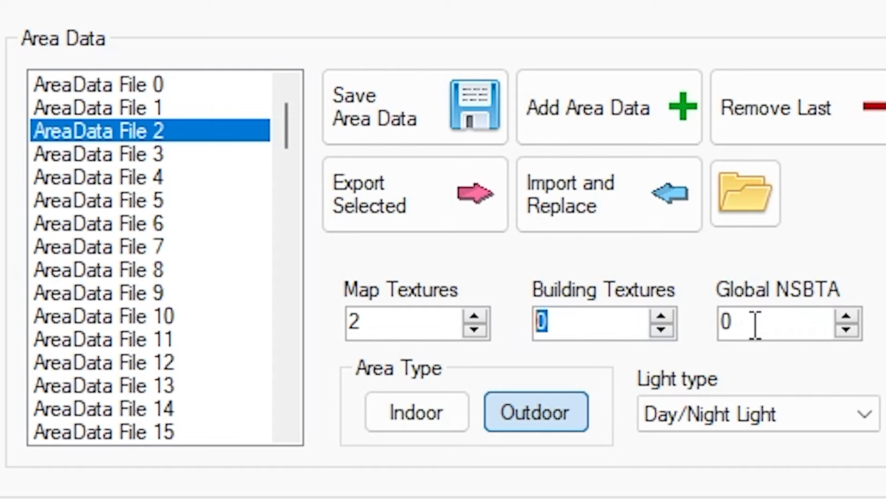
double_click(754, 325)
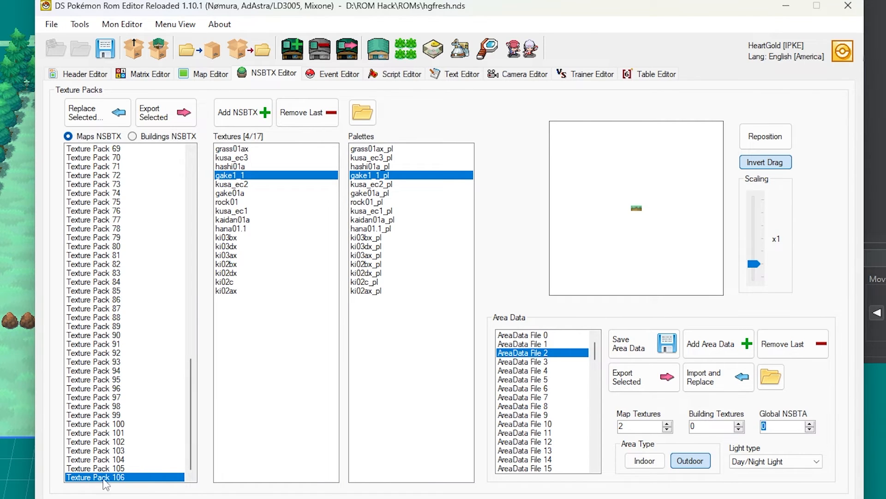
Add a new area data file, set Map Textures to 106, Building Textures to 0 and Global NSBTA to 0, and save it.
drag(598, 350, 599, 461)
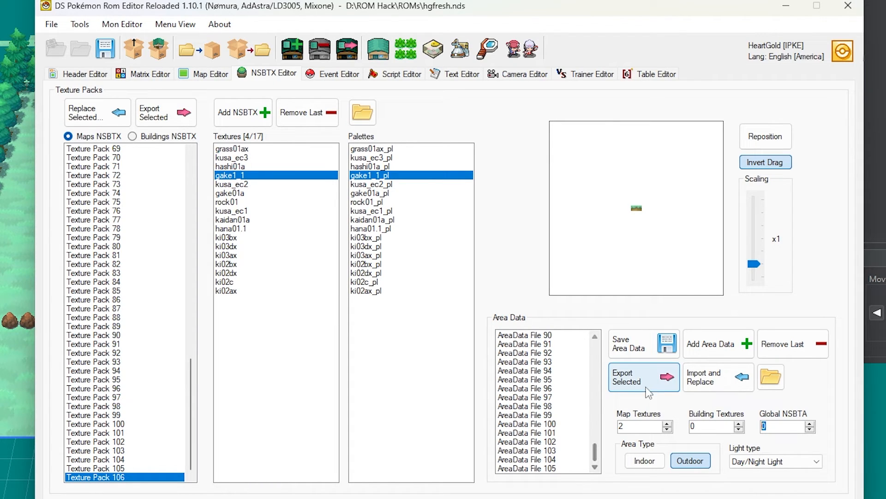
click(733, 342)
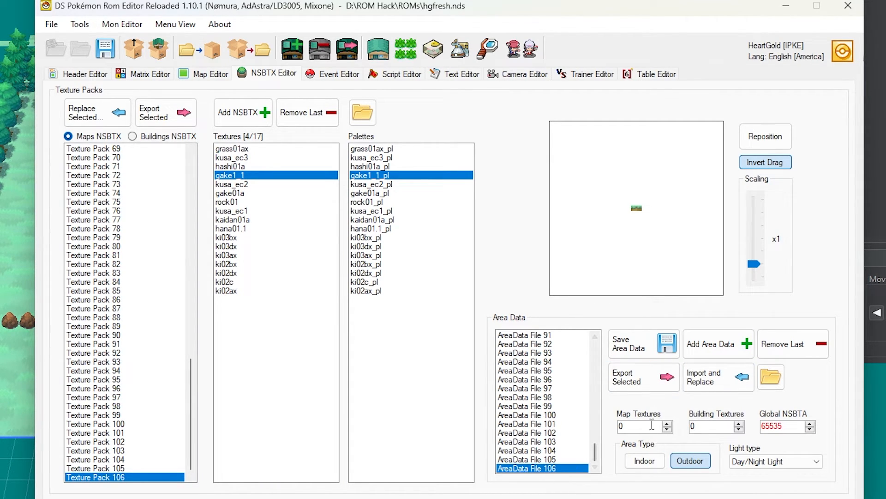
double_click(620, 426)
text(106)
drag(661, 424, 603, 428)
click(716, 426)
drag(716, 425, 684, 420)
drag(792, 431, 664, 439)
text(0)
drag(800, 429, 713, 427)
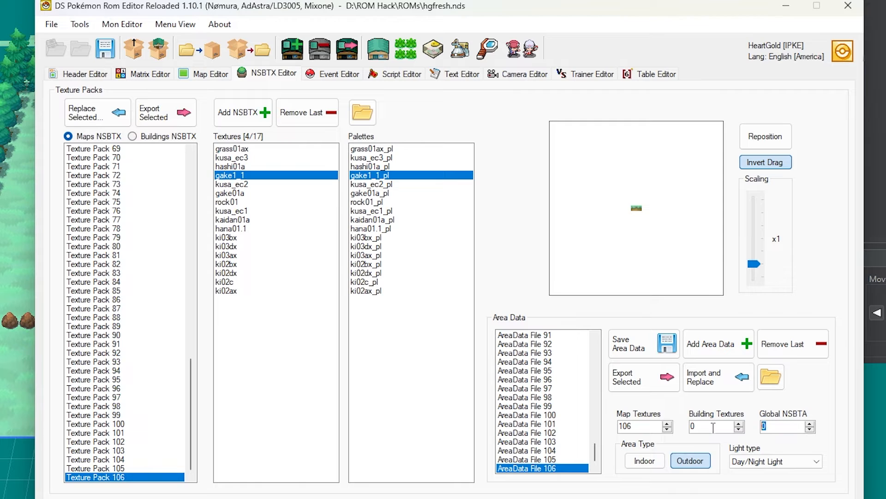
click(639, 350)
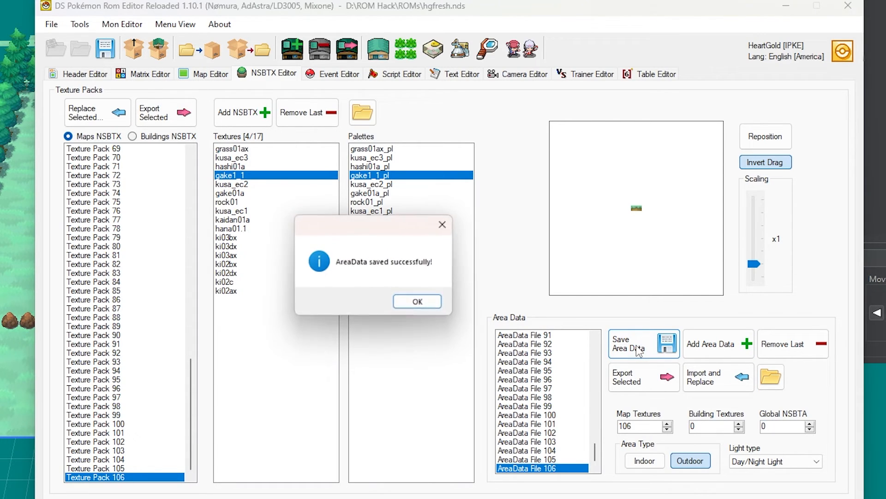
click(419, 303)
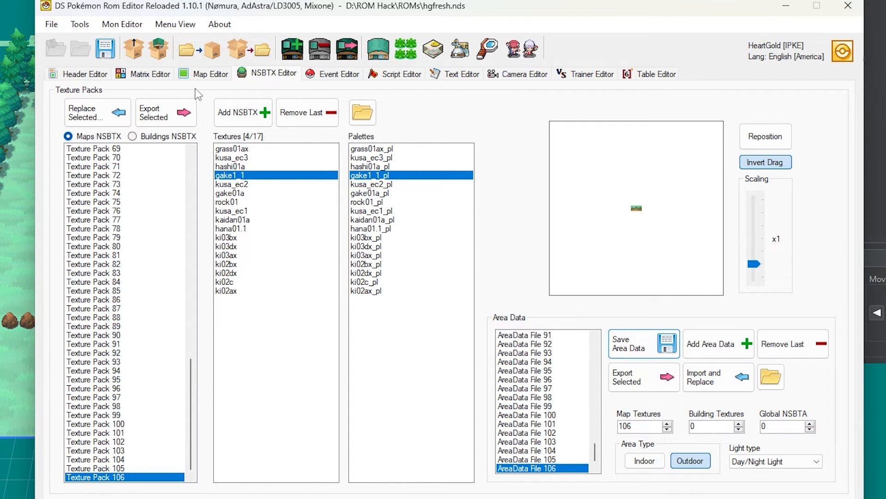
Set the area data of the Route 29 header (033 - R29) to 106 and save the header.
click(93, 75)
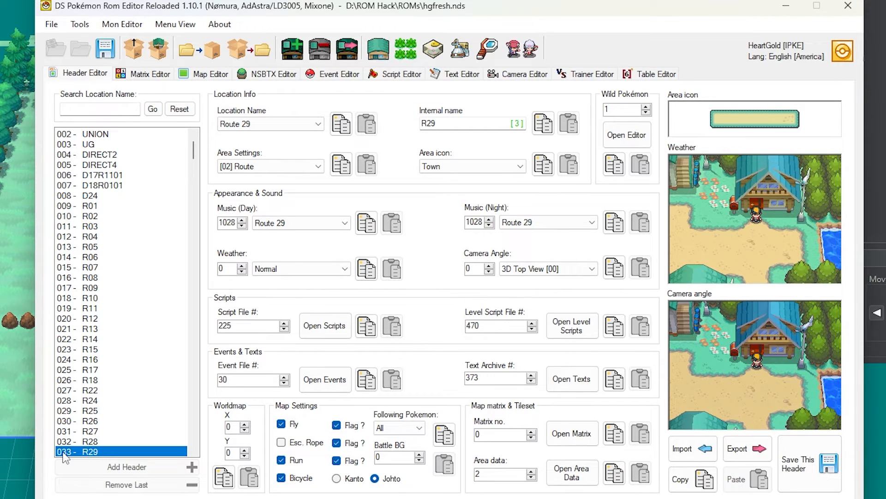
double_click(510, 473)
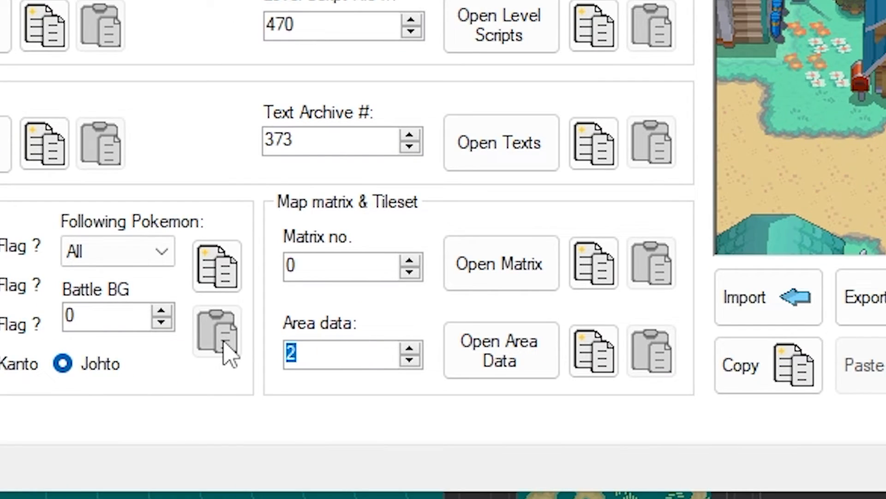
text(106)
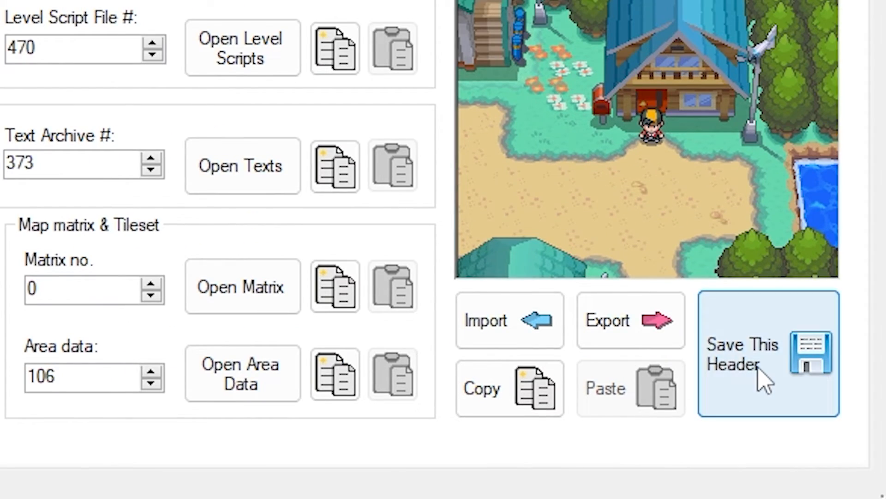
click(758, 367)
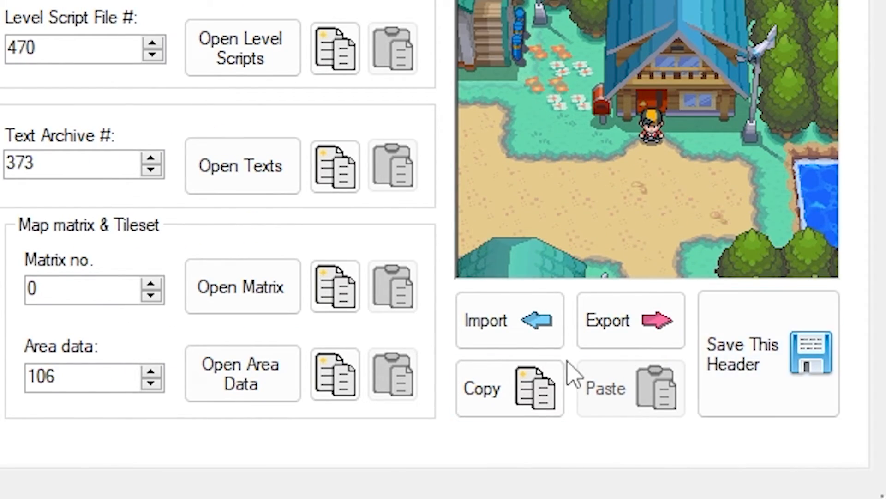
Open map 0003 from the main matrix to preview its model with the new textures.
click(291, 132)
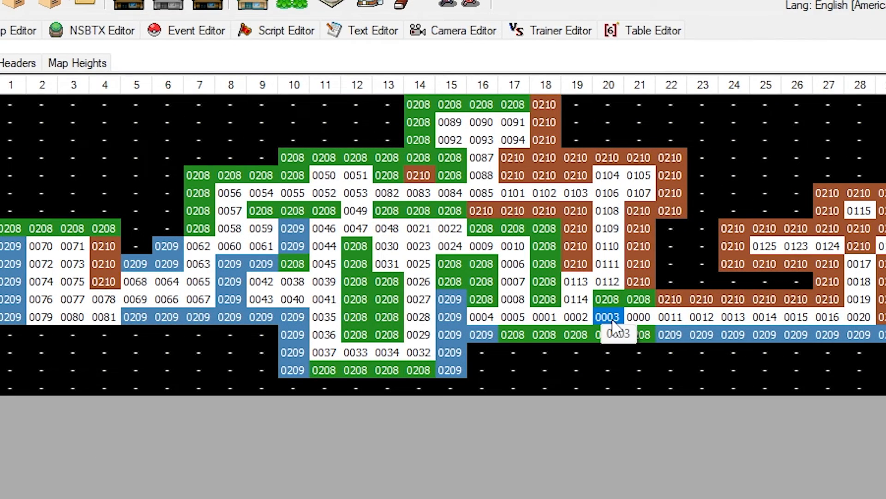
double_click(608, 316)
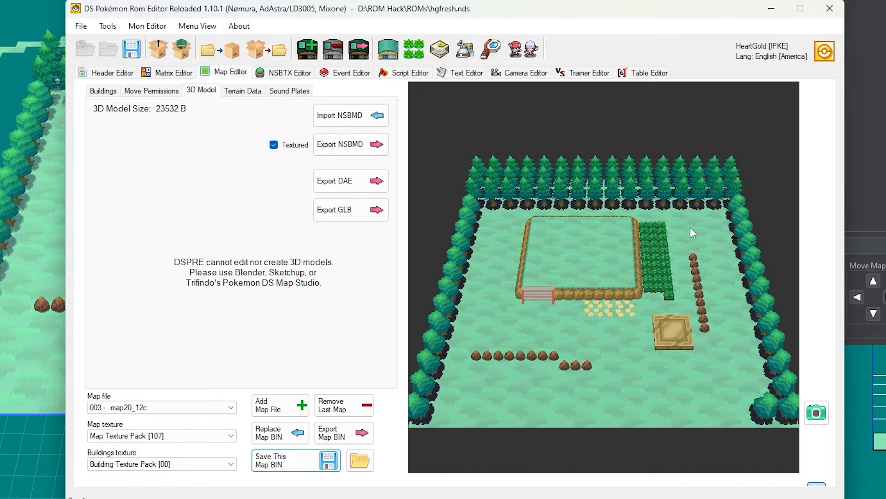
Check which matrix cells use Route 29's header 0033 and preview the neighbouring map file 002 in the Map Editor.
click(177, 73)
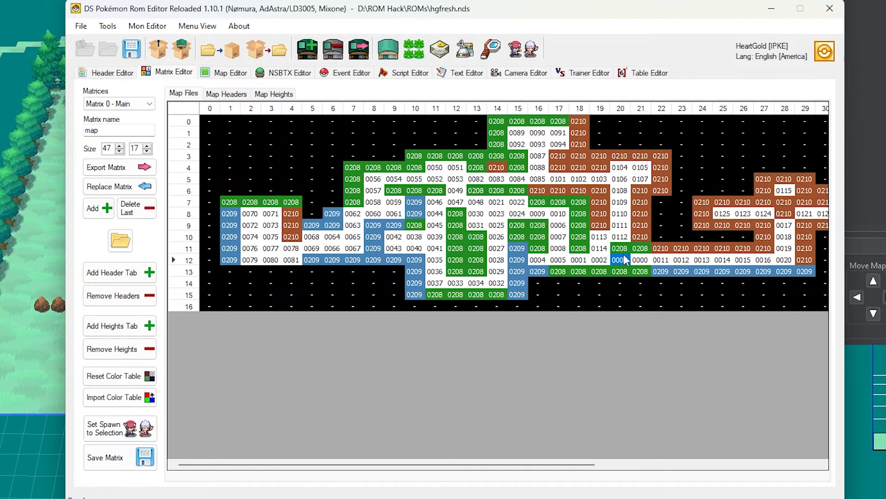
click(229, 94)
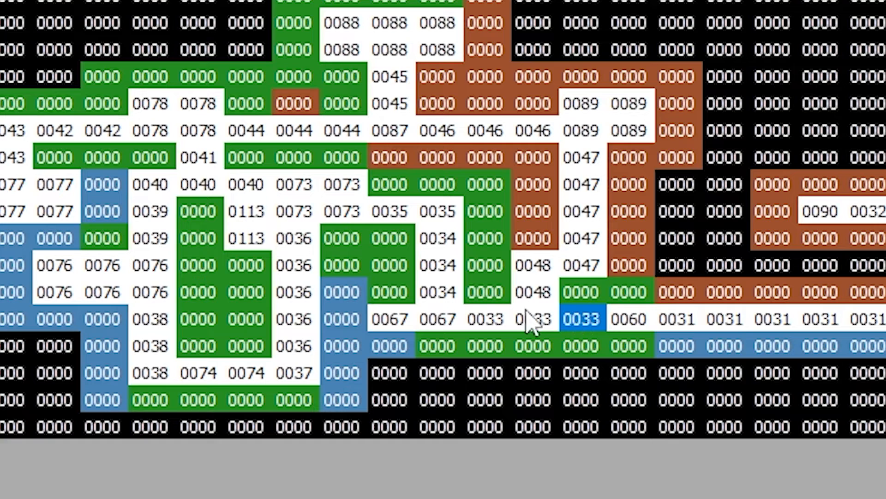
click(598, 261)
click(480, 327)
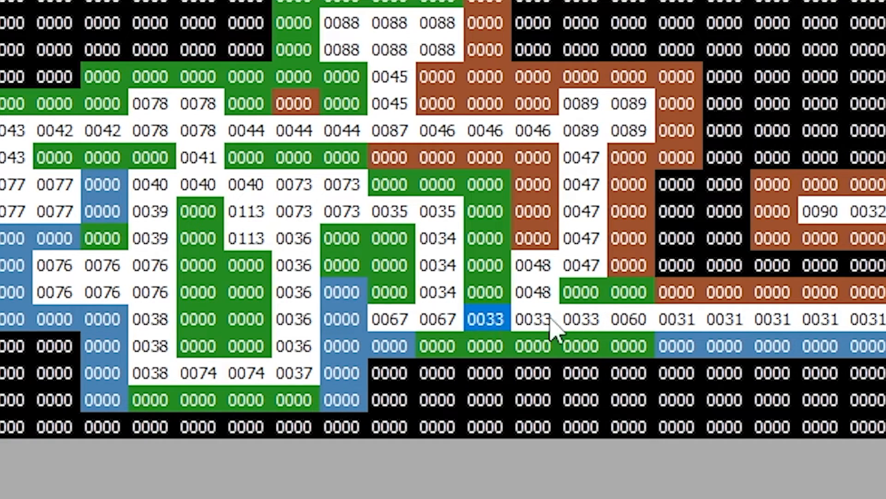
double_click(536, 320)
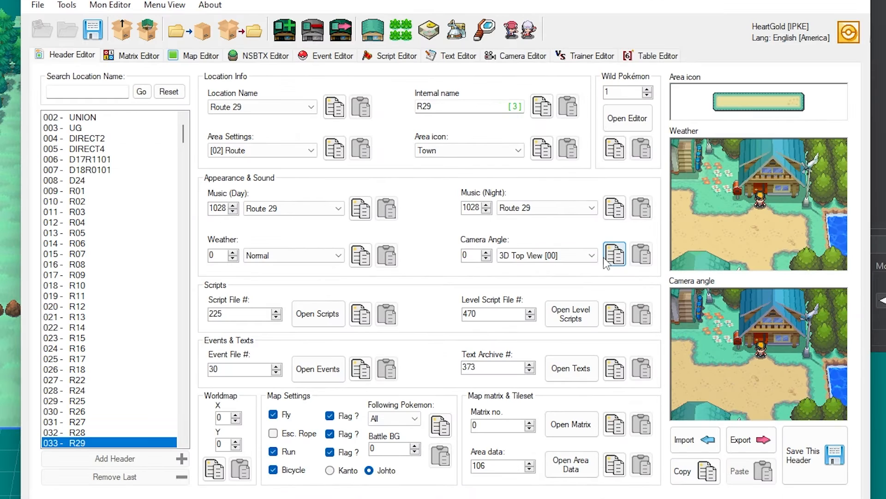
click(156, 55)
double_click(607, 261)
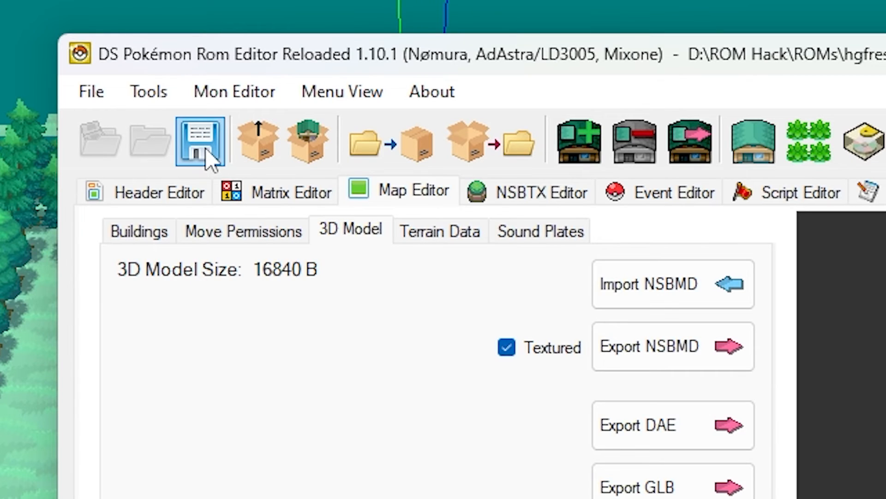
Save the edited ROM as an NDS file named mappingtutorial in the tutorial folder.
click(208, 157)
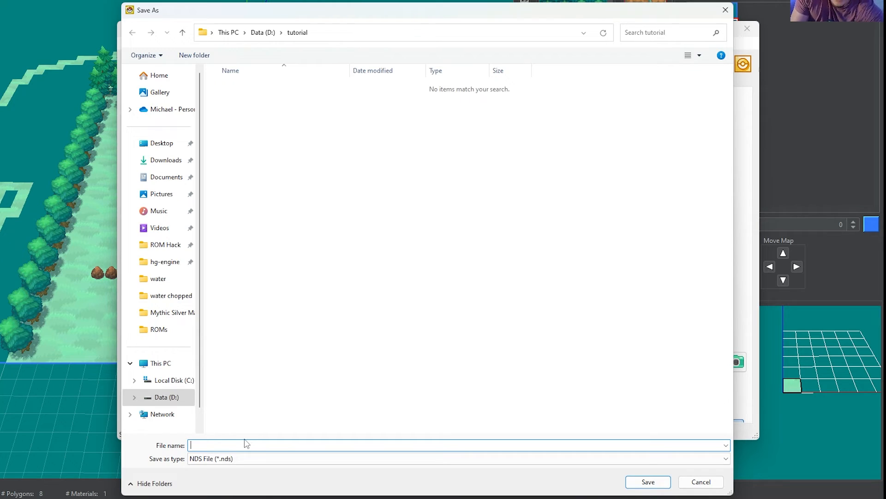
text(mapping)
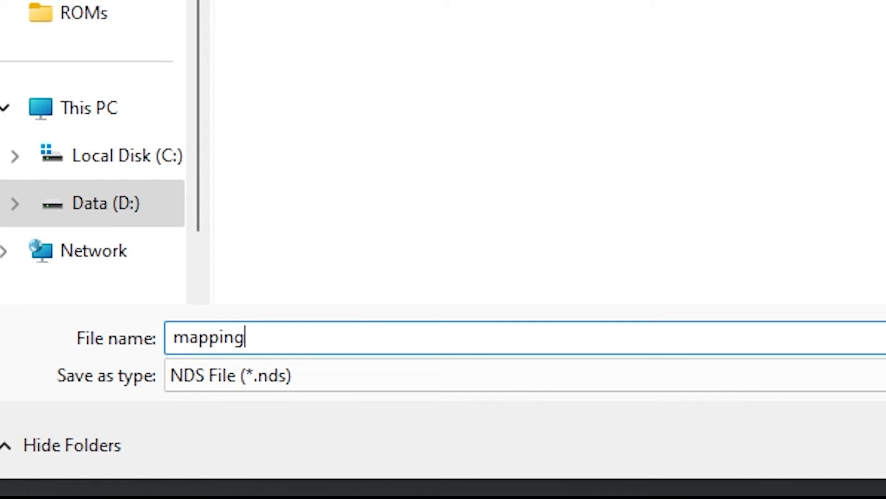
text(tutorial)
key(Return)
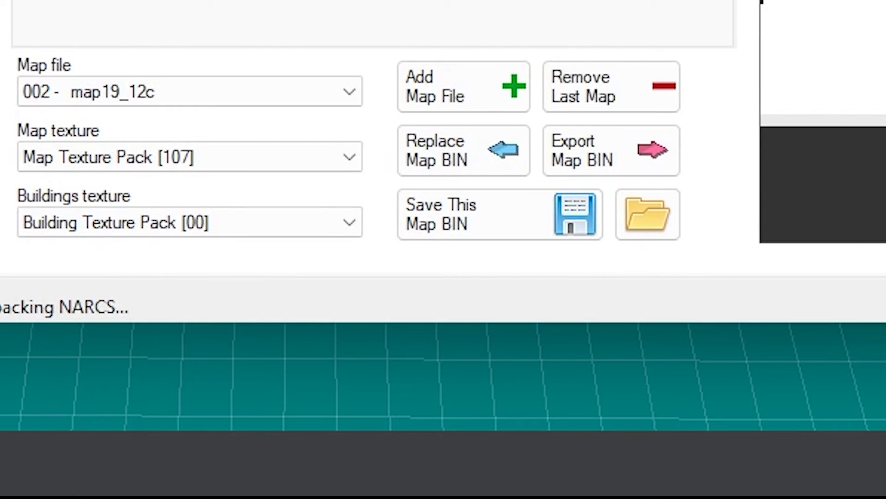
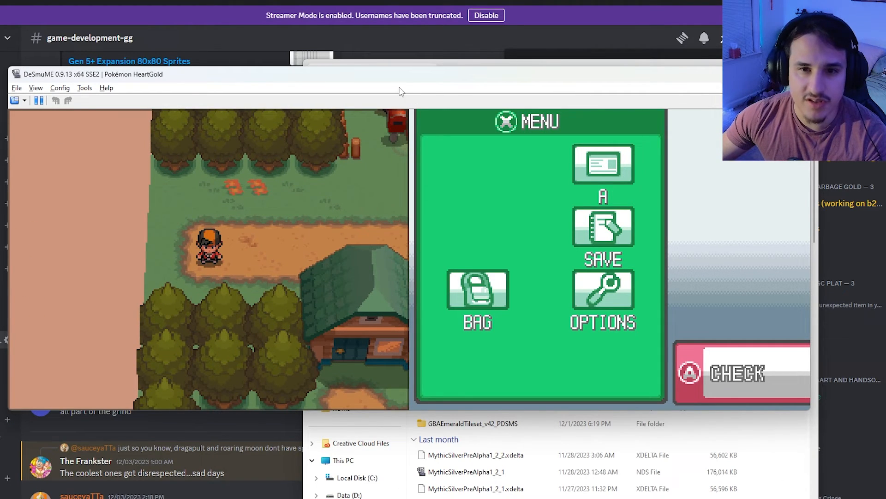
Walk the character back and forth across the border between New Bark Town and Route 29 to check the map textures.
key(Left)
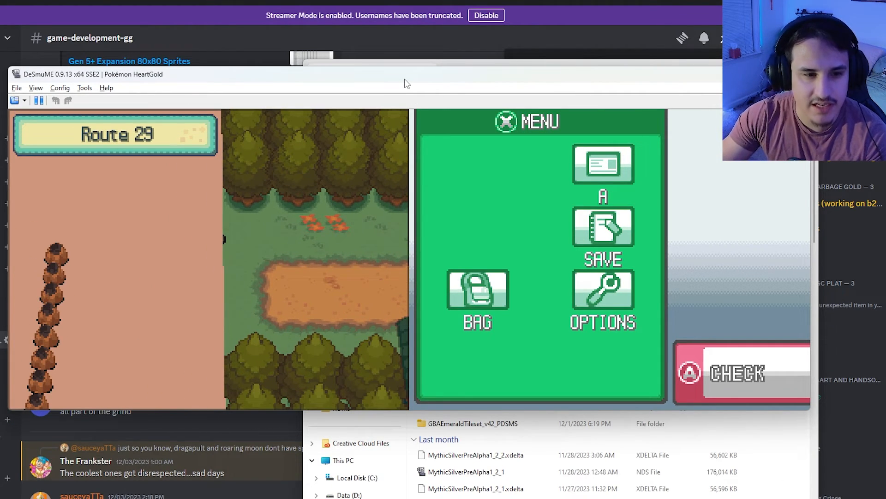
key(Left)
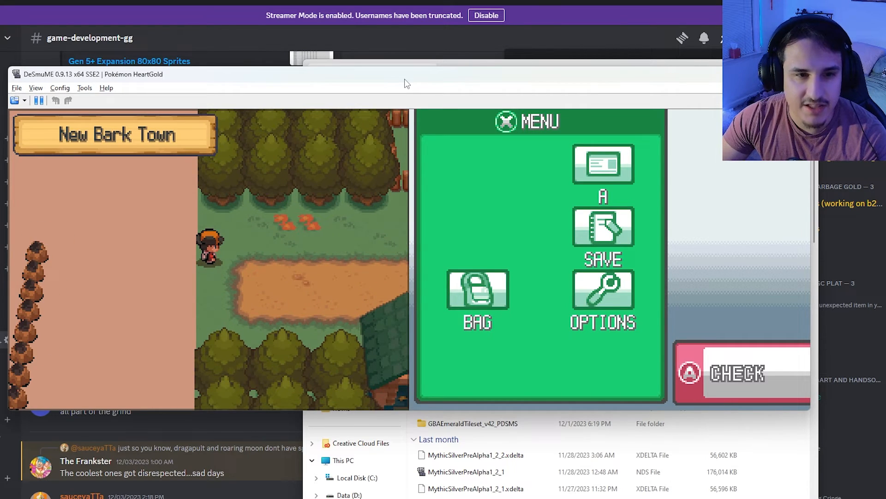
key(Left)
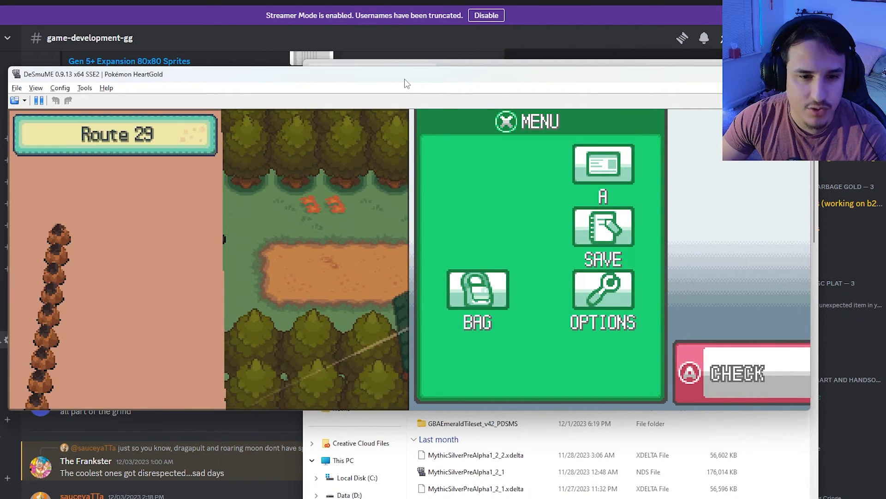
key(Right)
key(Left)
key(Right)
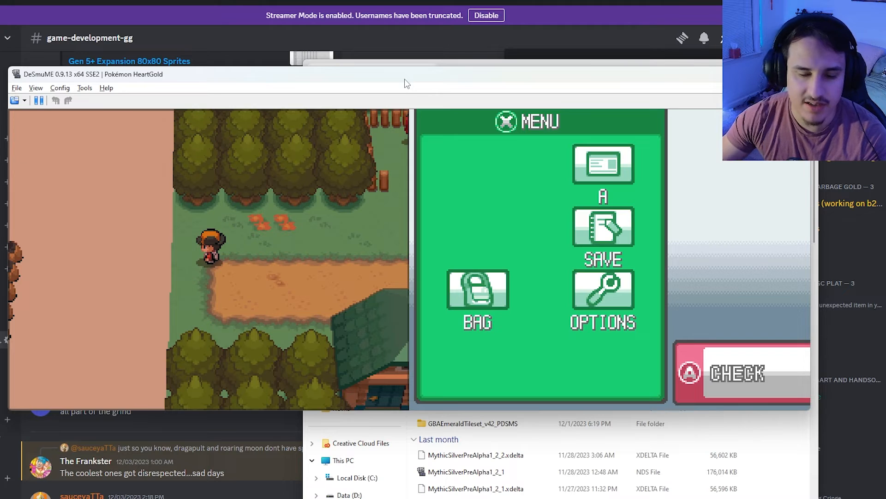
Switch to DSPRE and check the area data of New Bark Town's header, opened from matrix header cell 0060.
key(alt+Tab)
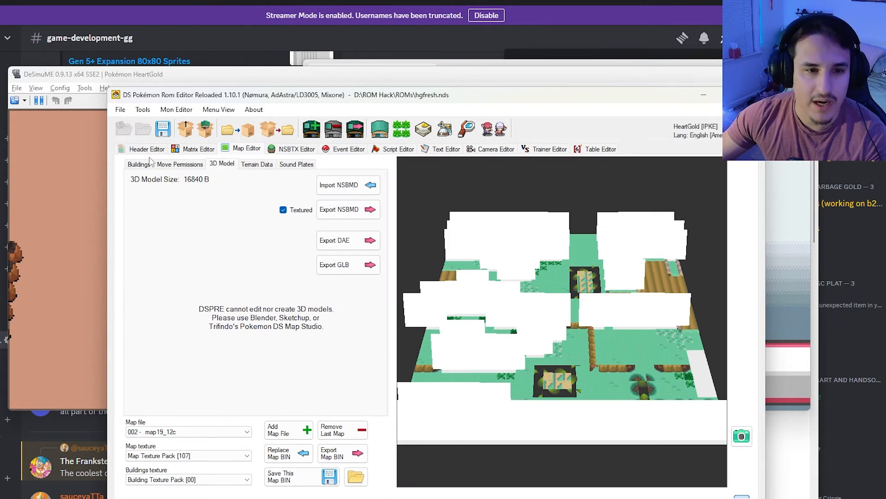
click(150, 150)
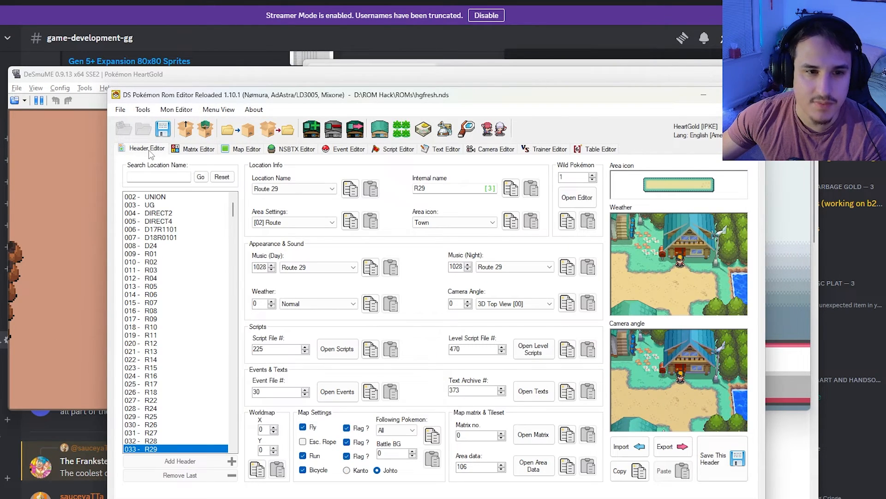
click(191, 152)
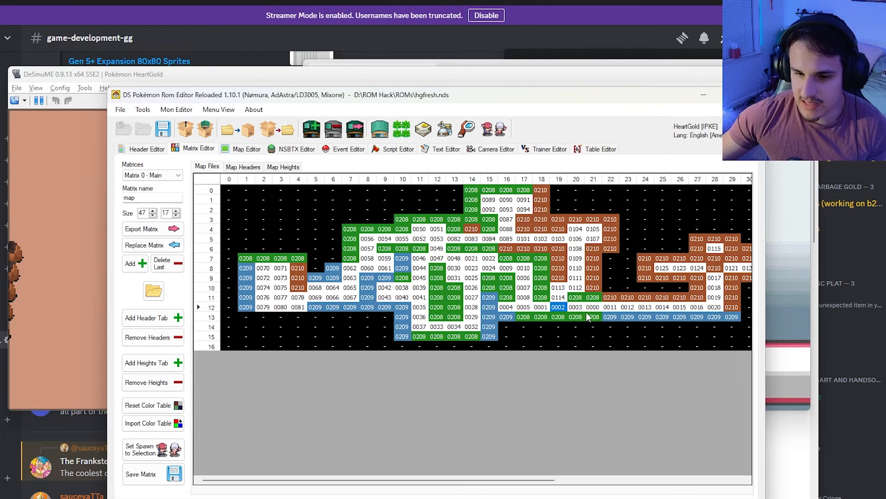
click(249, 167)
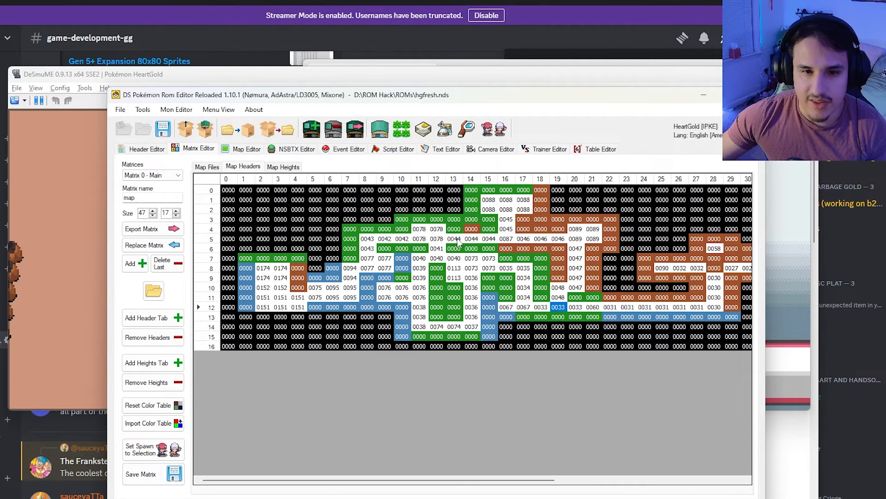
click(593, 308)
double_click(593, 350)
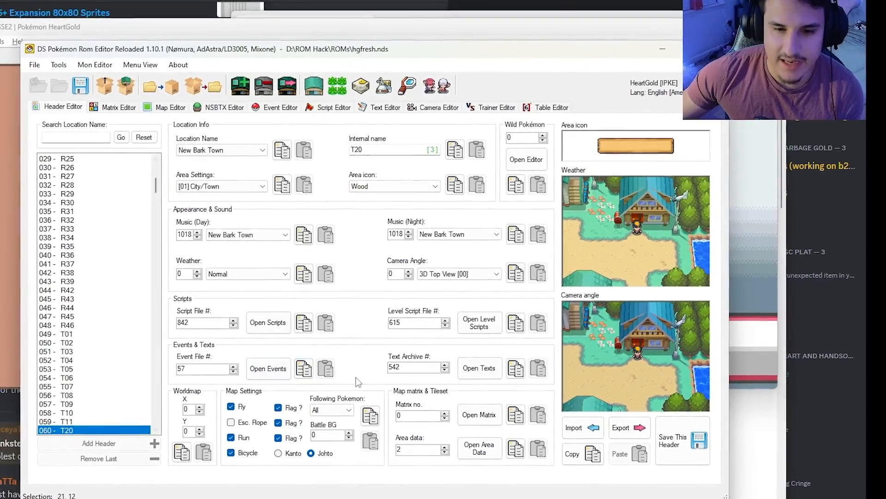
drag(418, 450, 391, 449)
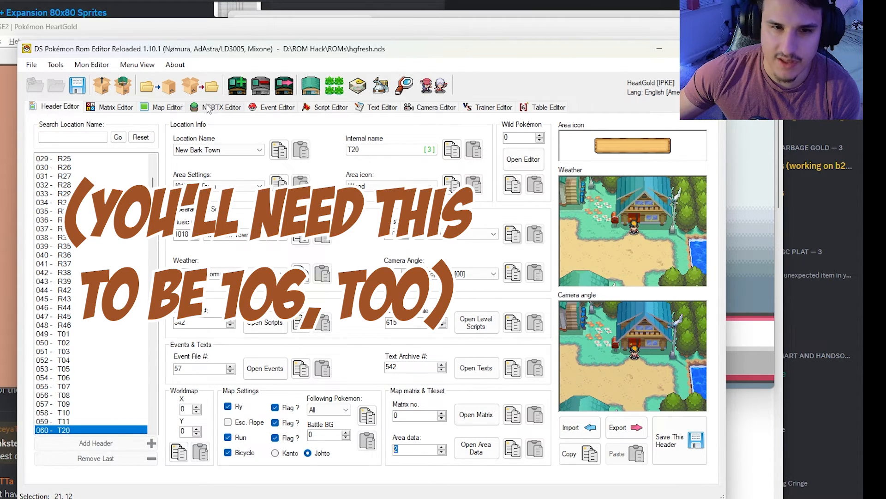
Reopen the Route 29 header from matrix header cell 0033 and check its area data.
click(170, 109)
click(121, 108)
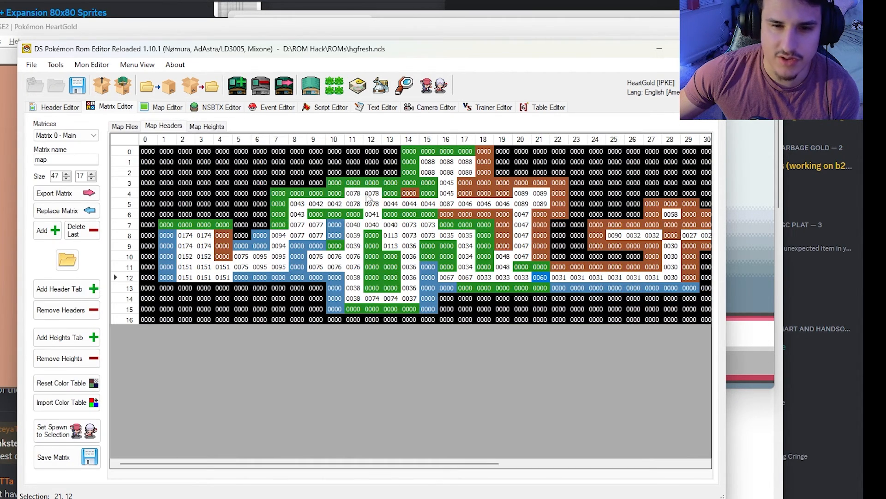
double_click(508, 278)
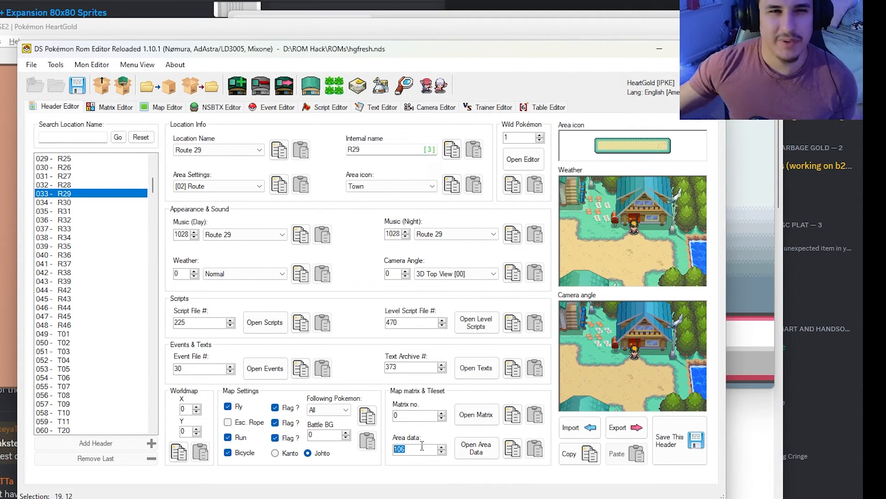
Return to DeSmuME and walk the character west past the trees along Route 29 into the gatehouse.
click(1, 29)
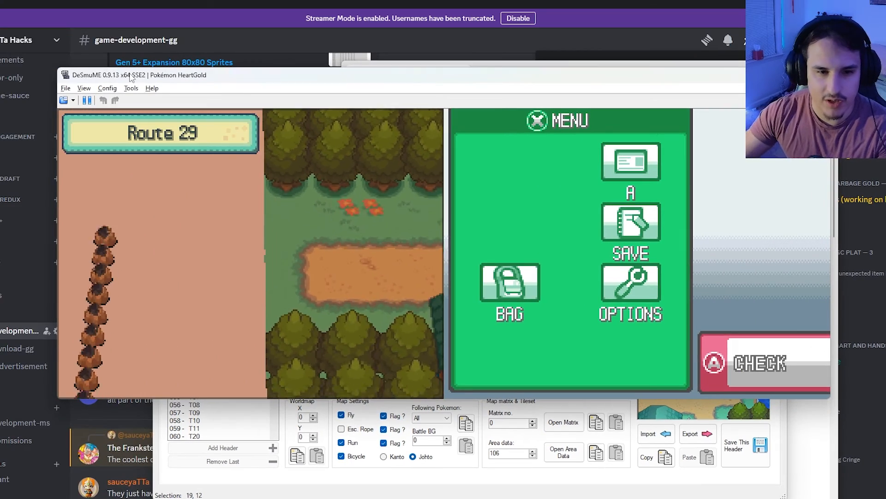
key(Up)
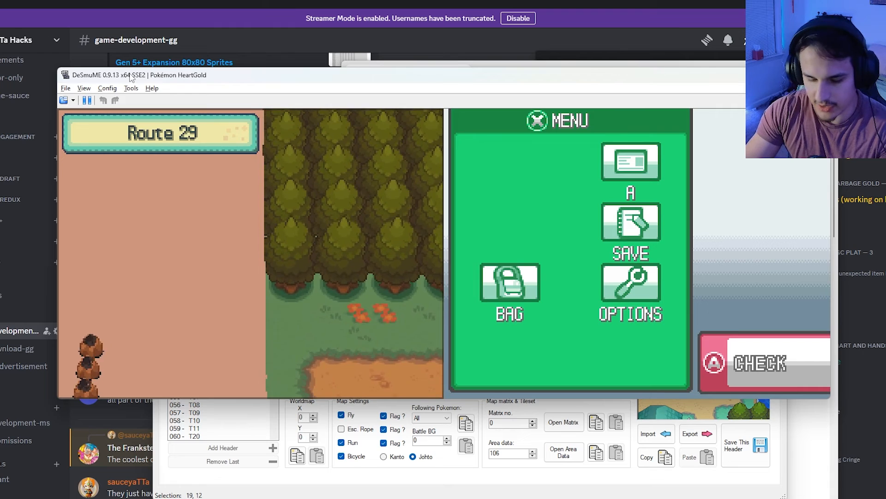
key(Left)
key(Up)
key(Left)
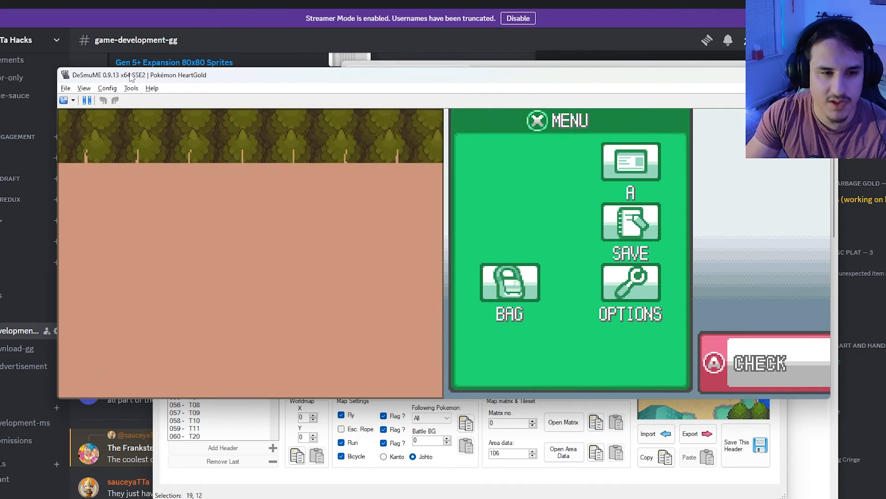
key(Left)
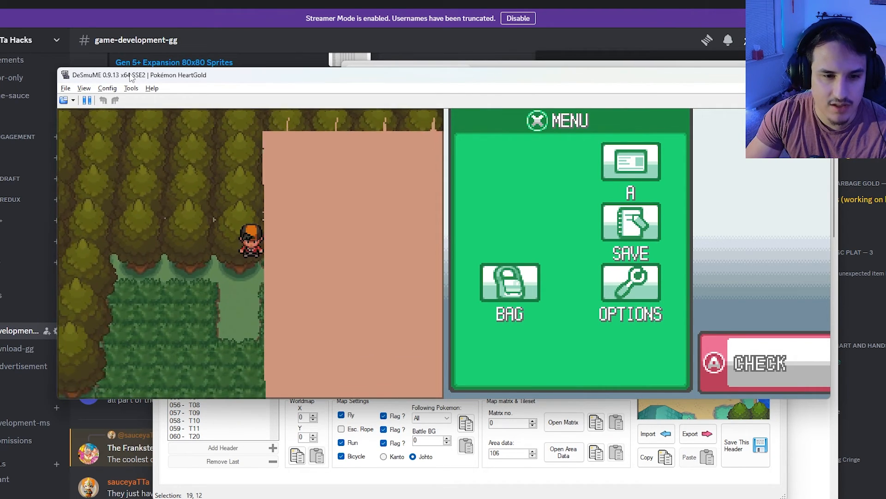
key(Left)
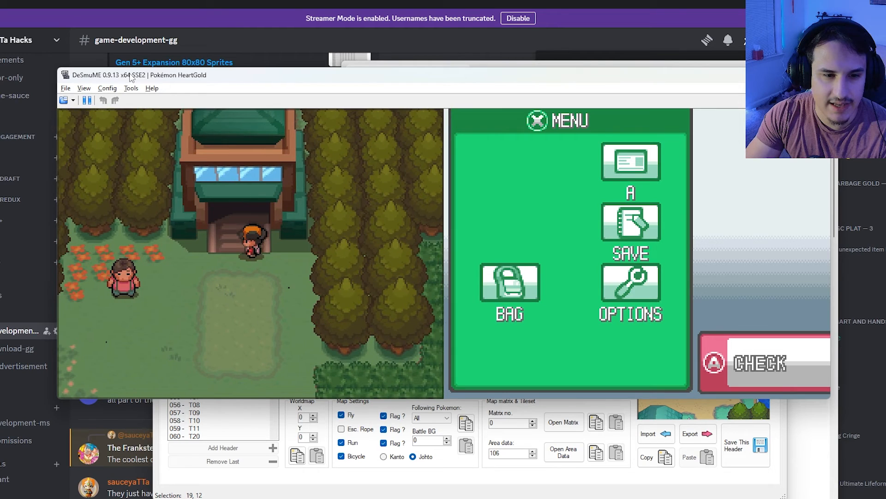
key(Up)
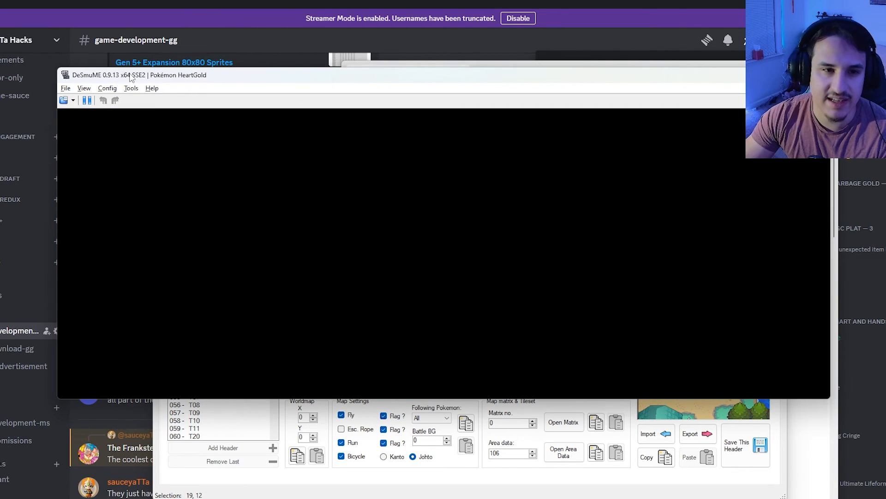
Leave the gatehouse and walk back east into the custom map, past the ledges and stairs, to inspect its textures.
key(Down)
key(Right)
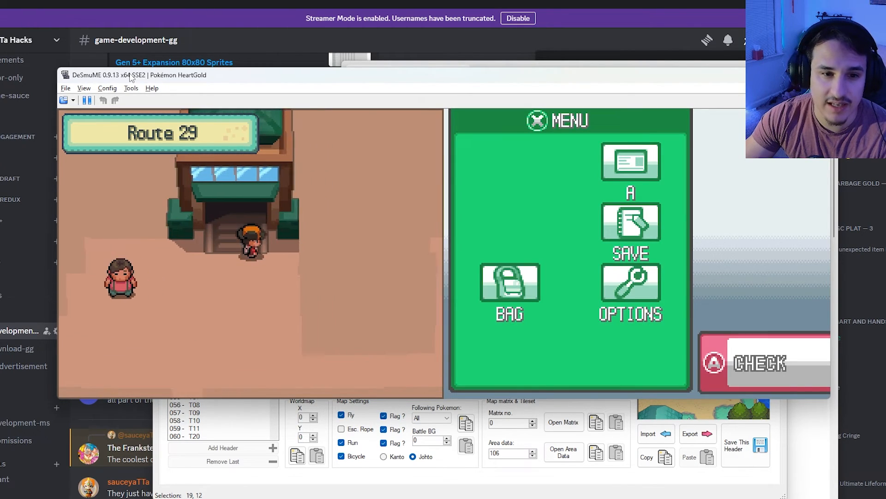
key(Left)
key(Down)
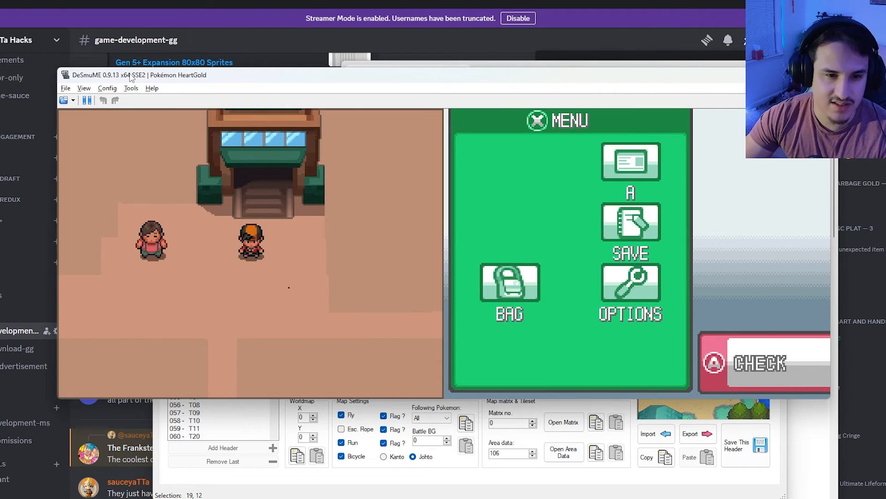
key(Down)
key(Right)
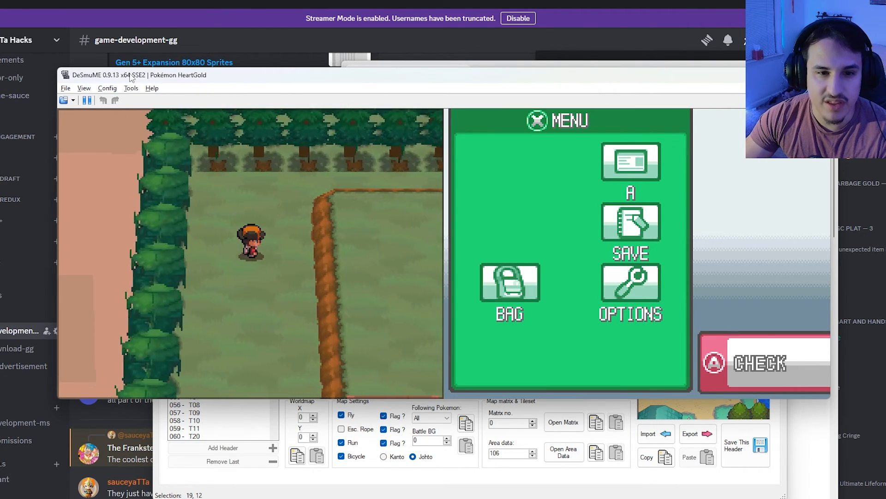
key(Right)
key(Down)
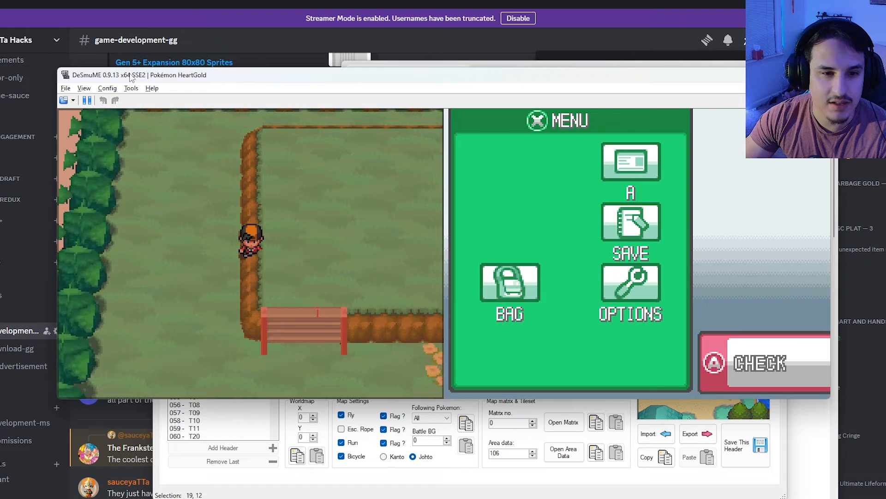
key(Down)
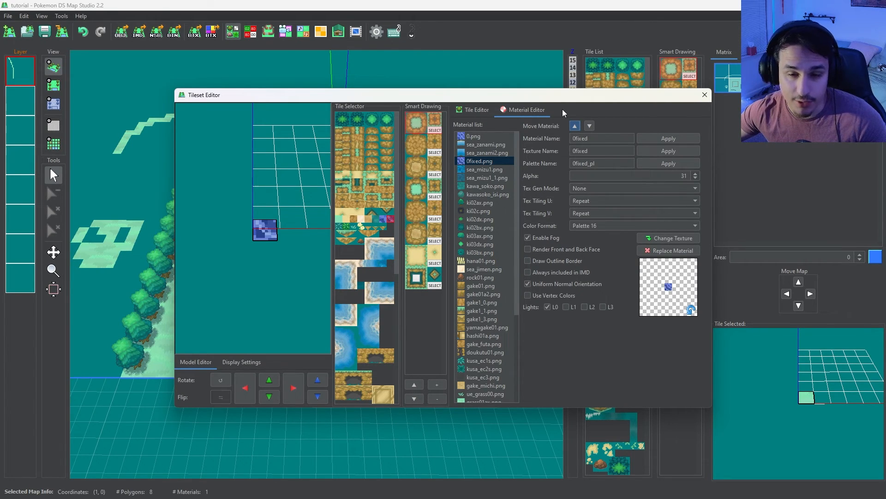
Examine the settings of 0.png, the sea_zanami materials and the sea_mizu1 materials in Map Studio's Material Editor.
click(474, 136)
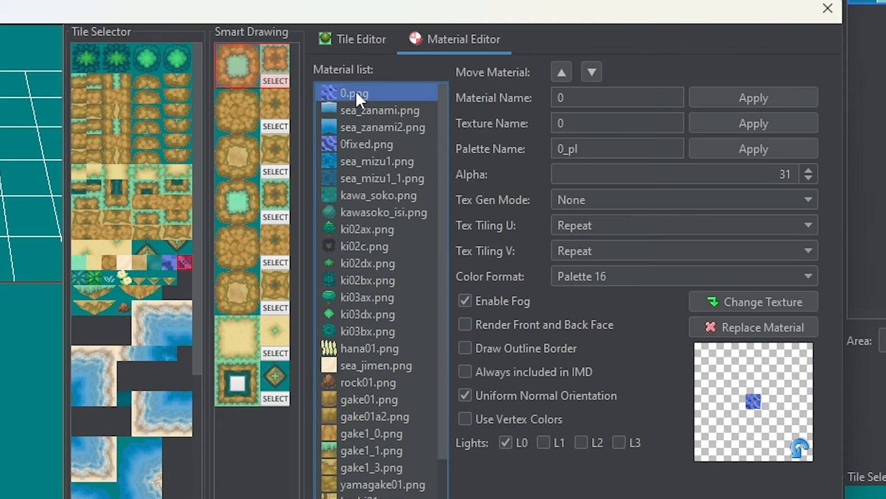
drag(355, 92, 390, 212)
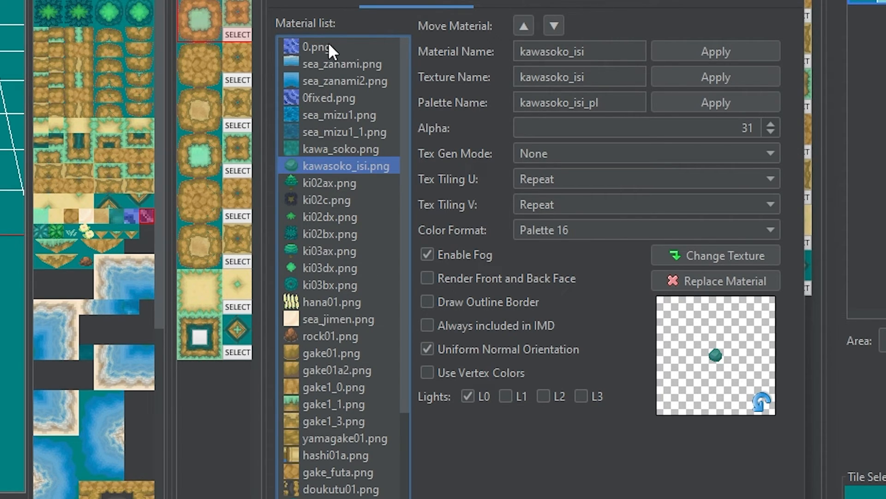
click(353, 59)
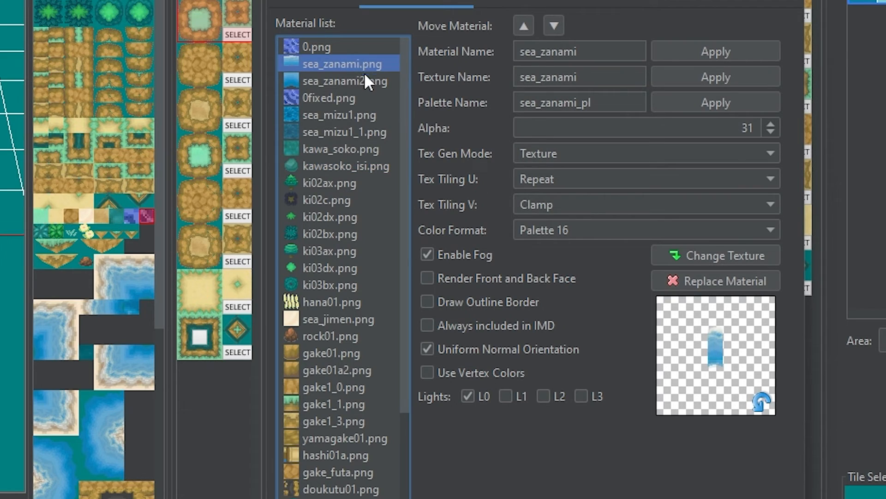
click(367, 79)
key(Up)
click(370, 78)
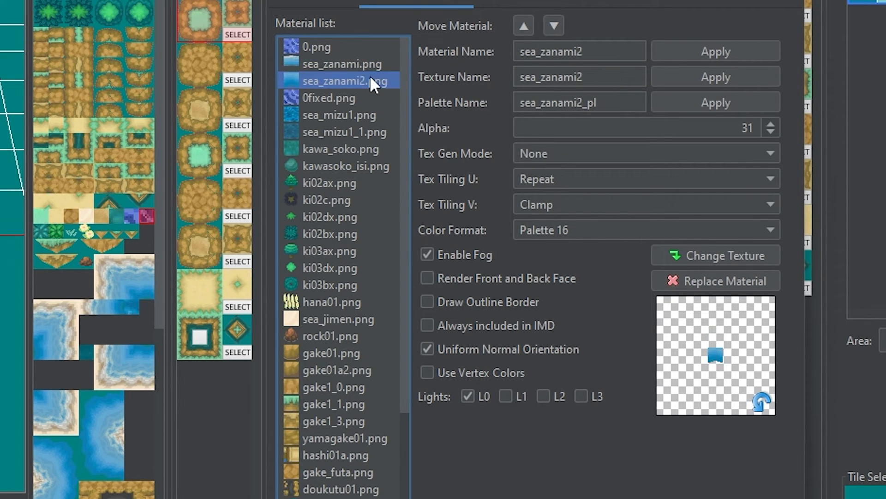
click(327, 63)
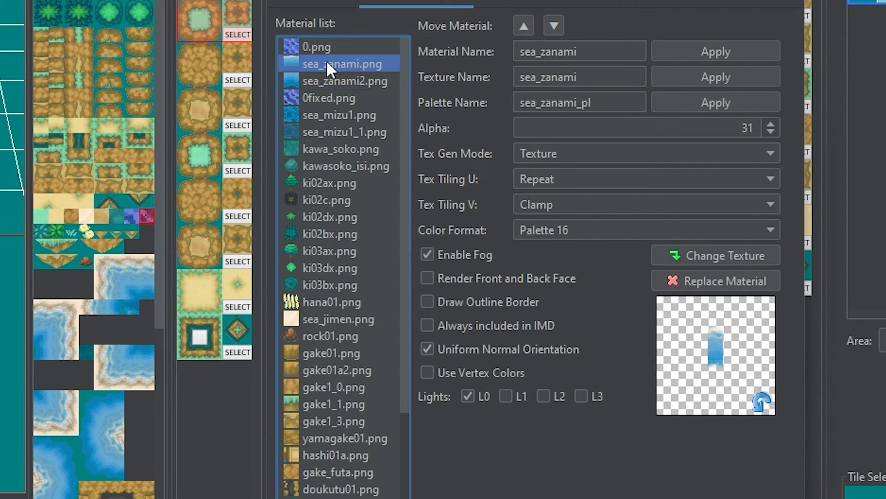
click(358, 116)
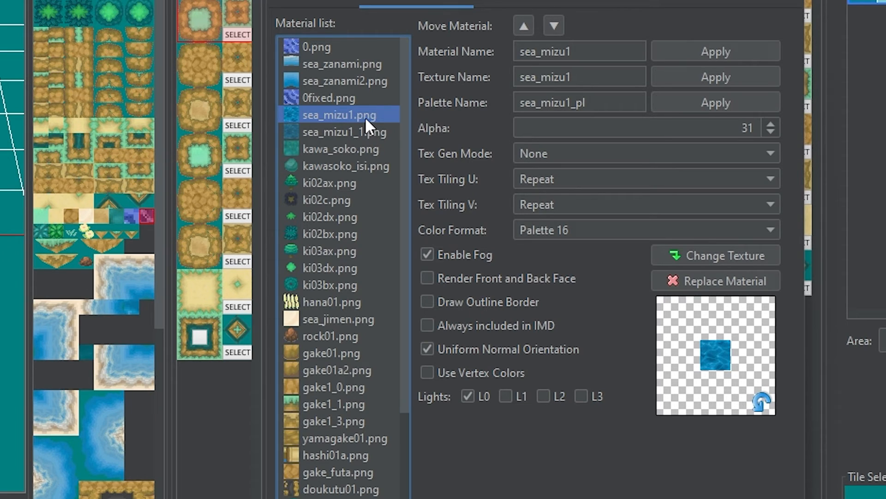
click(346, 132)
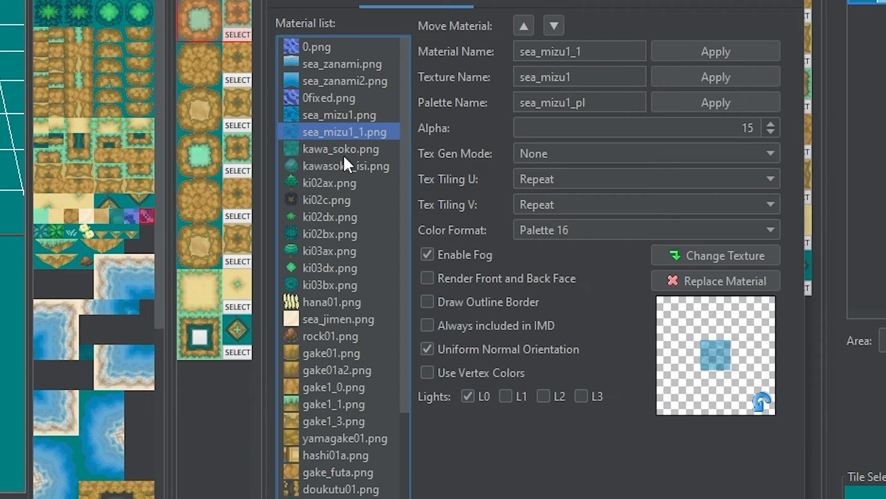
Compare the materials between 0.png and kawa_soko.png that belong to the animated texture group.
click(343, 151)
click(326, 97)
click(330, 48)
click(333, 82)
click(333, 98)
click(333, 132)
click(334, 149)
click(333, 82)
Check the Always included in IMD option on each material from 0.png to kawasoko_isi.png, and close the Tileset Editor.
click(335, 48)
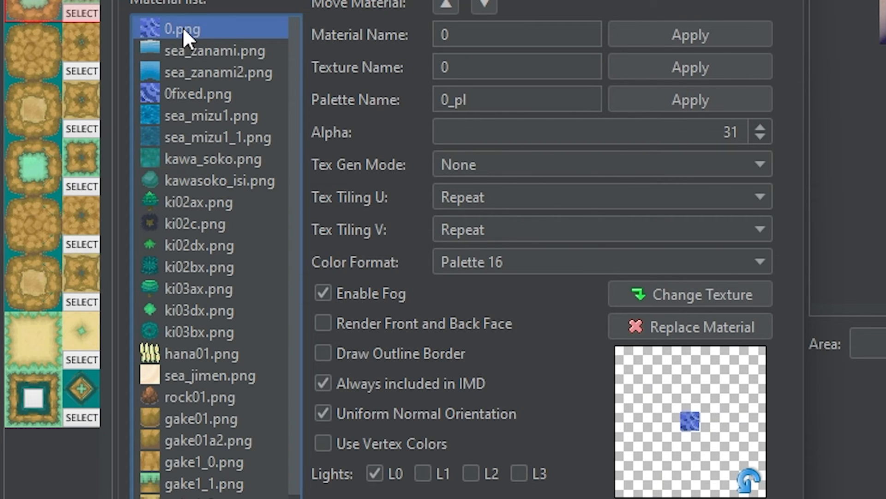
click(192, 46)
click(202, 70)
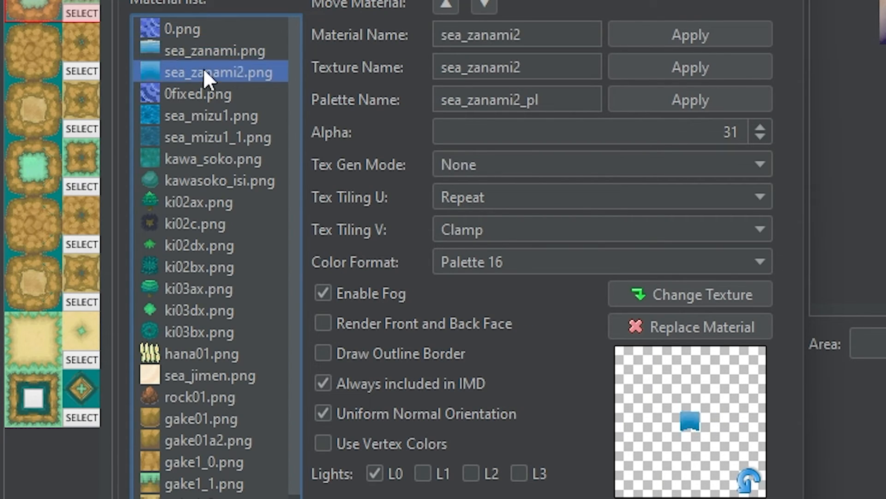
click(205, 94)
click(207, 116)
click(212, 136)
click(215, 159)
click(220, 180)
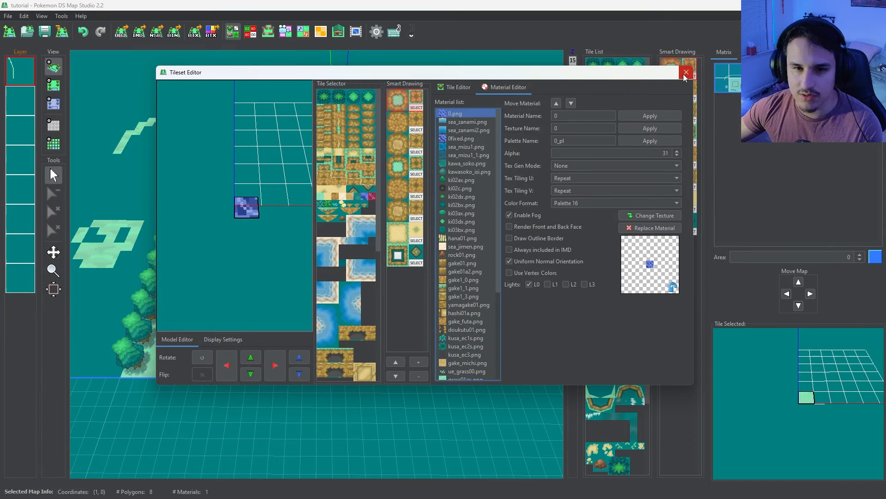
click(686, 74)
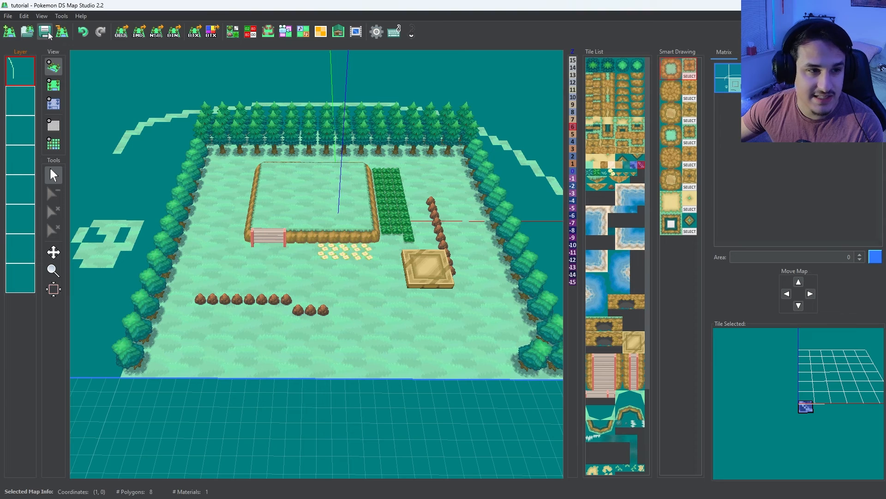
Export all maps separately as OBJ with vertex colors, and convert all of them to IMD in D:\tutorial.
click(120, 32)
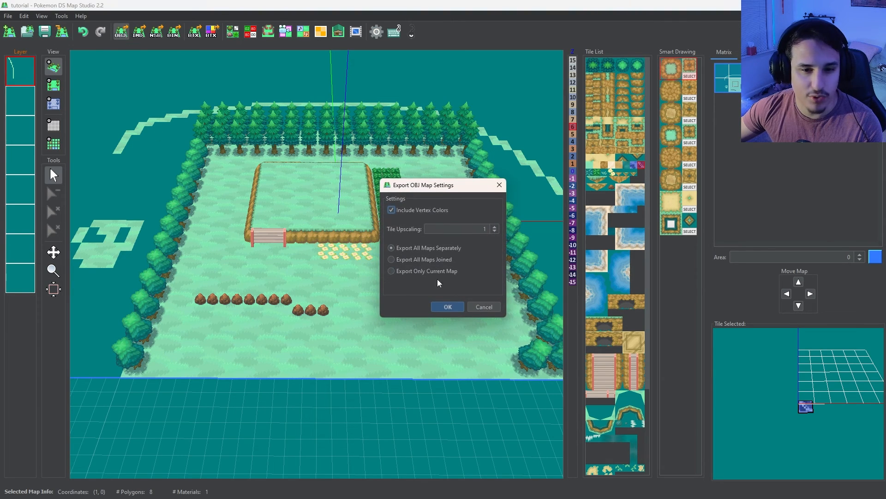
click(448, 307)
click(496, 319)
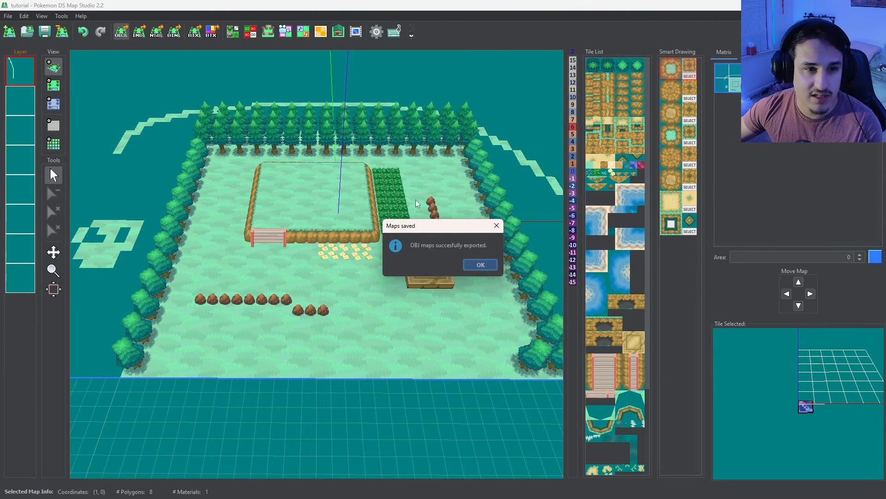
click(469, 263)
click(138, 33)
click(479, 329)
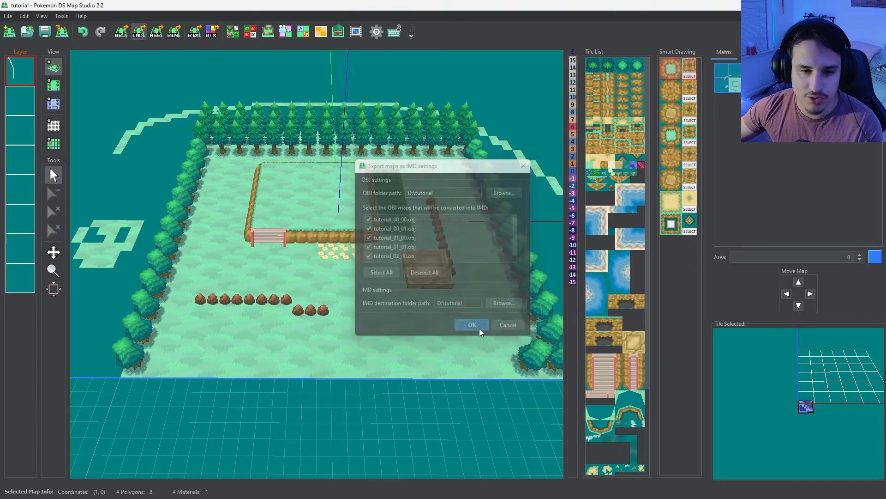
click(442, 341)
Convert all the IMD maps to NSBMD in D:\tutorial with the NSBTX included.
click(156, 32)
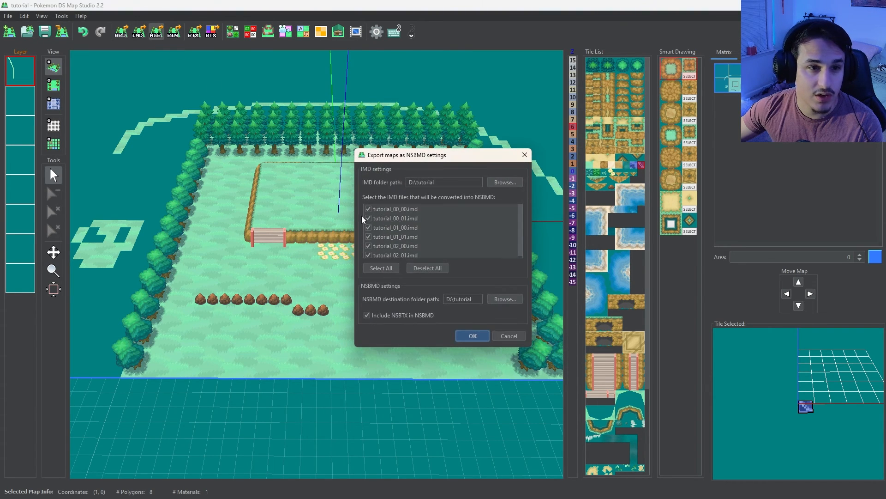
click(473, 336)
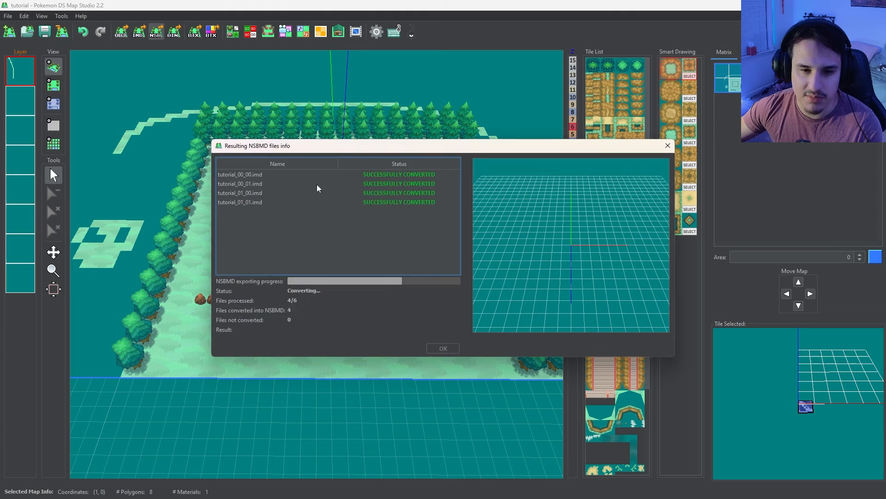
click(443, 349)
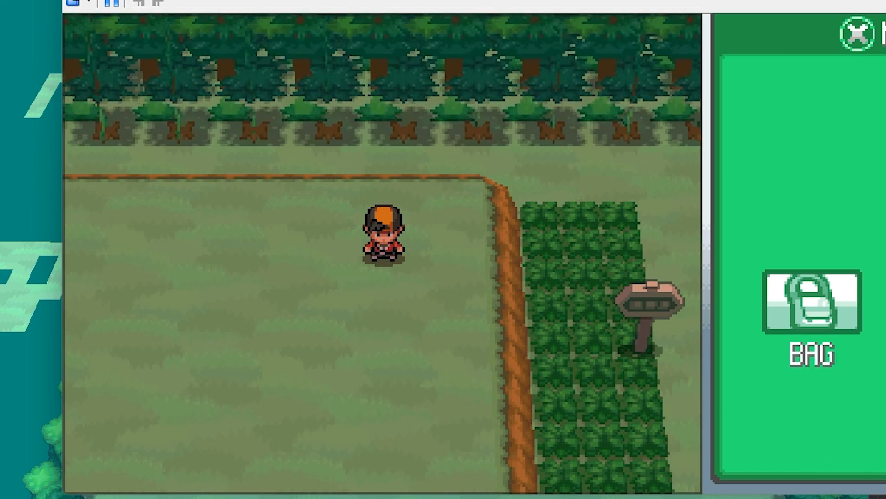
key(Down)
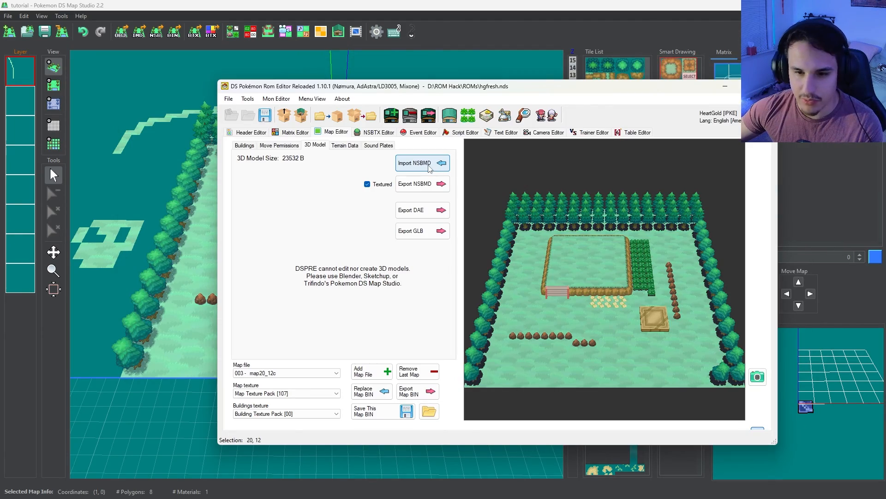
In DSPRE, import tutorial_01_01.nsbmd as the 3D model of map file 003 and save the map BIN.
click(428, 165)
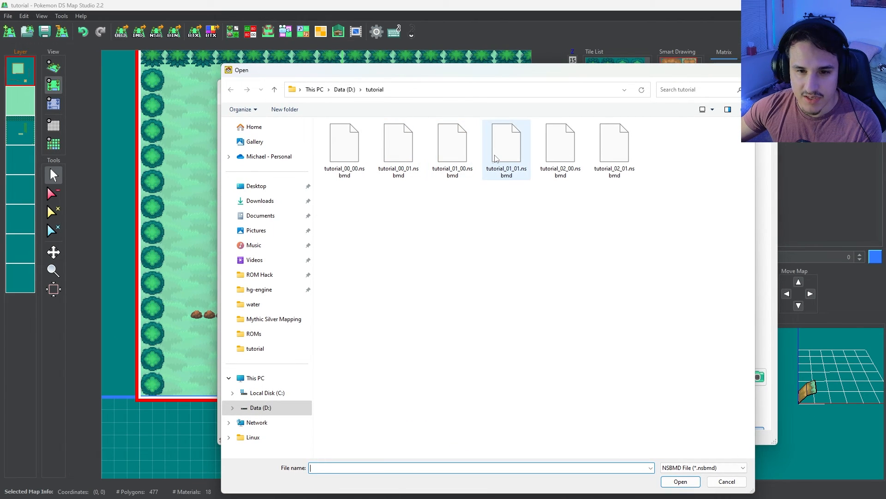
double_click(494, 159)
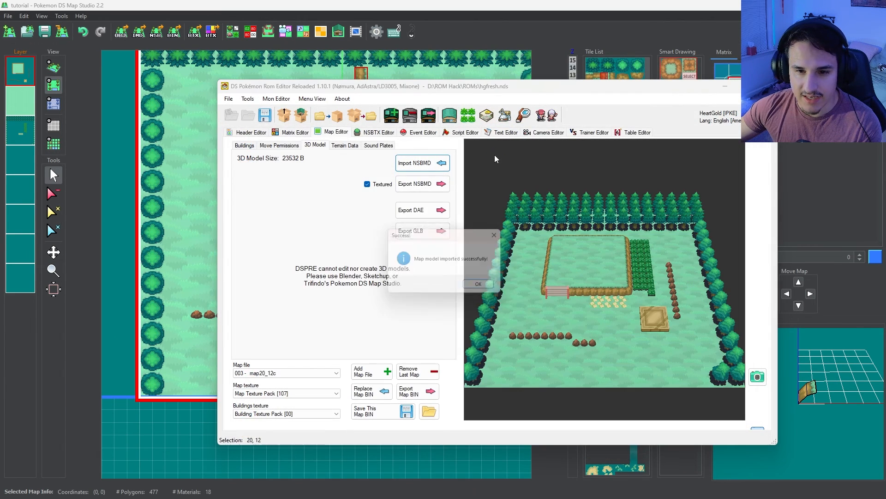
click(478, 290)
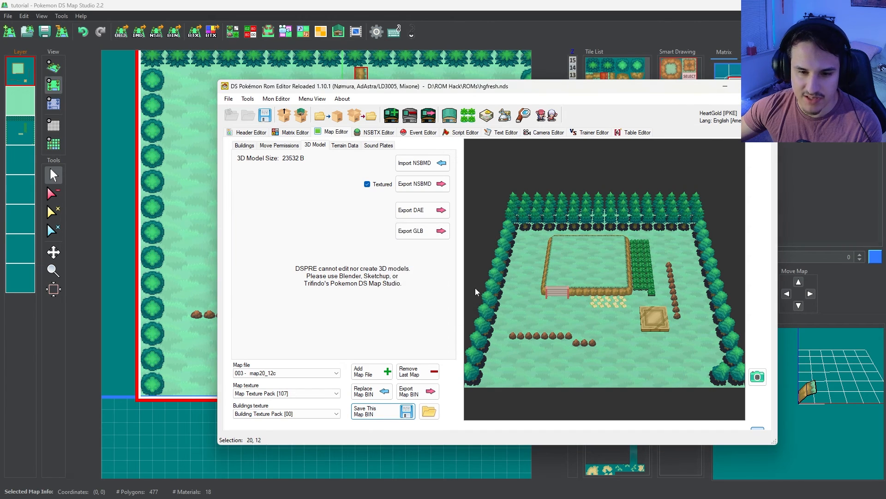
Save the ROM as mappingtutorial.nds in the tutorial folder, replacing the existing file.
click(265, 117)
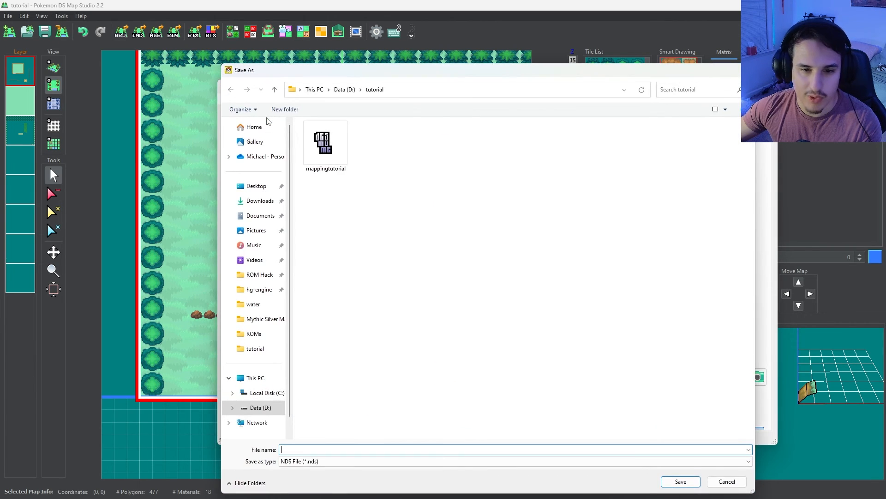
click(325, 145)
click(680, 482)
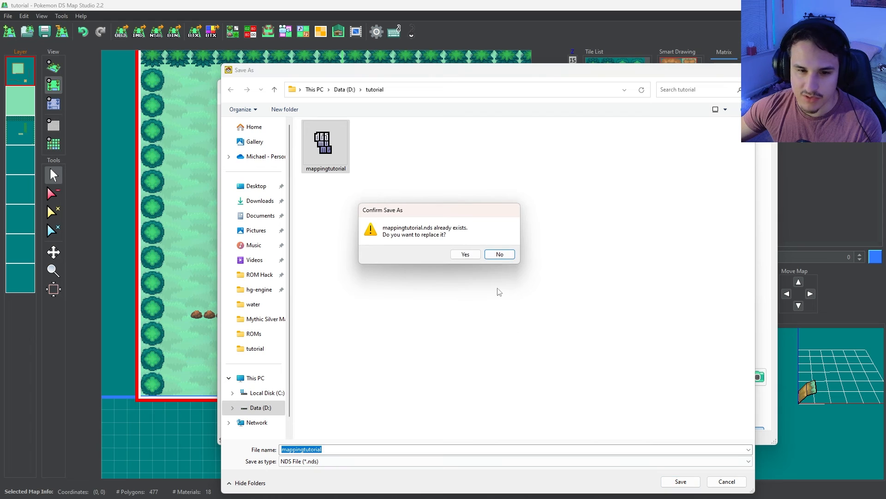
click(465, 254)
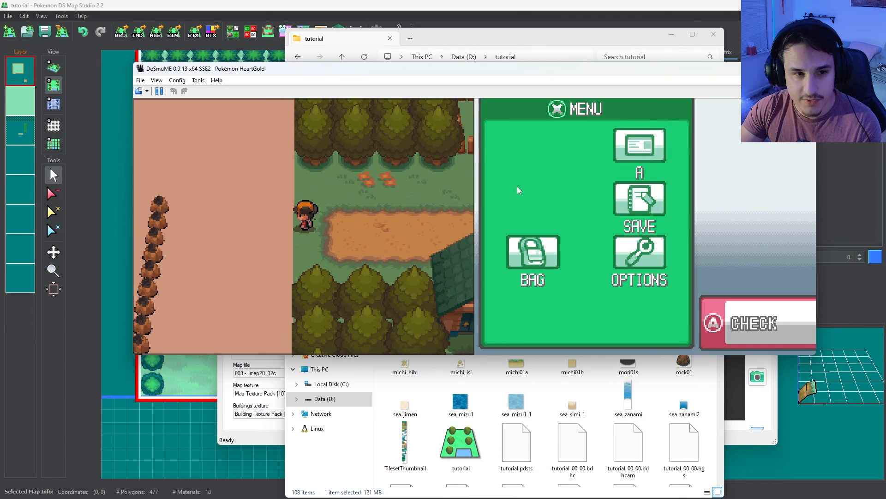
Switch to DeSmuME and walk around the town's western edge to examine its border with the custom map.
key(Down)
key(Up)
key(Down)
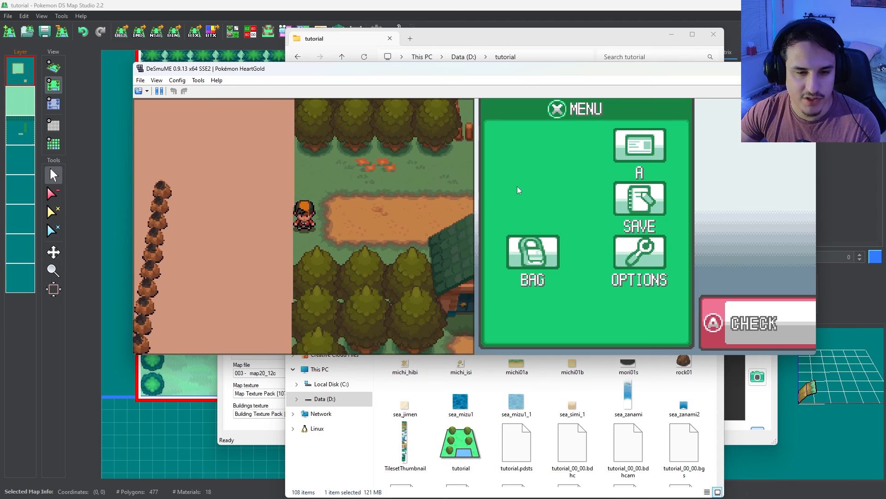
key(Up)
key(Down)
key(Up)
key(Right)
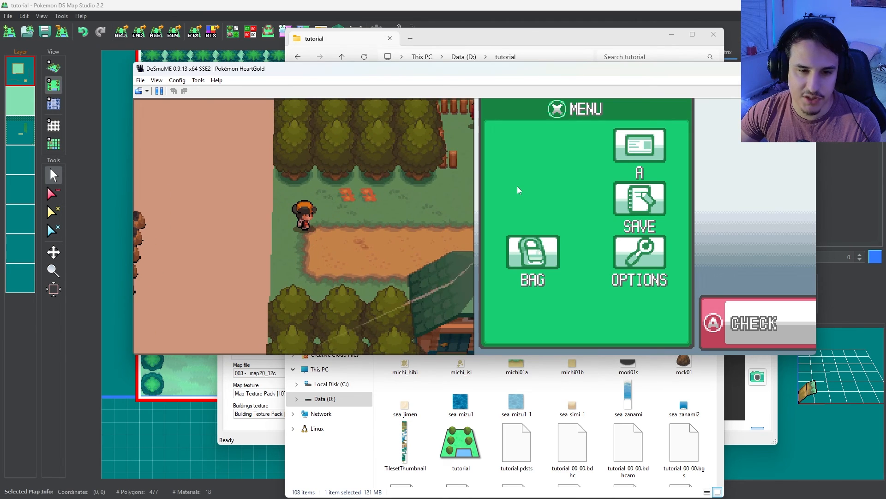
key(Down)
key(Right)
key(Right)
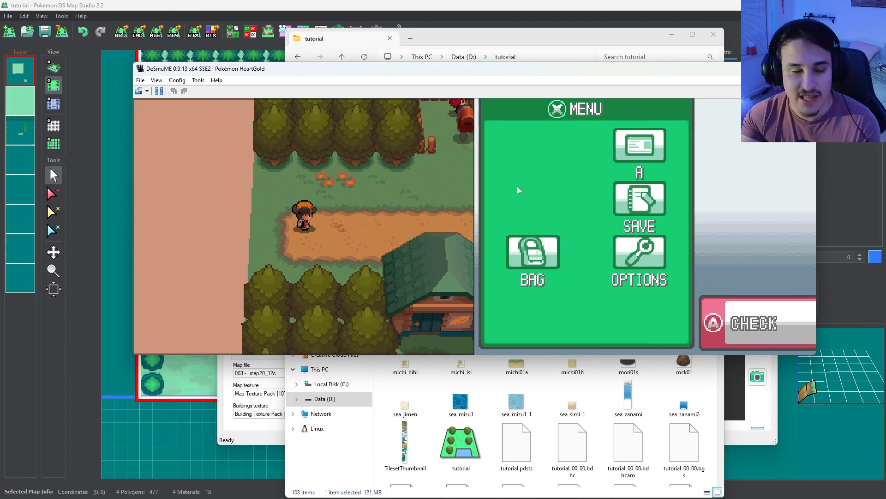
key(Left)
key(Left)
key(Left)
key(Left)
key(Left)
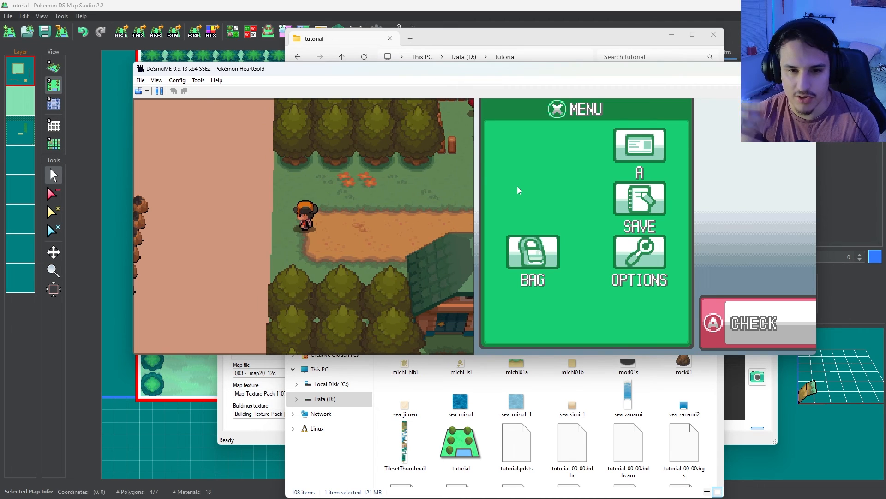
Walk north past the trees and west to Route 46, and return to the custom map's raised area.
key(Up)
key(Up)
key(Up)
key(Up)
key(Up)
key(Up)
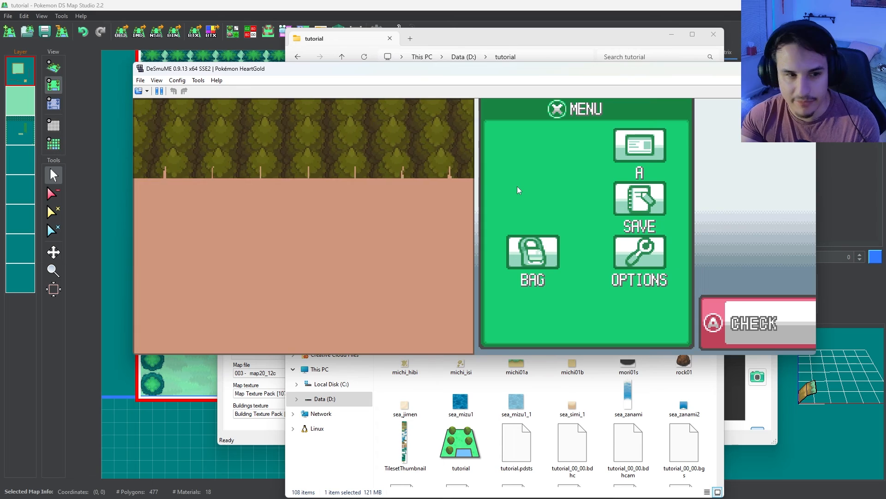
key(Left)
key(Left)
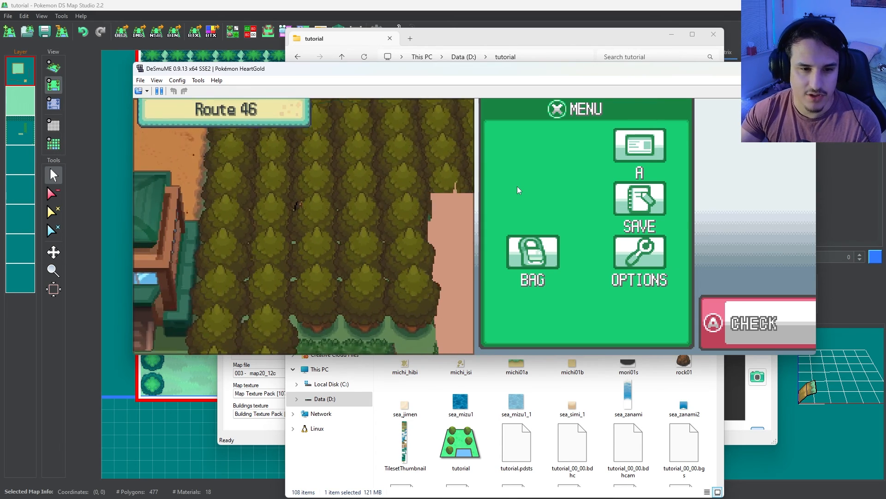
key(Down)
key(Left)
key(Up)
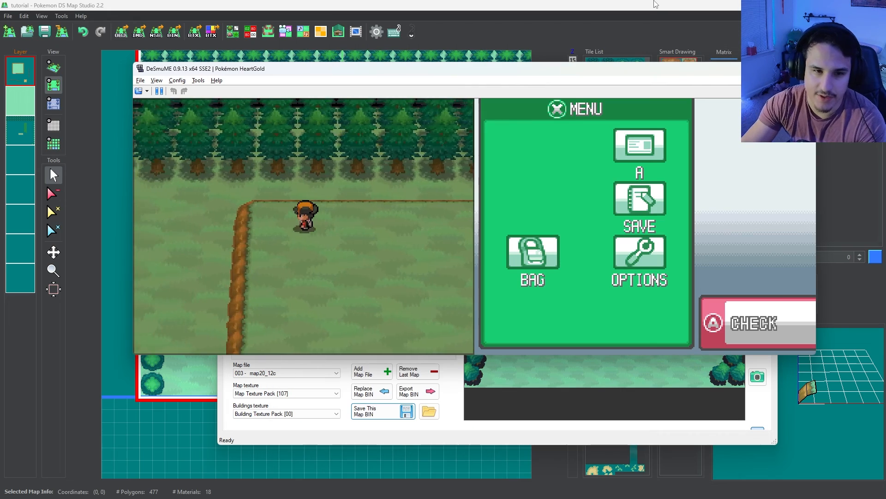
Walk over the custom map's ledge, stairs, rocks and tree borders to inspect the updated textures.
key(Up)
key(Right)
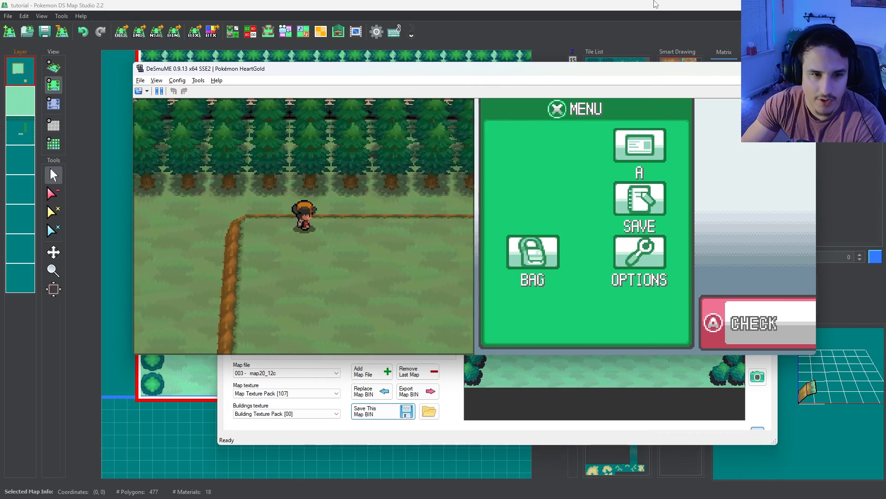
key(Down)
key(Right)
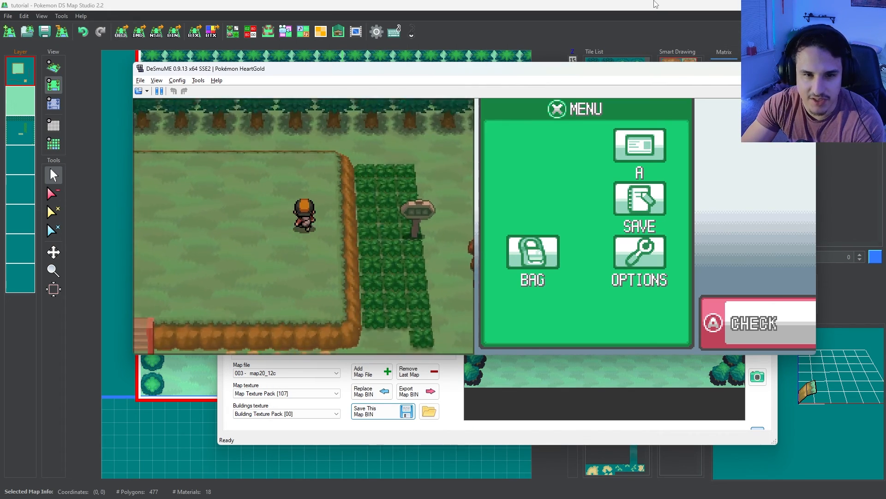
key(Up)
key(Down)
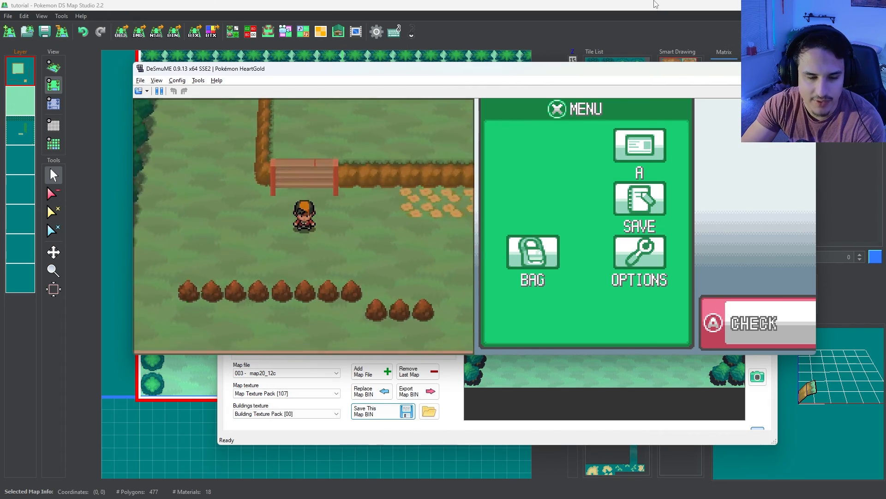
key(Up)
key(Right)
key(Down)
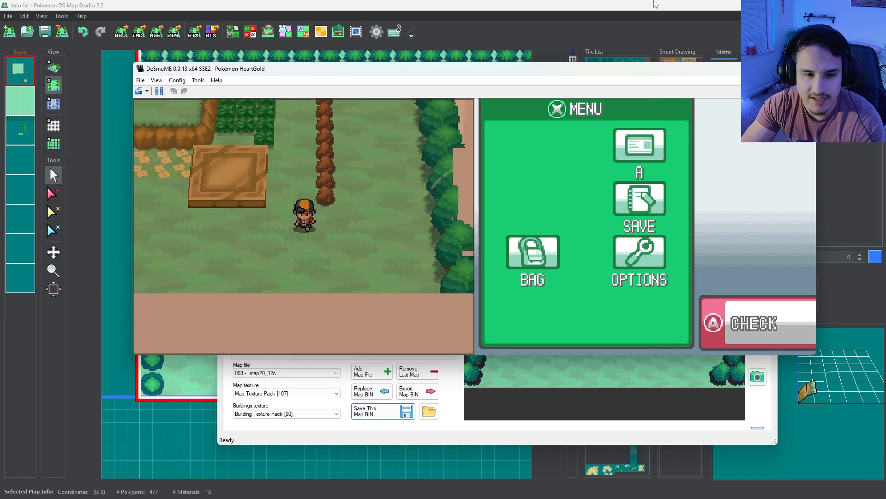
key(Right)
key(Right)
key(Up)
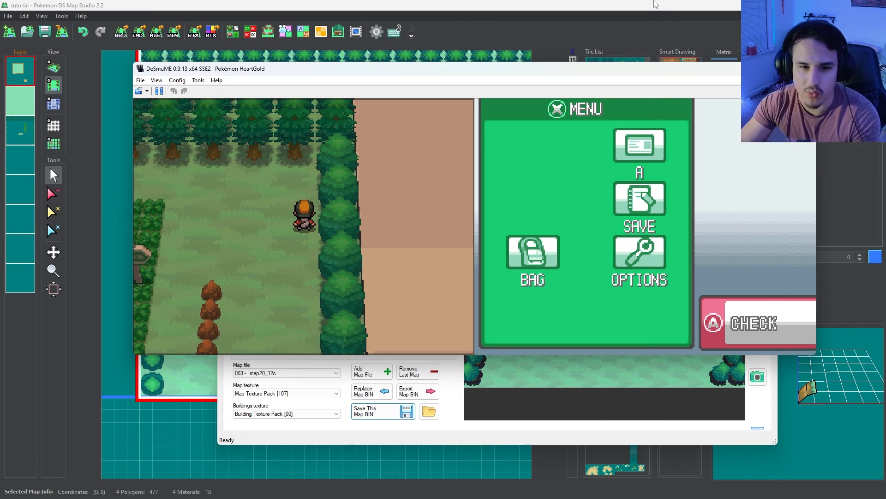
Walk west past the signpost and move through the tall grass to test wild encounters.
key(Left)
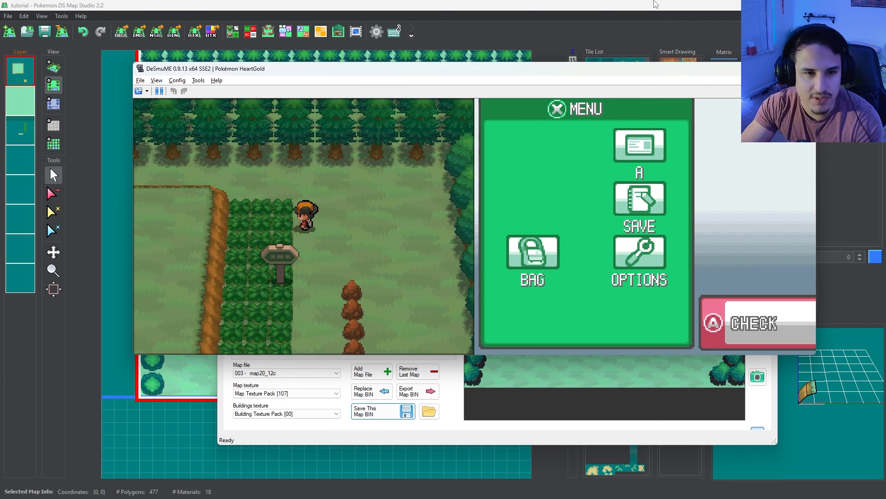
key(Left)
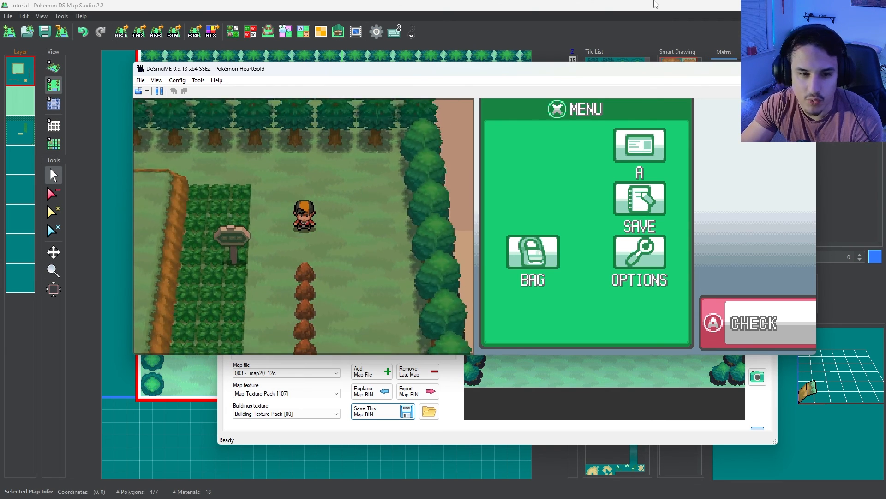
key(Down)
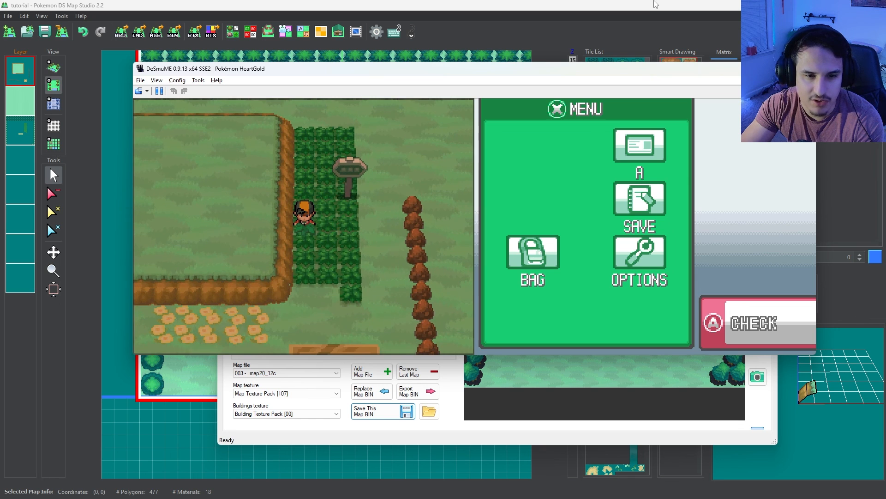
key(Up)
key(Down)
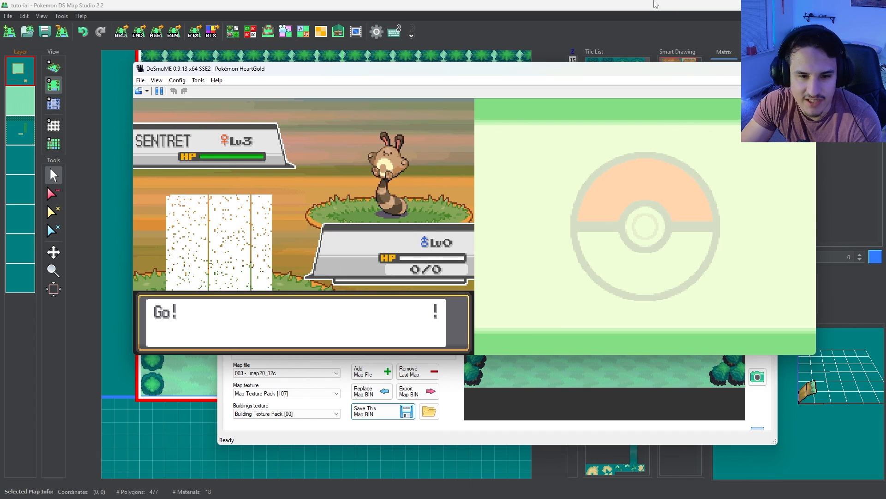
Advance through the wild Sentret battle and pause the emulation.
key(Down)
key(Down)
key(x)
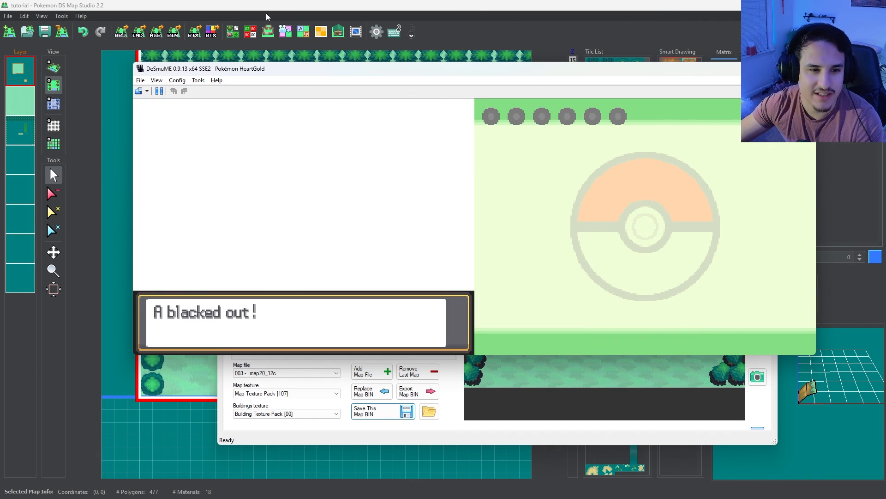
click(160, 91)
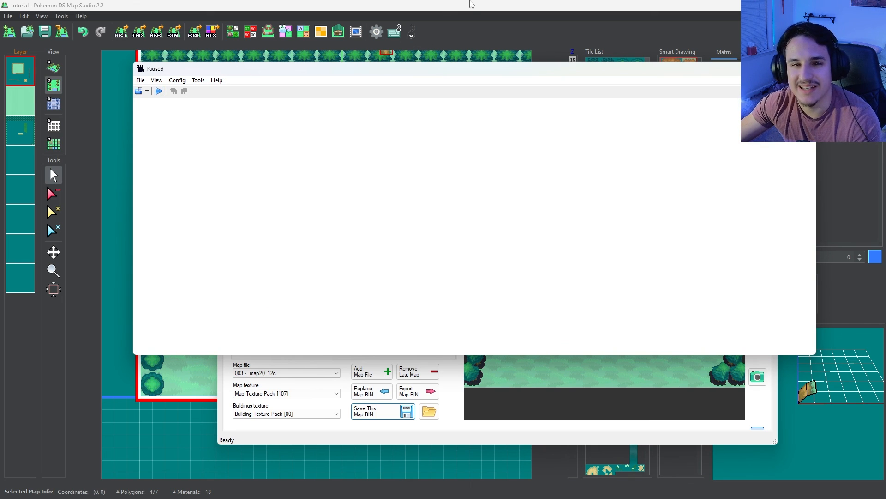